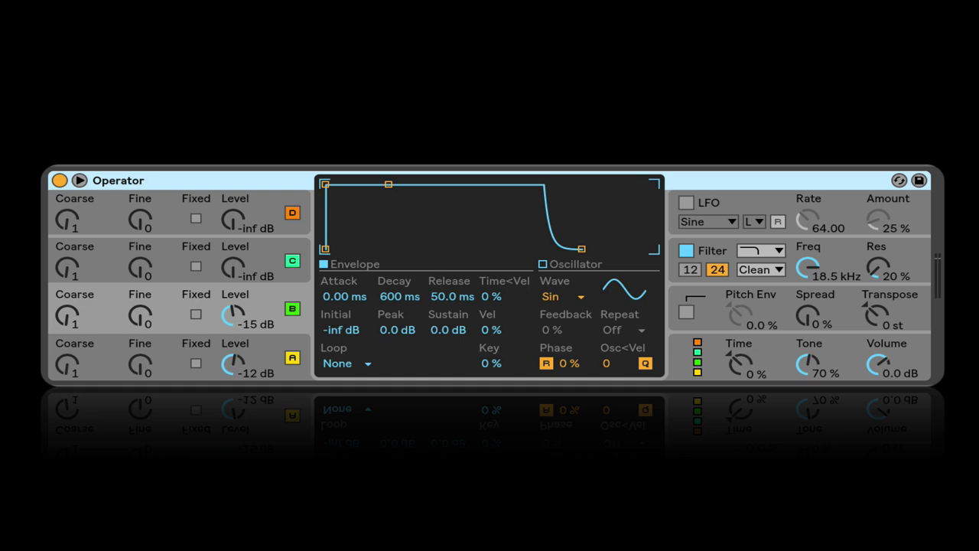
# Set oscillator B's level to -15 dB and oscillator C's level to -16 dB
pyautogui.moveTo(247, 298); pyautogui.dragTo(247, 308)
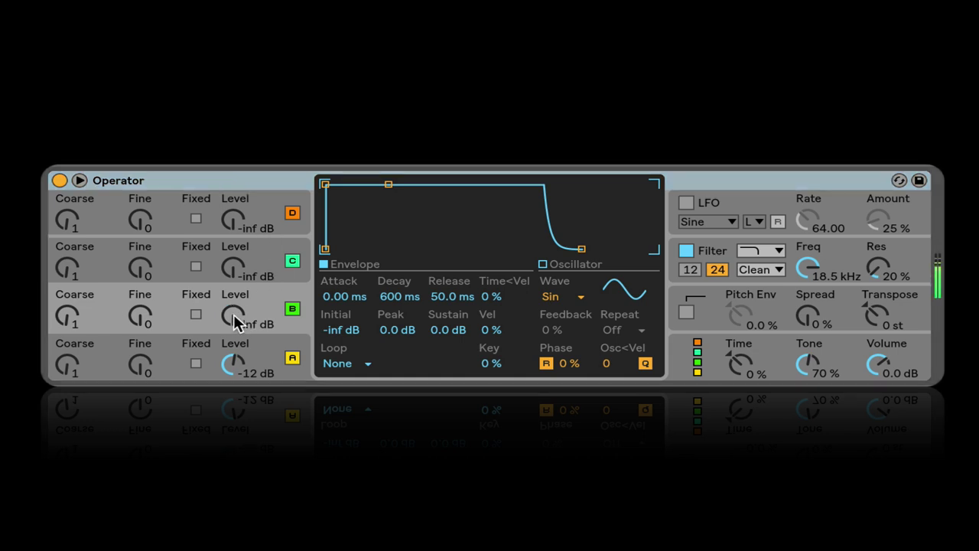
pyautogui.moveTo(235, 315); pyautogui.dragTo(253, 269)
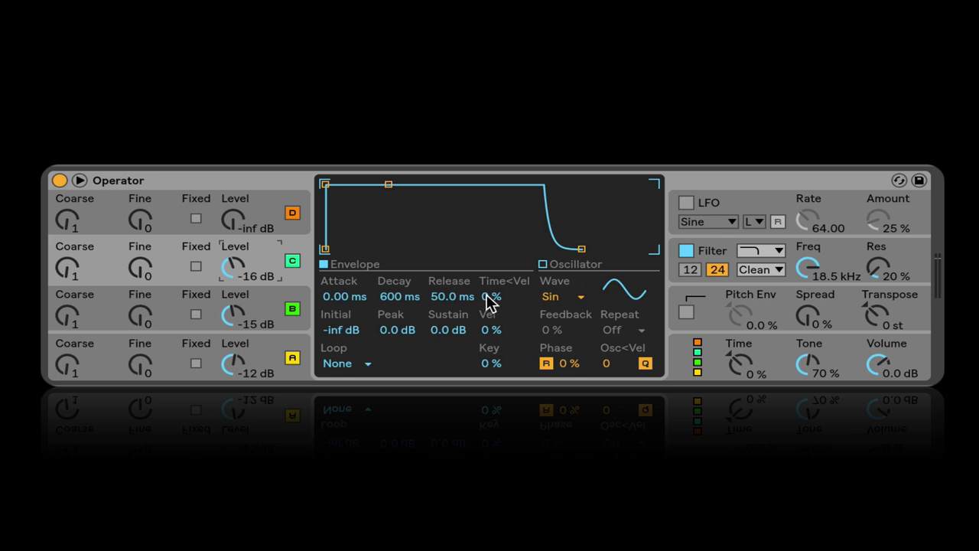
# Examine the LFO, filter, pitch envelope and global sections, and the envelope and waveform settings of oscillators A to D
pyautogui.click(708, 201)
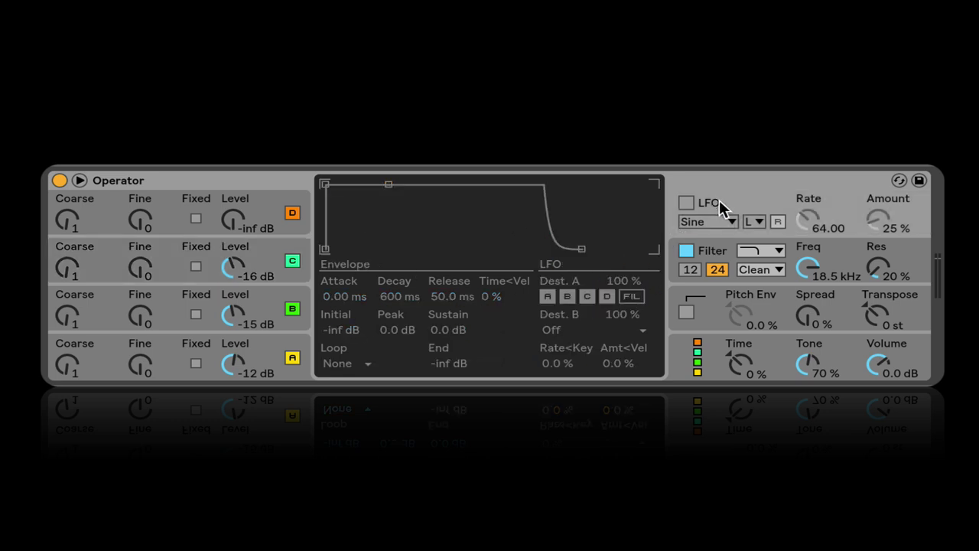
pyautogui.click(713, 253)
pyautogui.click(726, 306)
pyautogui.click(716, 347)
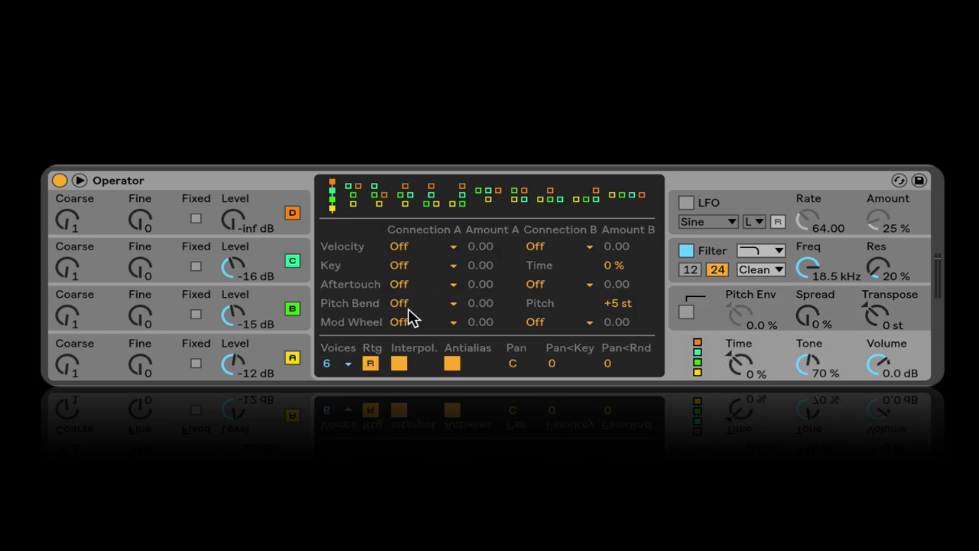
pyautogui.click(283, 354)
pyautogui.click(275, 310)
pyautogui.click(264, 262)
pyautogui.click(268, 218)
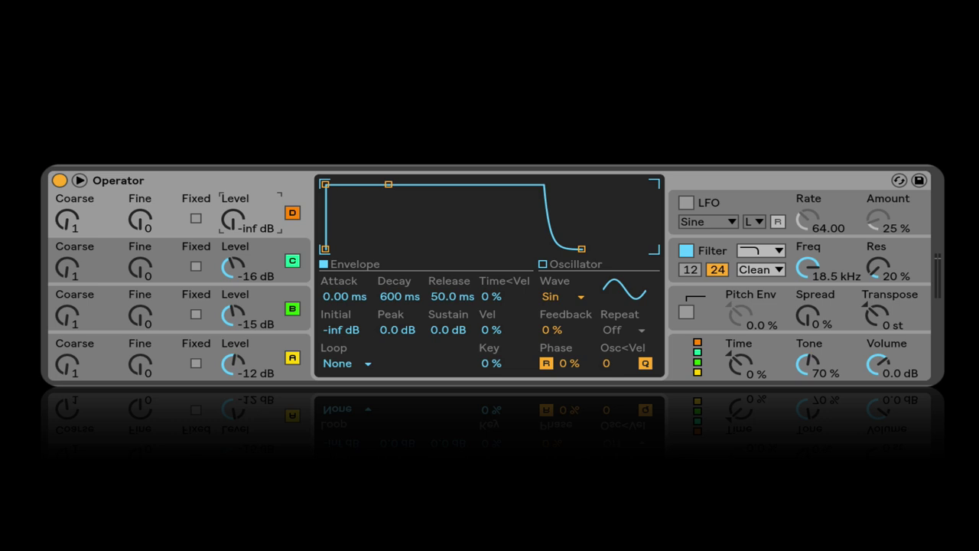
# Remove the modified Operator instrument and put it back with its default settings
pyautogui.click(751, 185)
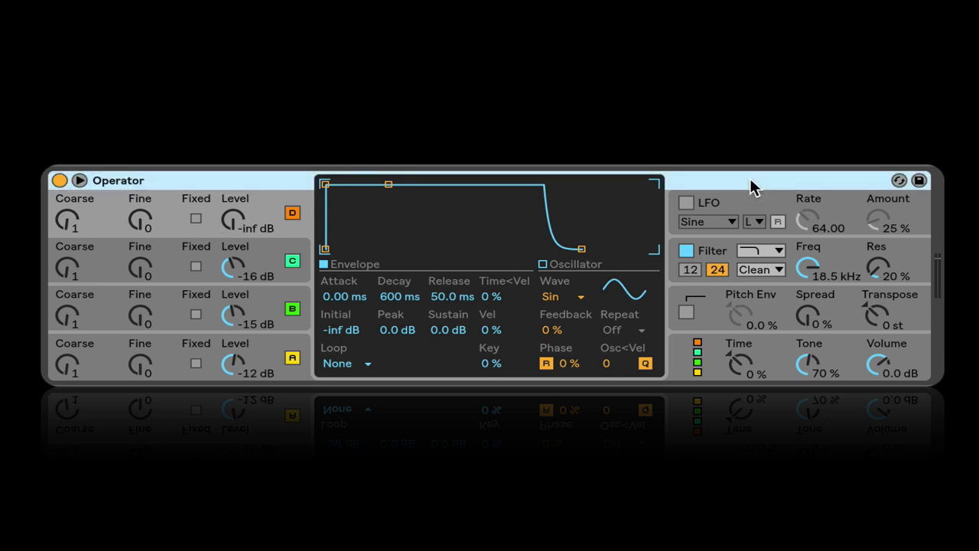
pyautogui.press('Delete')
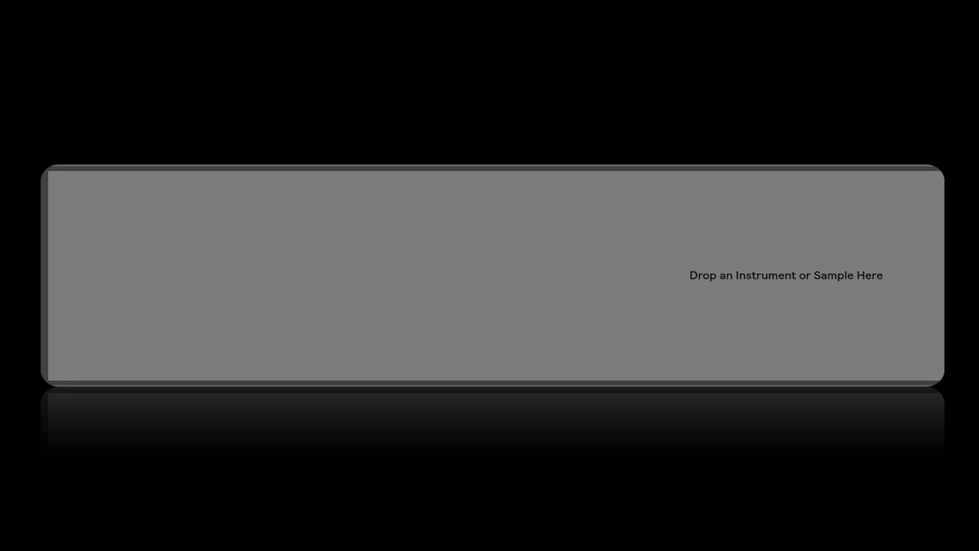
pyautogui.hotkey('ctrl', 'z')
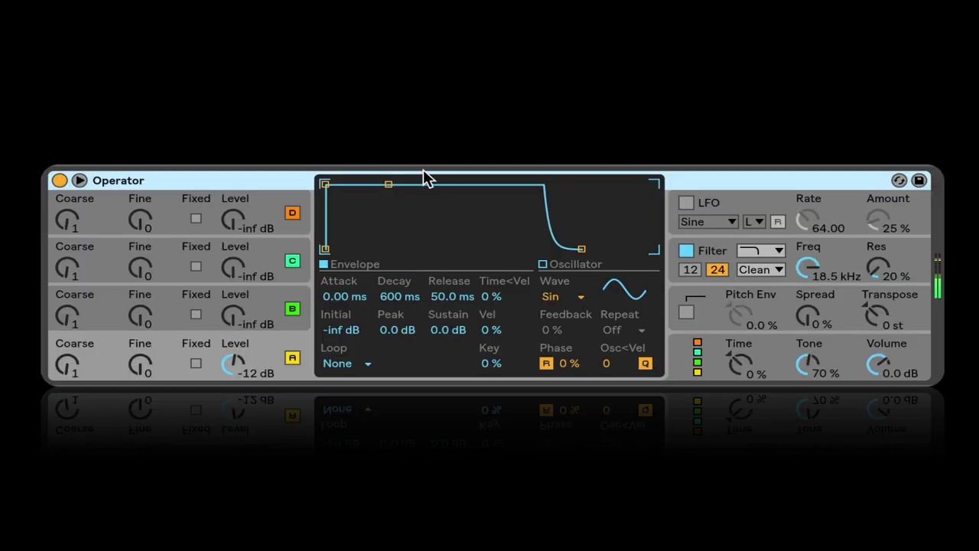
# Look through the settings of all four oscillators and of the LFO, filter, pitch envelope and global sections
pyautogui.click(272, 314)
pyautogui.click(263, 270)
pyautogui.click(267, 217)
pyautogui.click(268, 360)
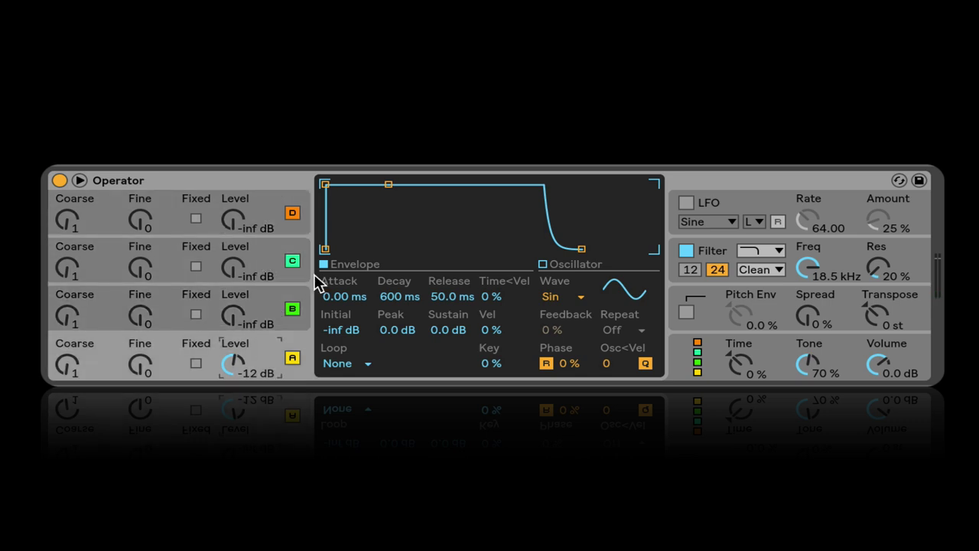
pyautogui.click(715, 222)
pyautogui.click(718, 250)
pyautogui.click(705, 301)
pyautogui.click(708, 351)
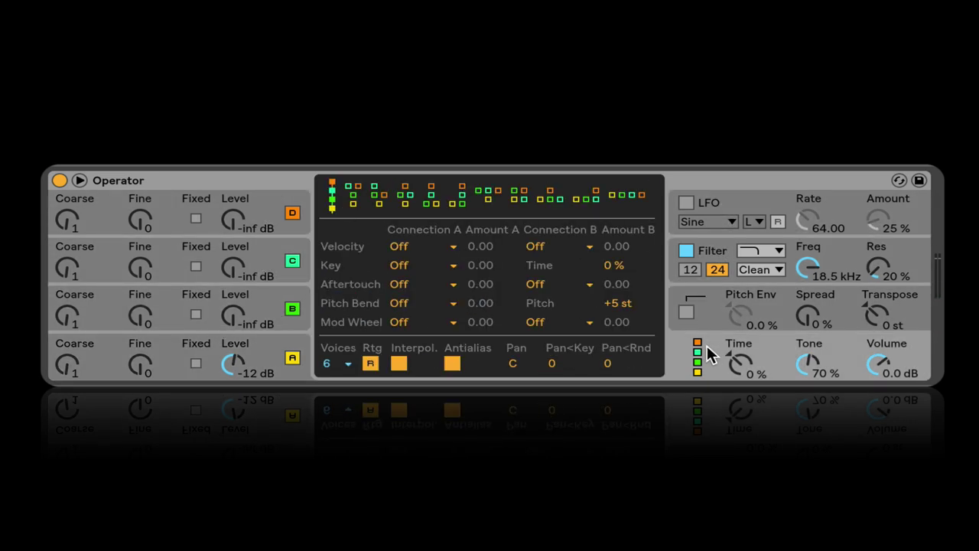
# Switch among the four oscillators and compare their envelope displays, especially those of oscillators A and B
pyautogui.click(263, 356)
pyautogui.click(272, 293)
pyautogui.click(265, 249)
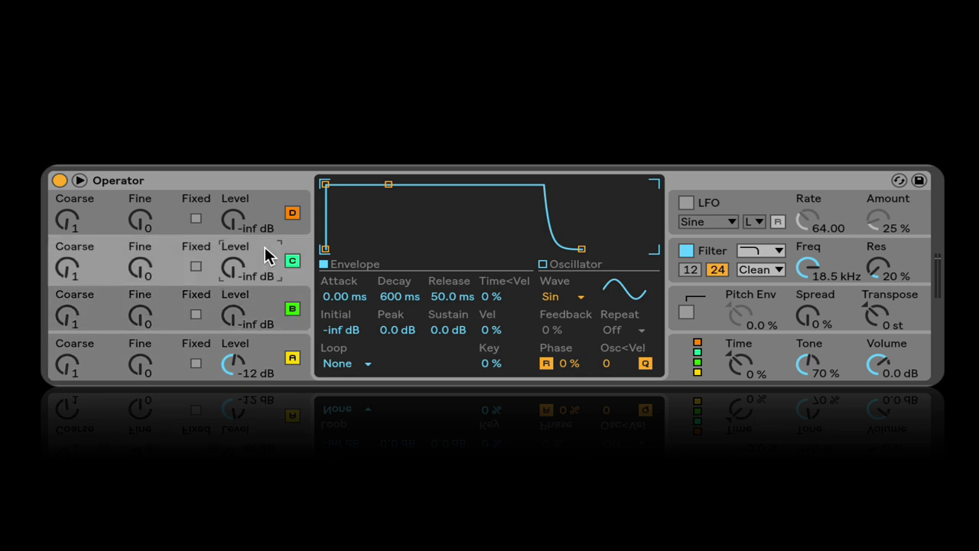
pyautogui.click(267, 215)
pyautogui.click(273, 342)
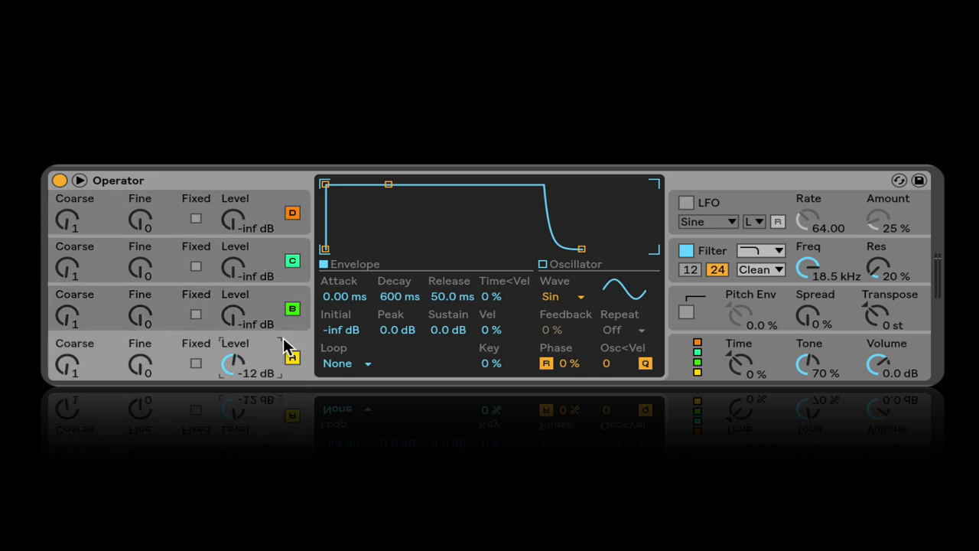
pyautogui.click(169, 343)
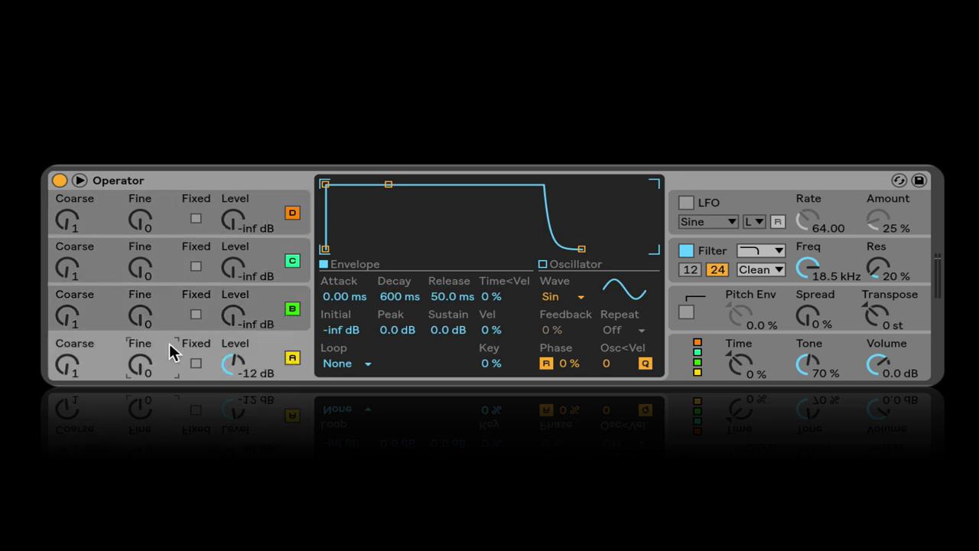
pyautogui.click(261, 312)
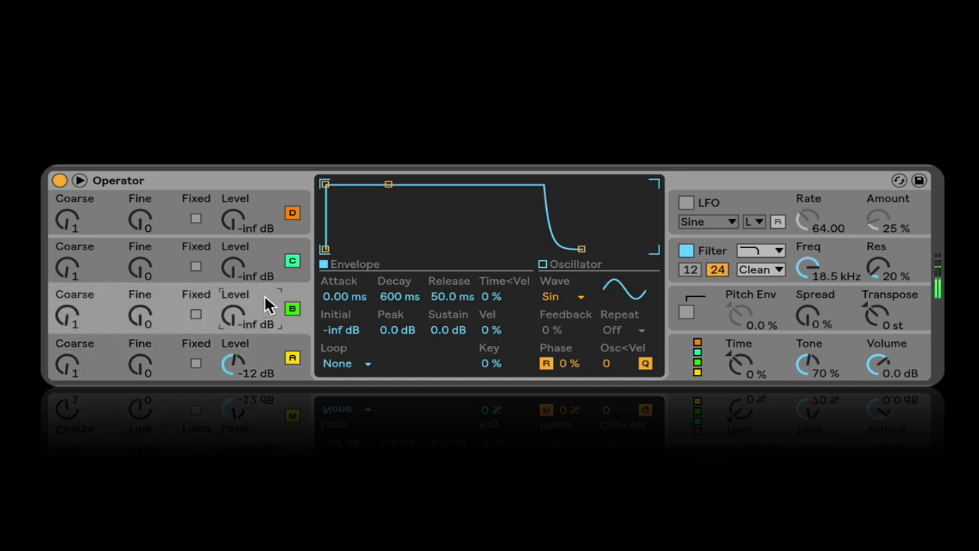
pyautogui.click(247, 350)
pyautogui.click(259, 299)
pyautogui.click(276, 352)
pyautogui.click(263, 301)
pyautogui.click(262, 258)
pyautogui.click(268, 222)
pyautogui.click(269, 313)
pyautogui.click(268, 337)
pyautogui.click(267, 298)
pyautogui.click(265, 336)
pyautogui.click(269, 304)
pyautogui.click(258, 348)
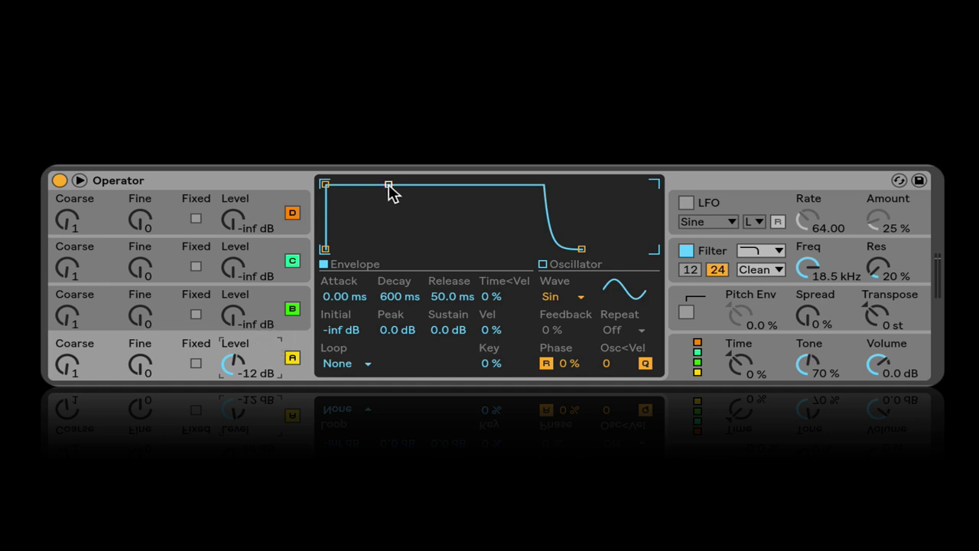
# Reshape oscillator B's envelope to a decay of 969 ms and a sustain of -36 dB
pyautogui.click(269, 310)
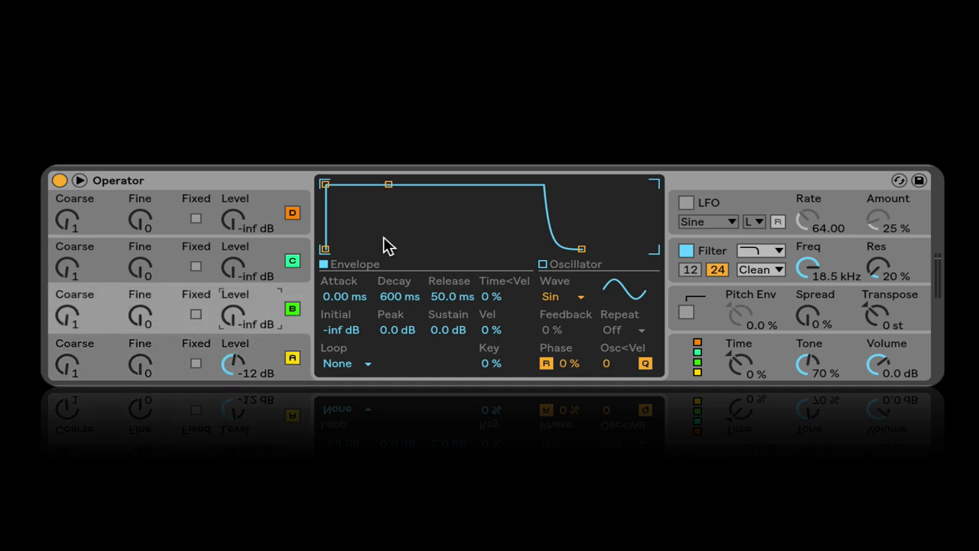
pyautogui.moveTo(390, 186); pyautogui.dragTo(393, 232)
# Compare oscillator B's reshaped envelope with oscillator A's default envelope, ending on oscillator A
pyautogui.click(268, 342)
pyautogui.click(272, 312)
pyautogui.click(271, 350)
pyautogui.click(272, 314)
pyautogui.click(271, 344)
pyautogui.click(271, 306)
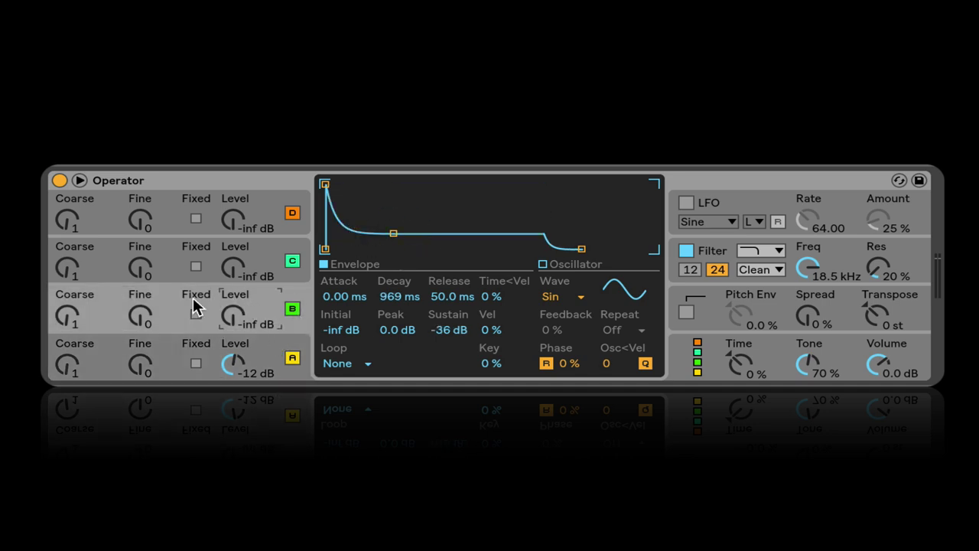
pyautogui.click(290, 341)
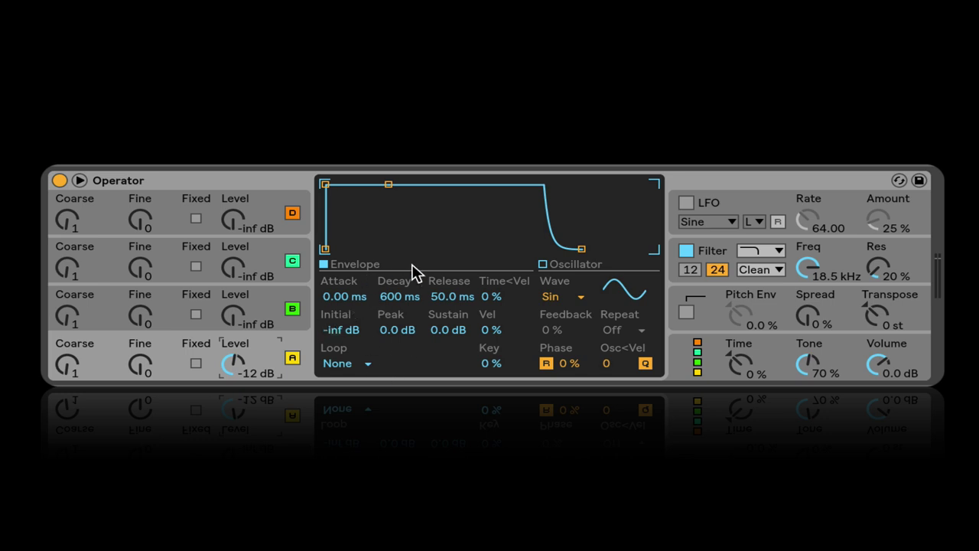
pyautogui.click(266, 308)
pyautogui.click(269, 347)
pyautogui.click(272, 300)
pyautogui.click(274, 346)
pyautogui.click(266, 327)
pyautogui.click(269, 346)
# Set oscillator A's envelope to -inf dB sustain, 969 ms decay and 1.77 s release
pyautogui.click(388, 186)
pyautogui.moveTo(436, 330); pyautogui.dragTo(436, 329)
pyautogui.moveTo(437, 331); pyautogui.dragTo(437, 375)
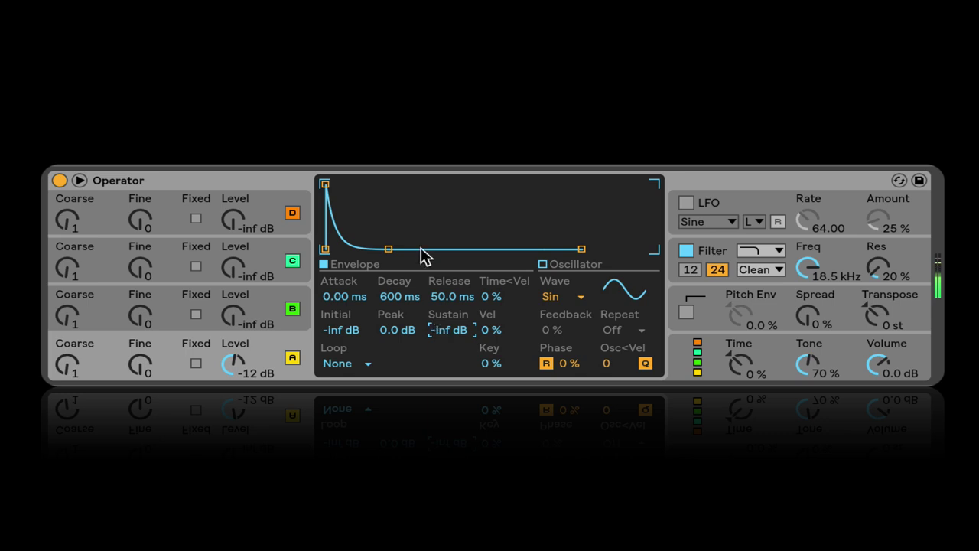
pyautogui.moveTo(390, 299); pyautogui.dragTo(436, 256)
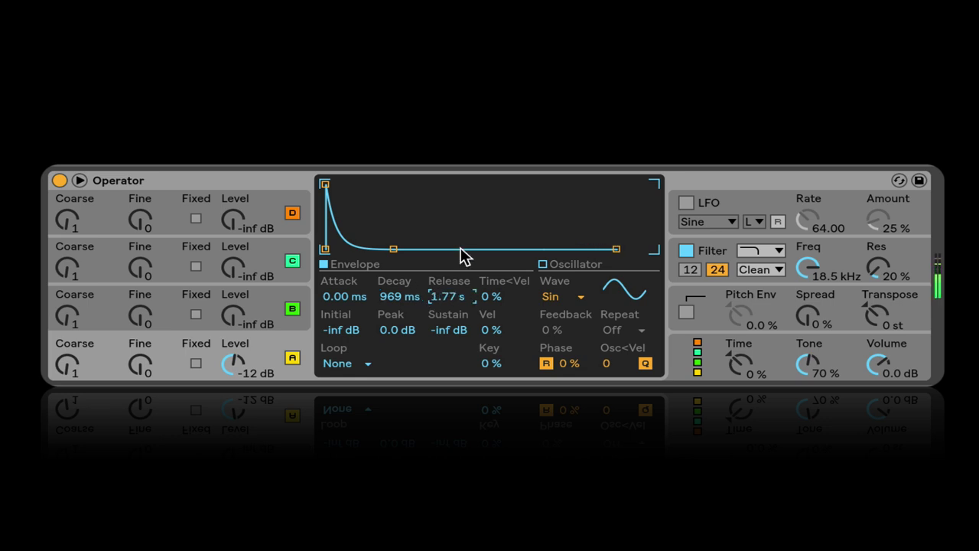
# Set oscillator A's waveform to SwD and compare its envelope display with its harmonics display
pyautogui.click(572, 299)
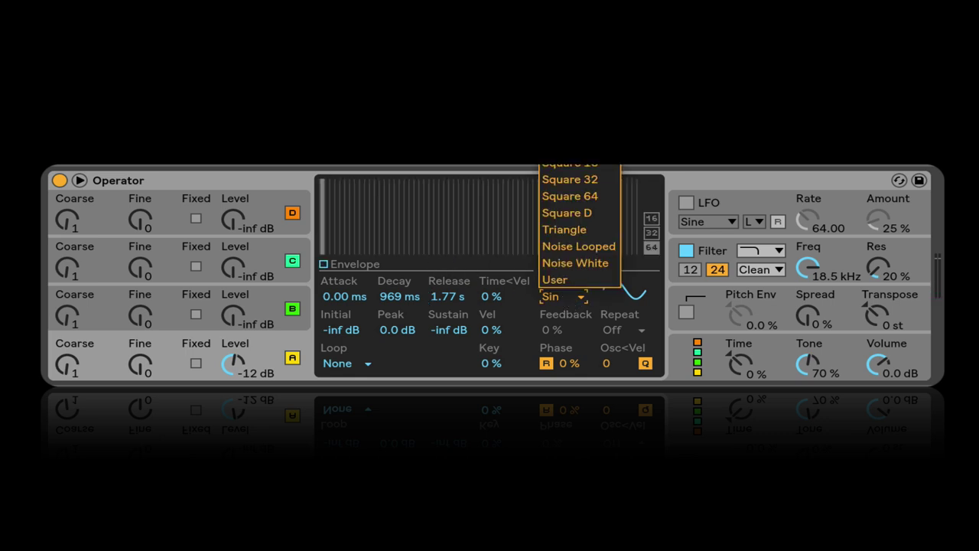
pyautogui.click(570, 167)
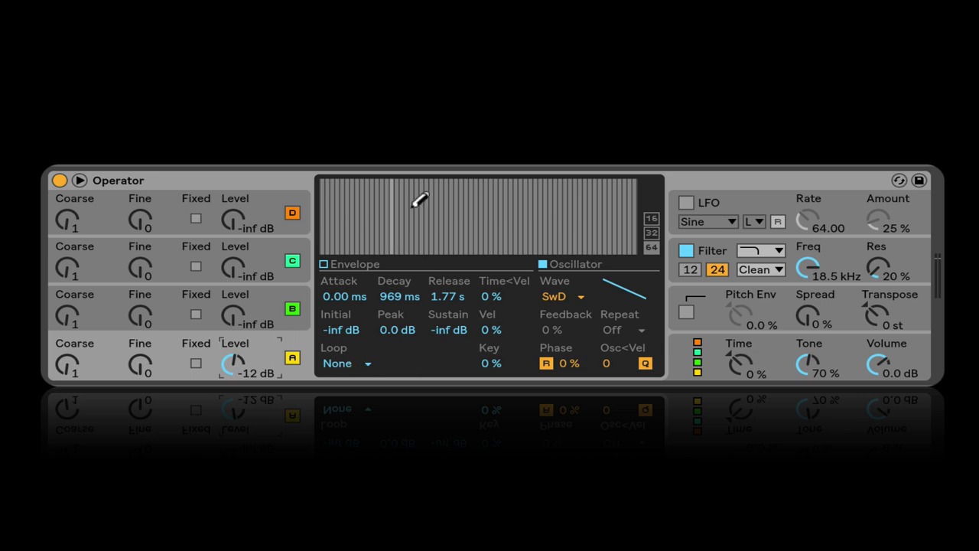
pyautogui.click(324, 264)
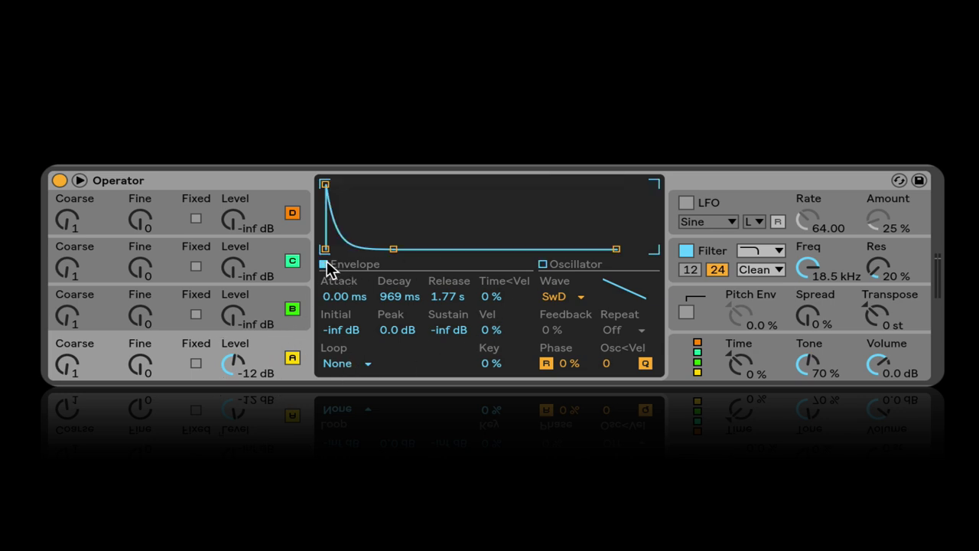
pyautogui.click(542, 264)
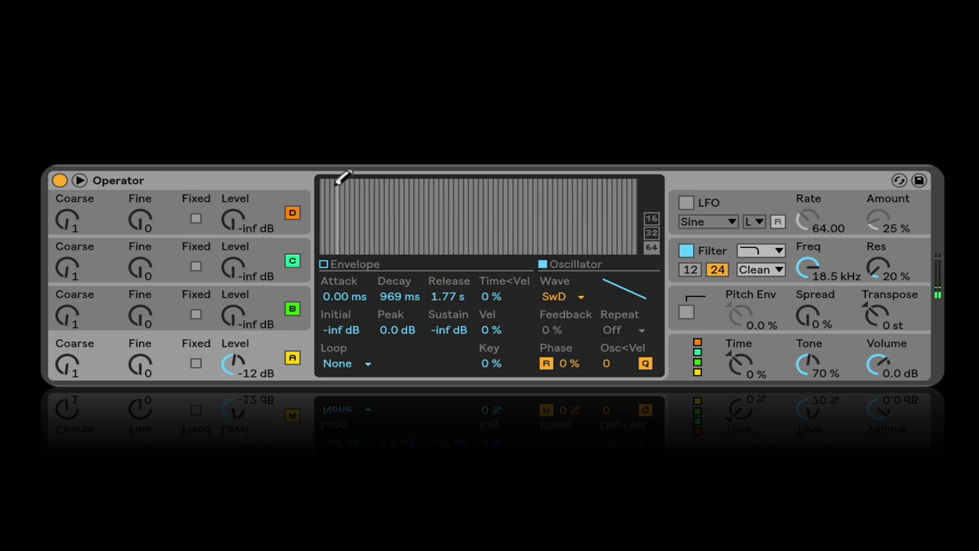
# Draw custom harmonic levels for oscillator A, trying wavy curves and finishing with a gradual fall from the first to the last harmonic
pyautogui.moveTo(328, 181)
pyautogui.mouseDown()
pyautogui.moveTo(395, 232)
pyautogui.moveTo(475, 196)
pyautogui.moveTo(534, 213)
pyautogui.moveTo(641, 184)
pyautogui.mouseUp()
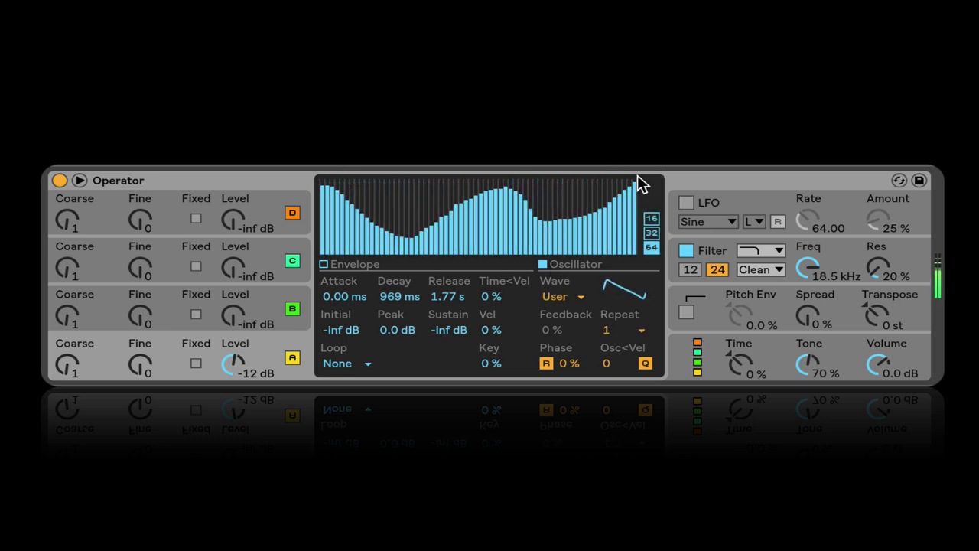
pyautogui.moveTo(409, 212)
pyautogui.mouseDown()
pyautogui.moveTo(450, 243)
pyautogui.moveTo(510, 246)
pyautogui.moveTo(576, 195)
pyautogui.moveTo(641, 193)
pyautogui.mouseUp()
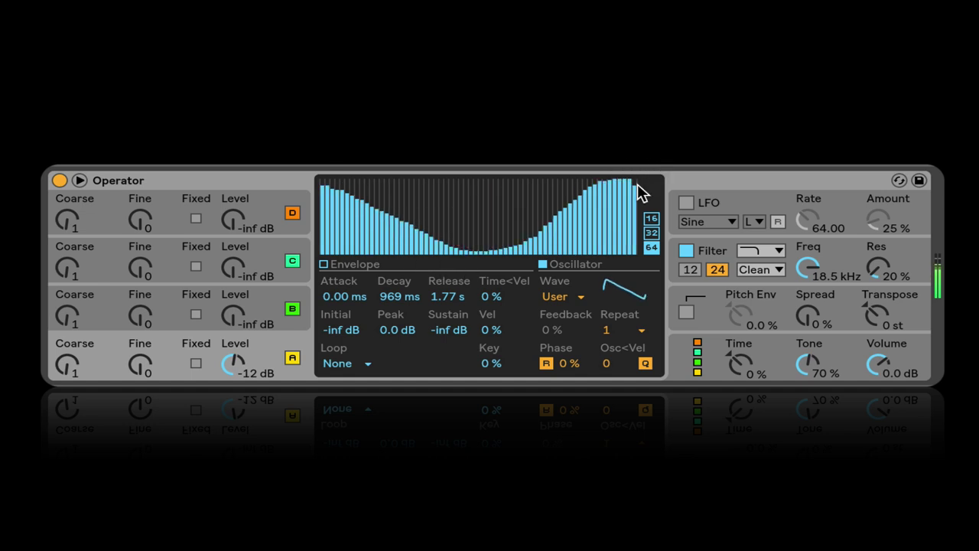
pyautogui.moveTo(366, 205)
pyautogui.mouseDown()
pyautogui.moveTo(330, 171)
pyautogui.moveTo(360, 186)
pyautogui.moveTo(635, 246)
pyautogui.mouseUp()
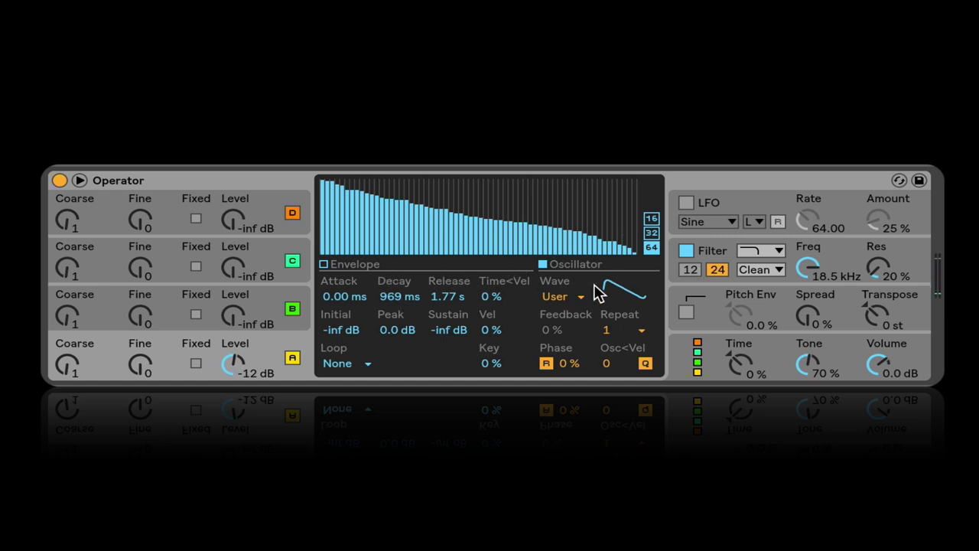
# Change oscillator A's waveform to Sin 4 and look over the other available waveforms
pyautogui.click(553, 297)
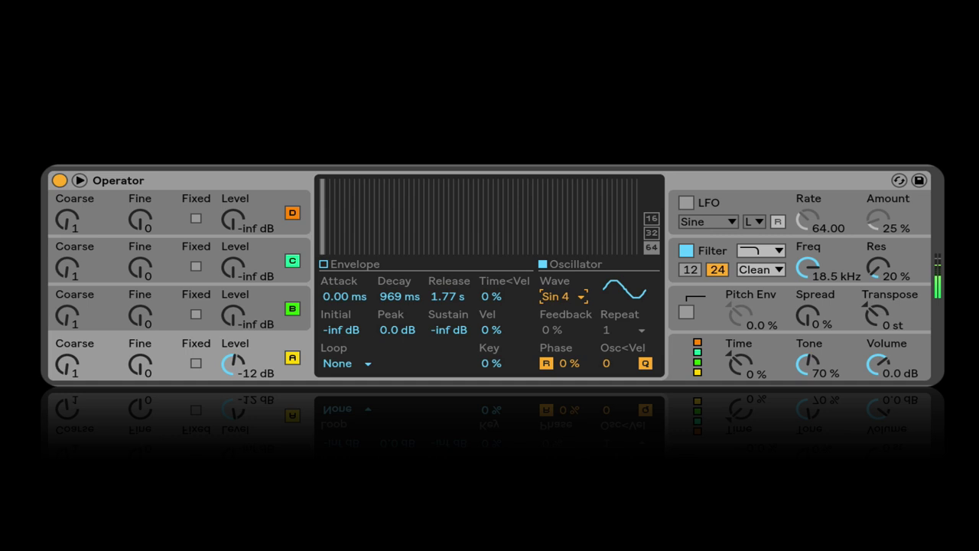
pyautogui.click(561, 297)
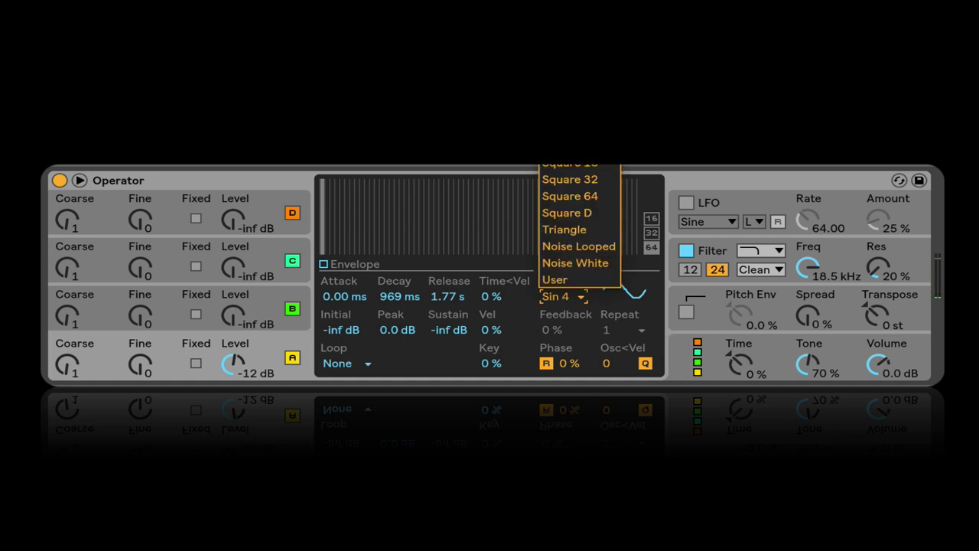
pyautogui.click(566, 295)
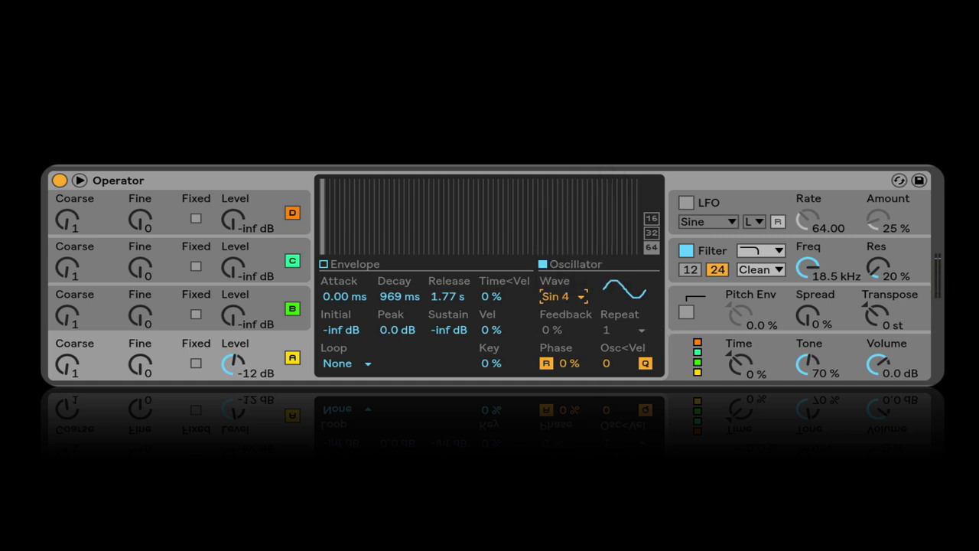
pyautogui.click(563, 300)
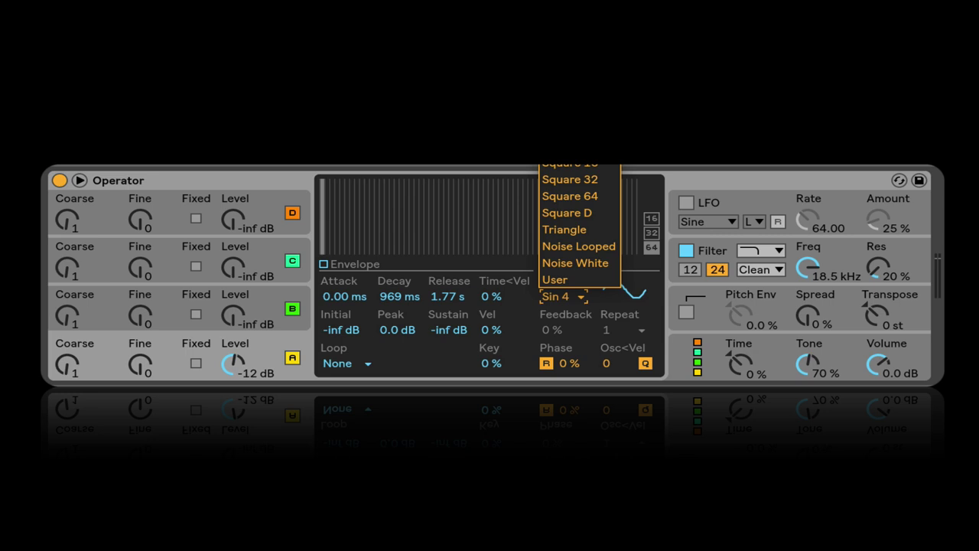
pyautogui.click(568, 296)
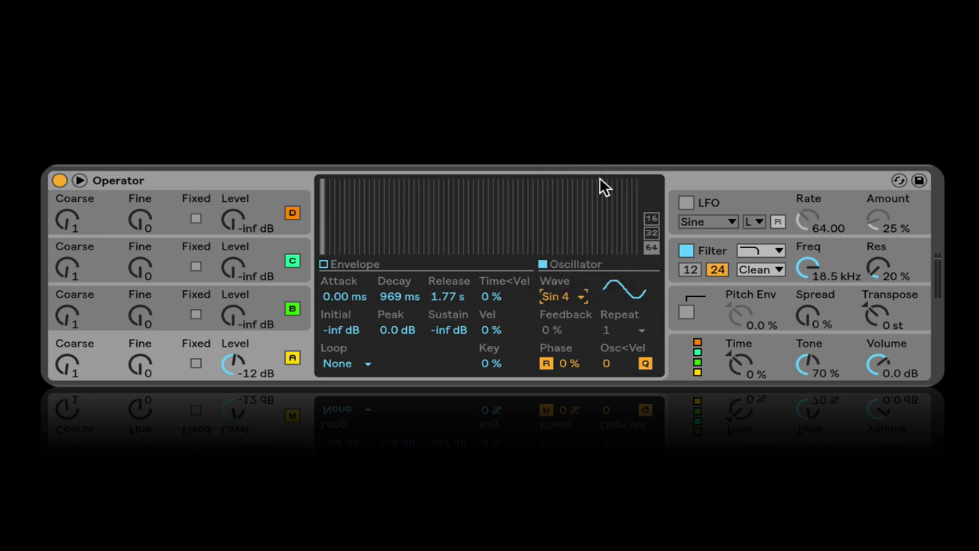
# Change oscillator A's waveform from the sine preset to SwD
pyautogui.click(553, 302)
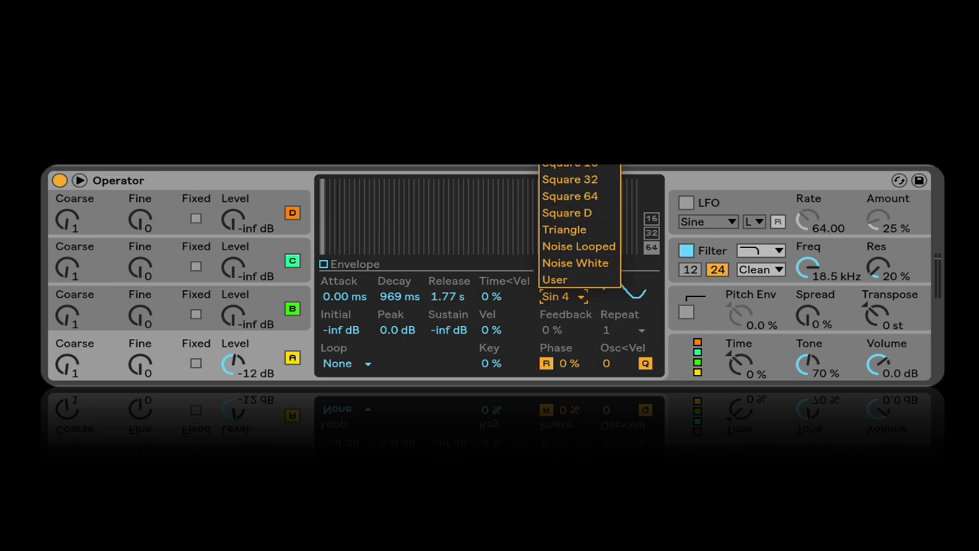
pyautogui.click(567, 213)
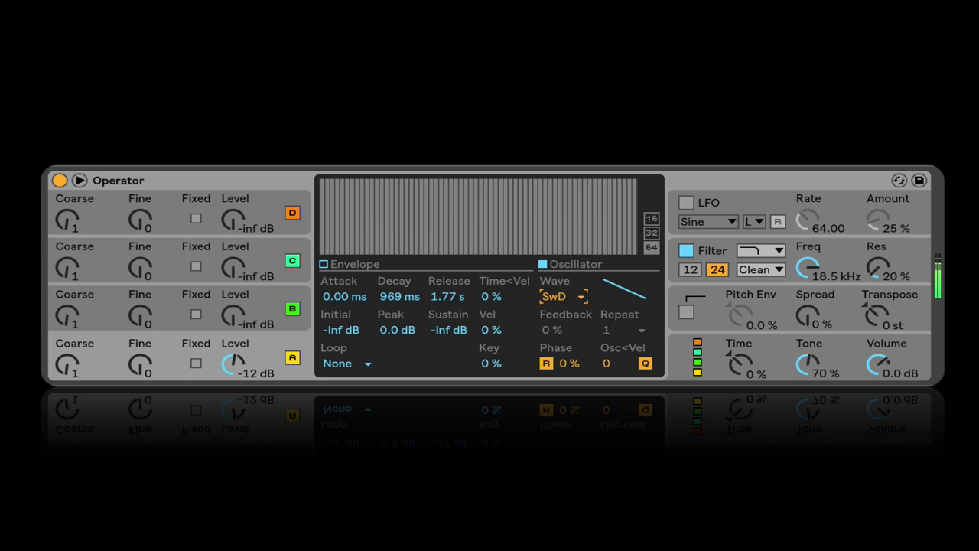
# Set oscillator A's waveform to Square D and compare oscillator A's display with oscillator B's
pyautogui.click(566, 296)
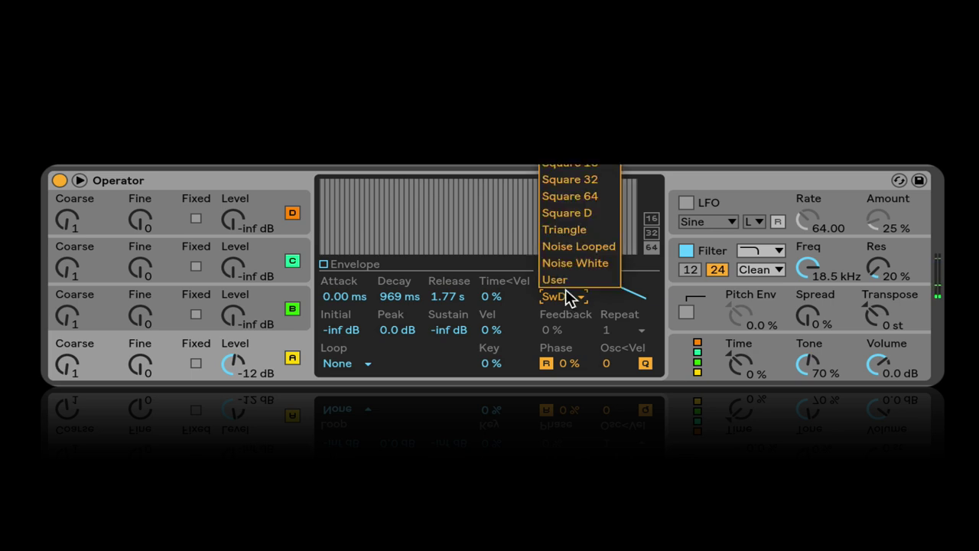
pyautogui.click(583, 213)
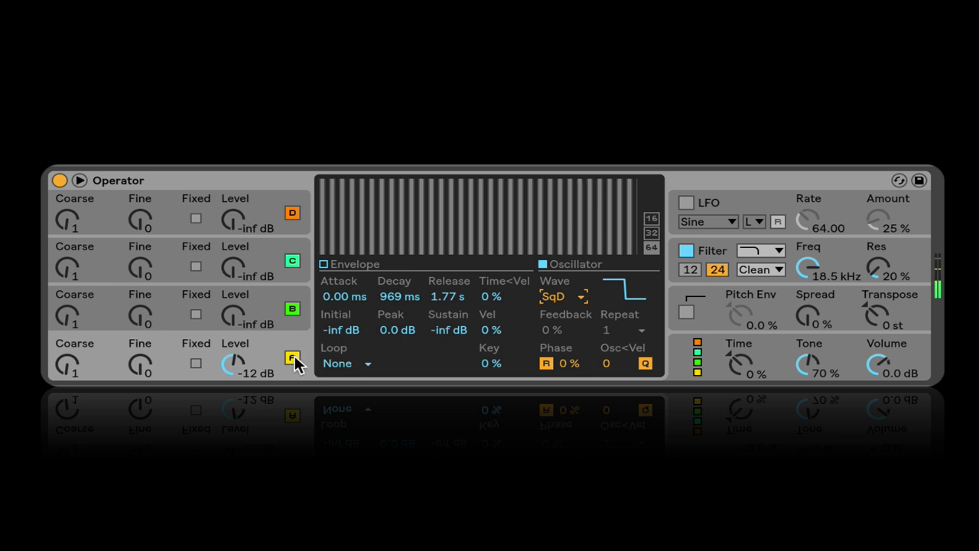
pyautogui.click(275, 345)
pyautogui.click(263, 323)
pyautogui.click(260, 337)
pyautogui.click(287, 304)
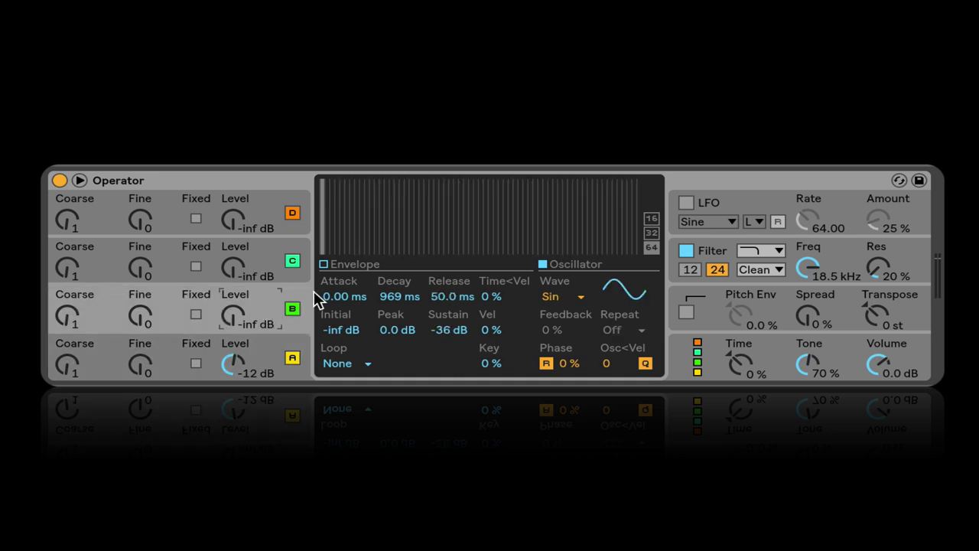
# Change oscillator A's waveform from Square D to Sin 4
pyautogui.click(287, 338)
pyautogui.click(554, 297)
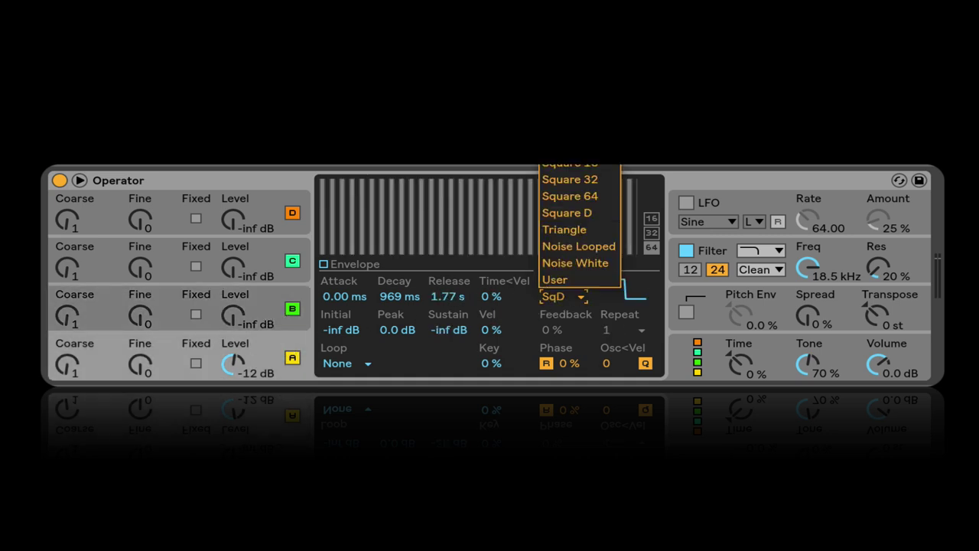
pyautogui.press('Return')
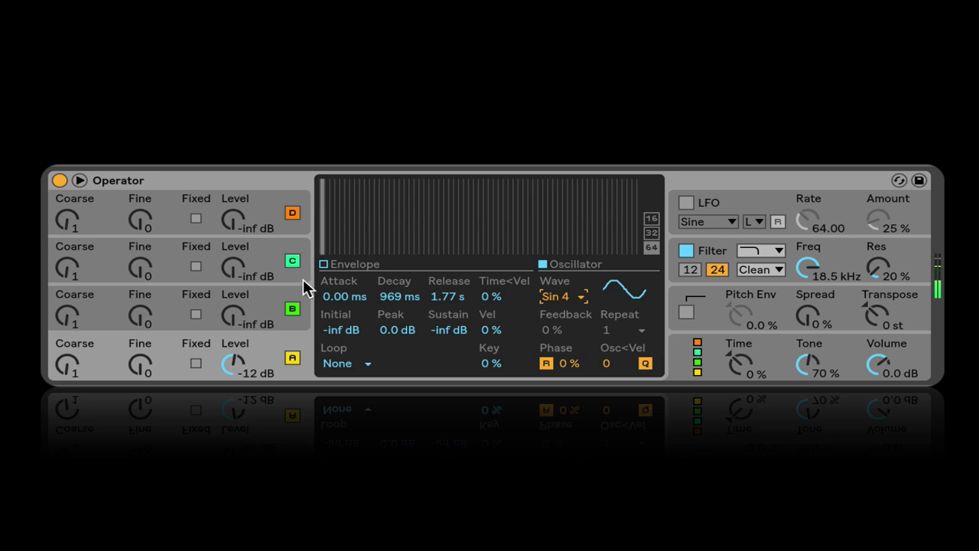
# Set oscillator B's waveform to SwD and raise its level to -14 dB
pyautogui.click(277, 296)
pyautogui.click(550, 296)
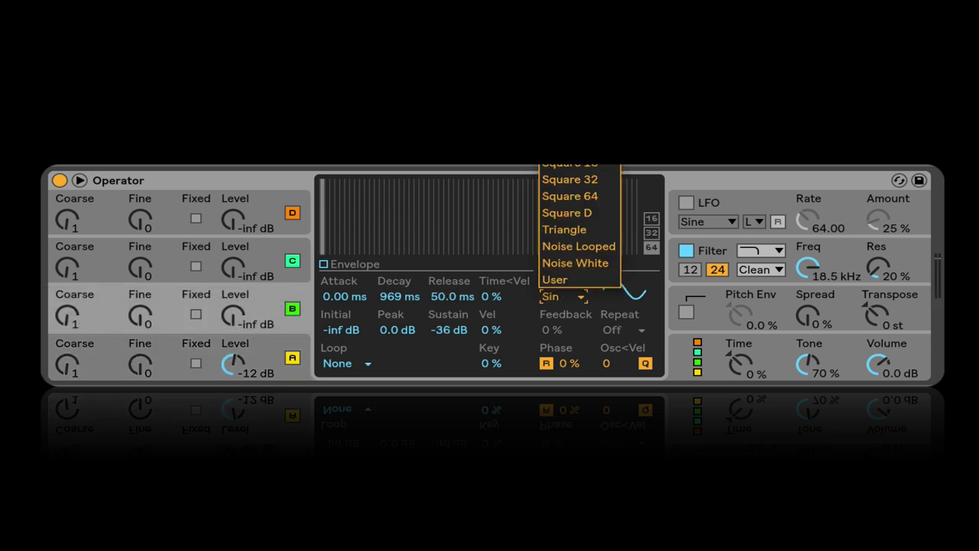
pyautogui.click(570, 170)
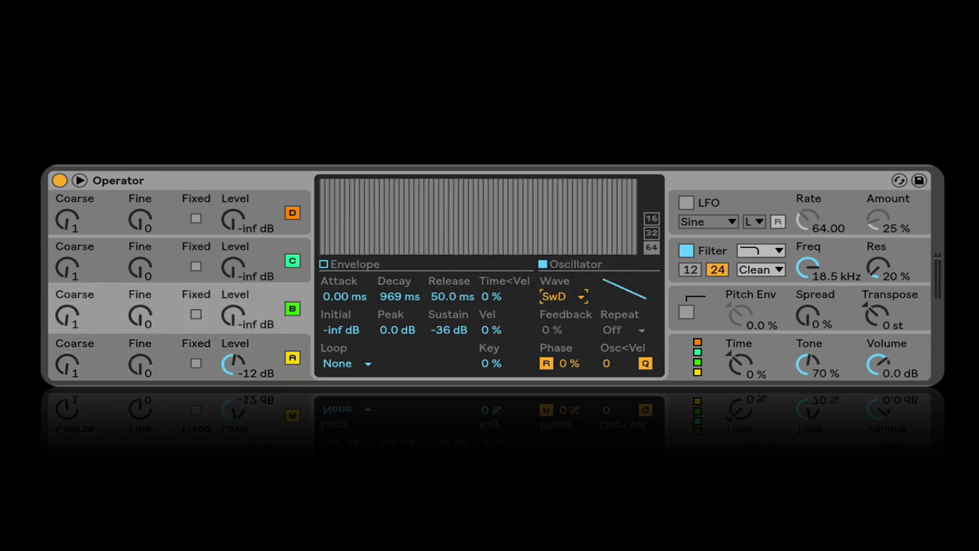
pyautogui.moveTo(235, 315); pyautogui.dragTo(235, 274)
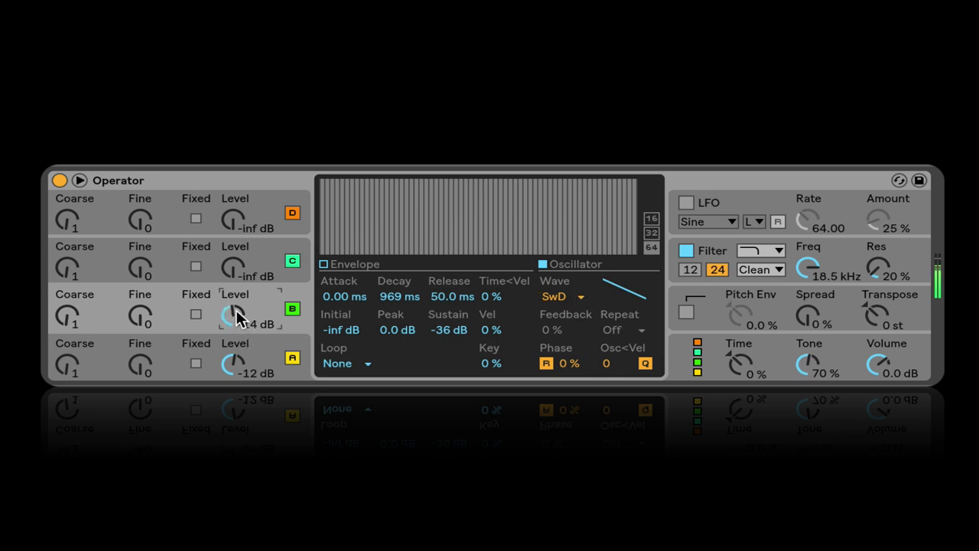
# Switch repeatedly between oscillators A and B to compare their waveforms and settings
pyautogui.click(273, 365)
pyautogui.click(267, 313)
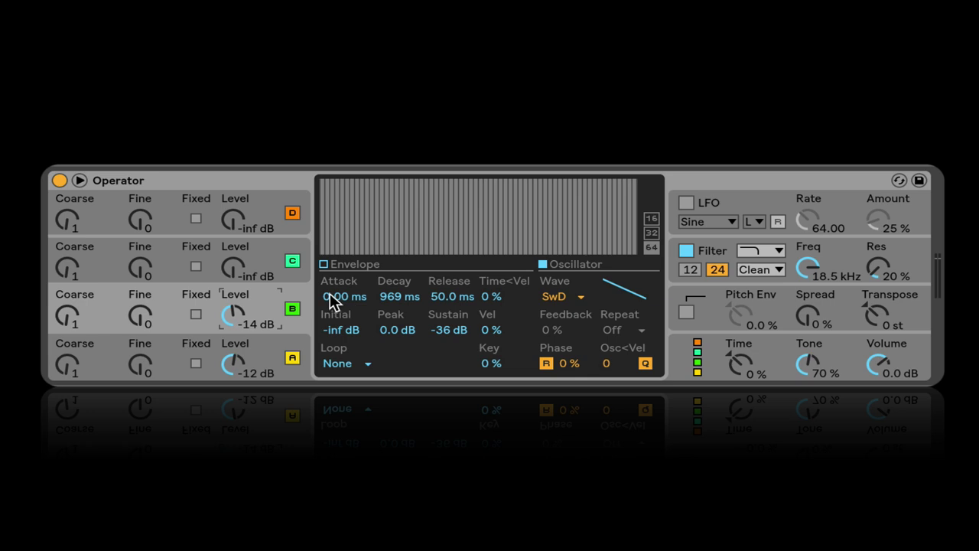
pyautogui.click(261, 342)
pyautogui.click(258, 309)
pyautogui.click(262, 344)
pyautogui.click(257, 313)
# Examine the serial algorithm in the global display, alternating with the displays of oscillators A, B and C to relate them to the routing
pyautogui.click(770, 345)
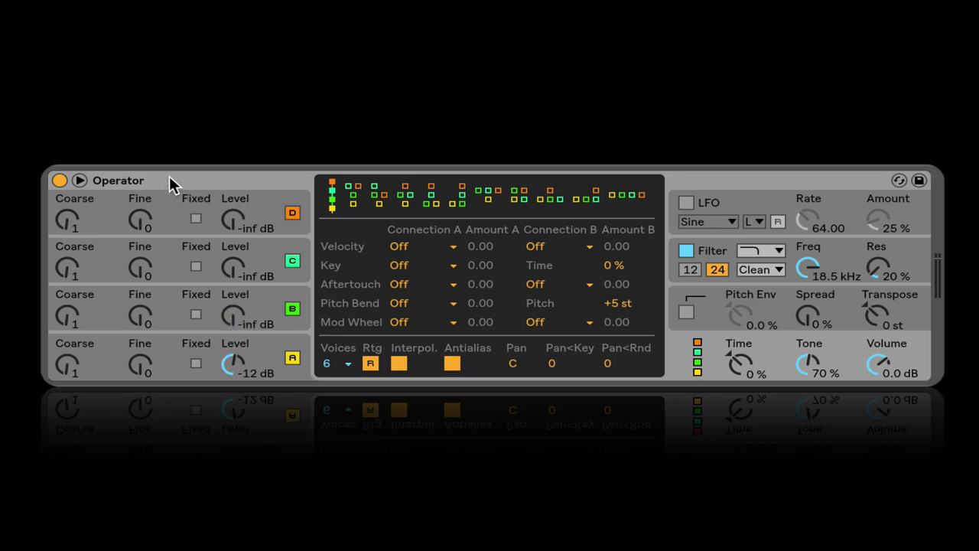
pyautogui.click(260, 348)
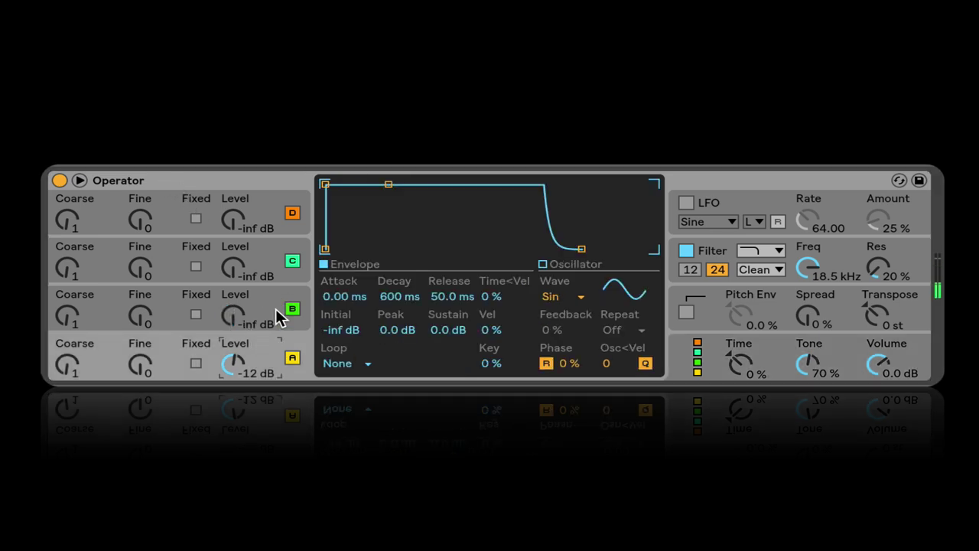
pyautogui.click(696, 354)
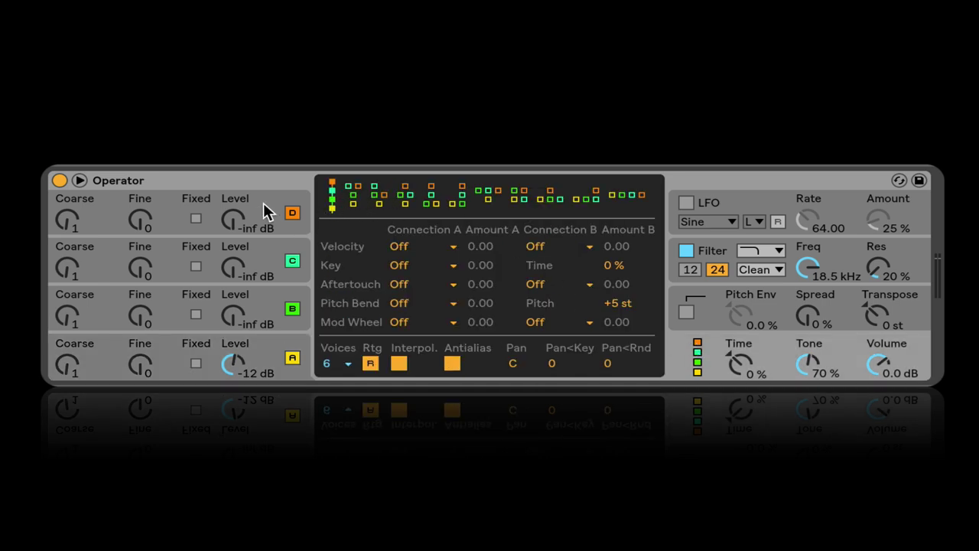
pyautogui.click(269, 251)
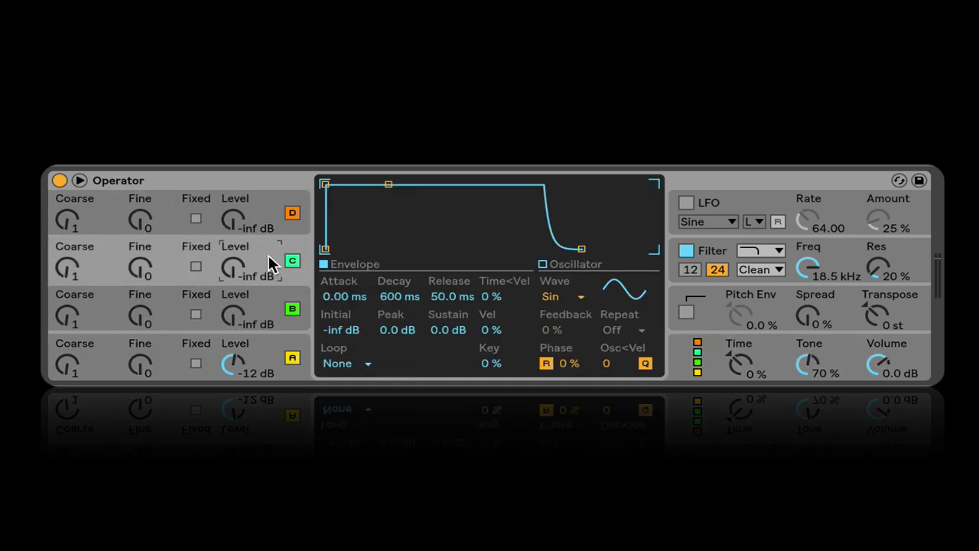
pyautogui.click(279, 353)
pyautogui.click(709, 345)
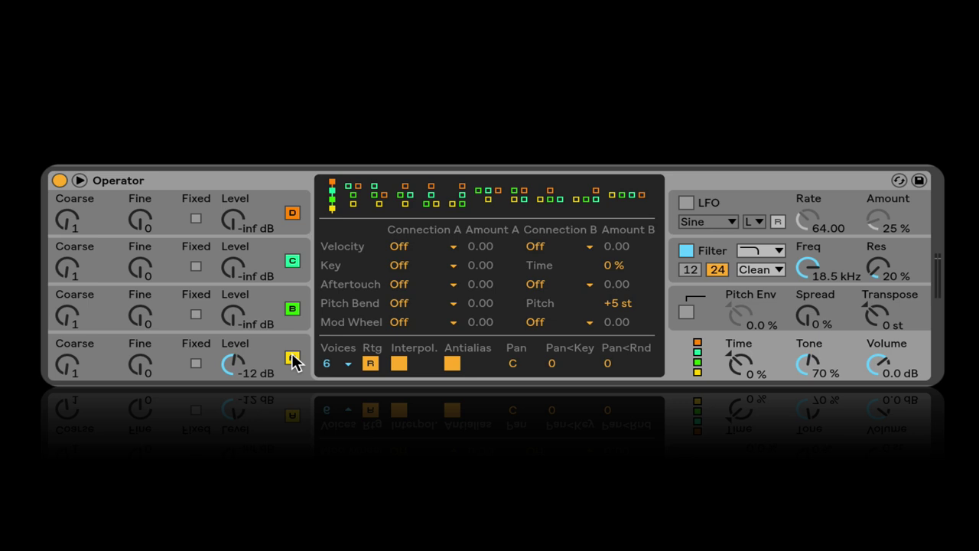
pyautogui.moveTo(257, 305); pyautogui.dragTo(257, 337)
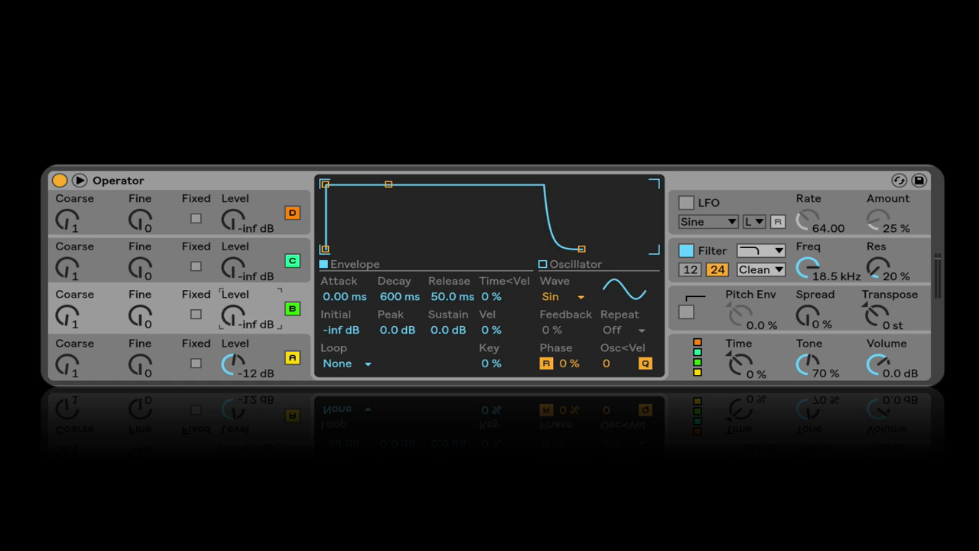
pyautogui.click(691, 349)
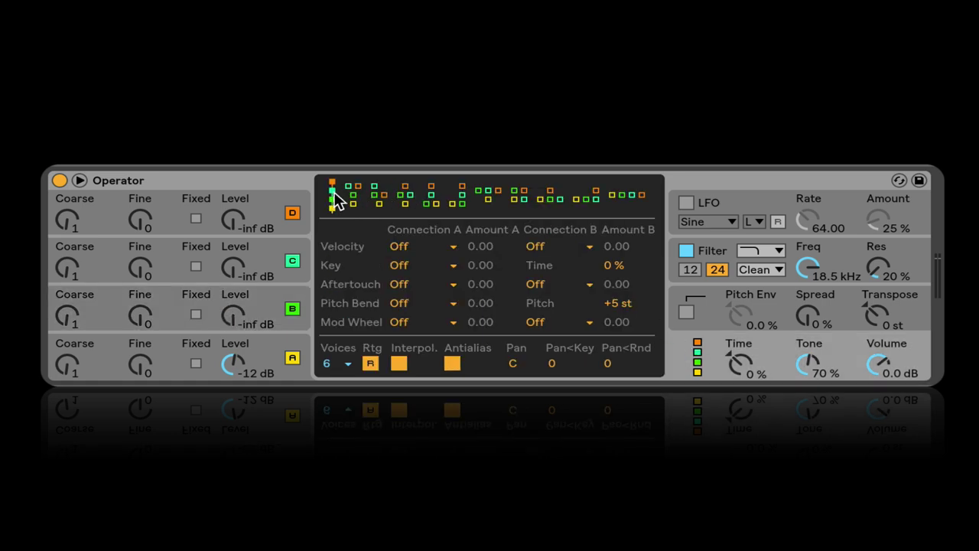
pyautogui.click(266, 346)
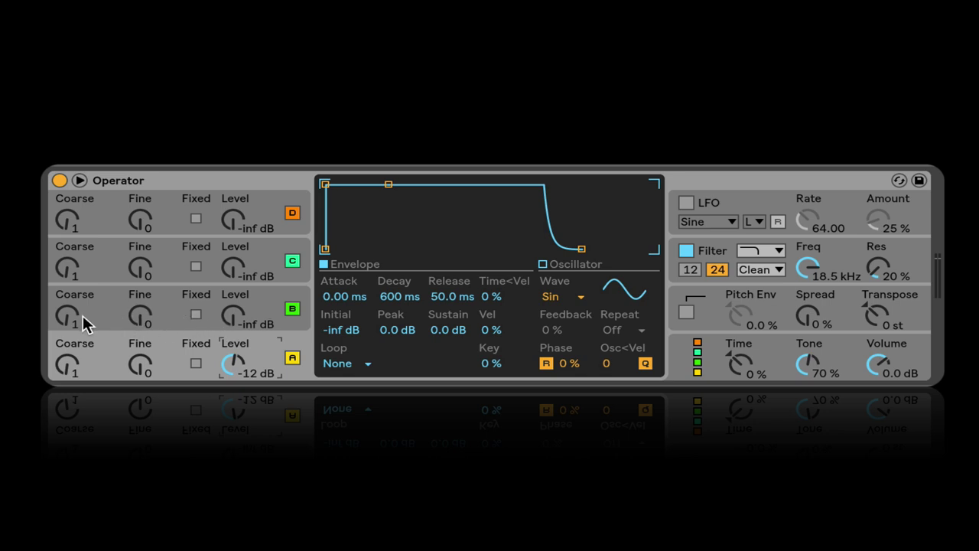
pyautogui.click(196, 295)
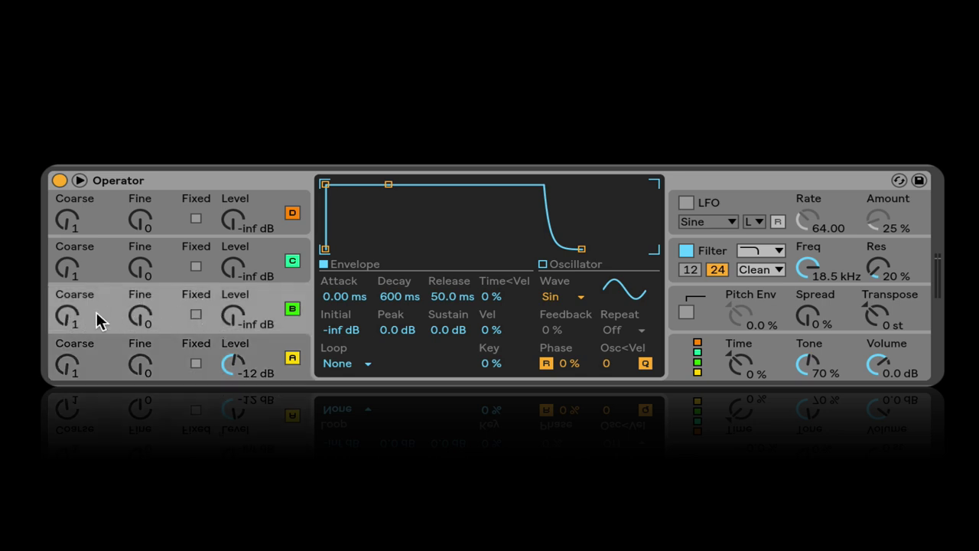
pyautogui.click(248, 352)
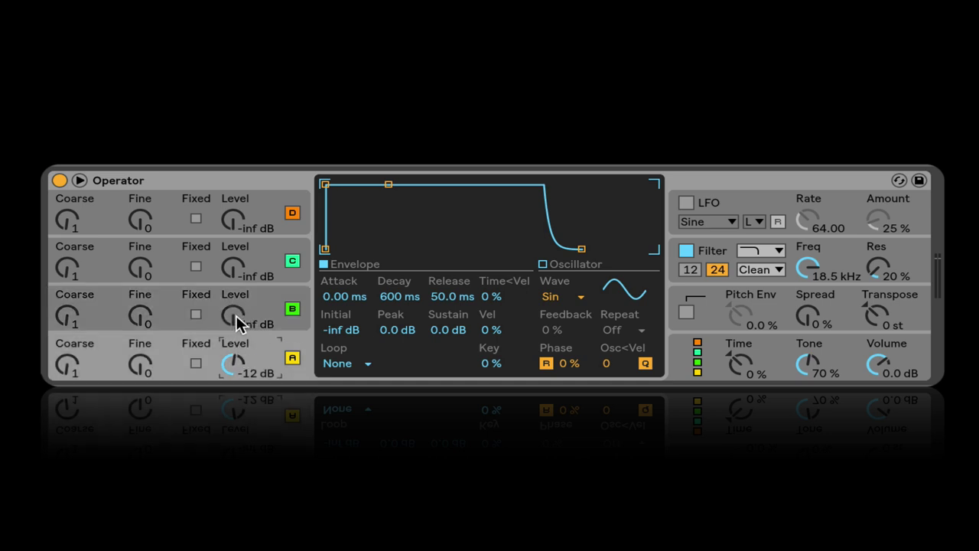
# Raise the levels of oscillators B and C to -10 dB and oscillator D to -15 dB
pyautogui.moveTo(236, 312); pyautogui.dragTo(230, 336)
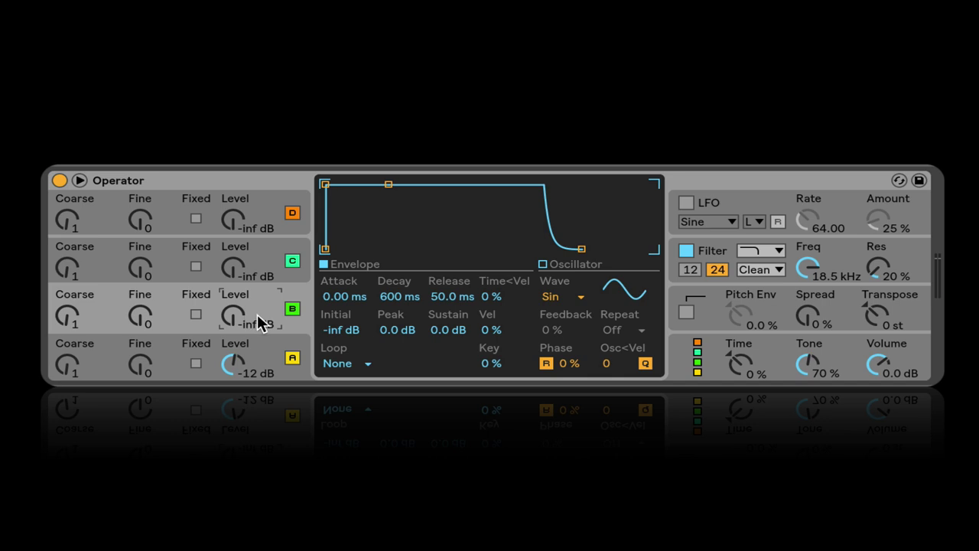
pyautogui.moveTo(234, 317)
pyautogui.mouseDown()
pyautogui.moveTo(233, 303)
pyautogui.moveTo(231, 317)
pyautogui.mouseUp()
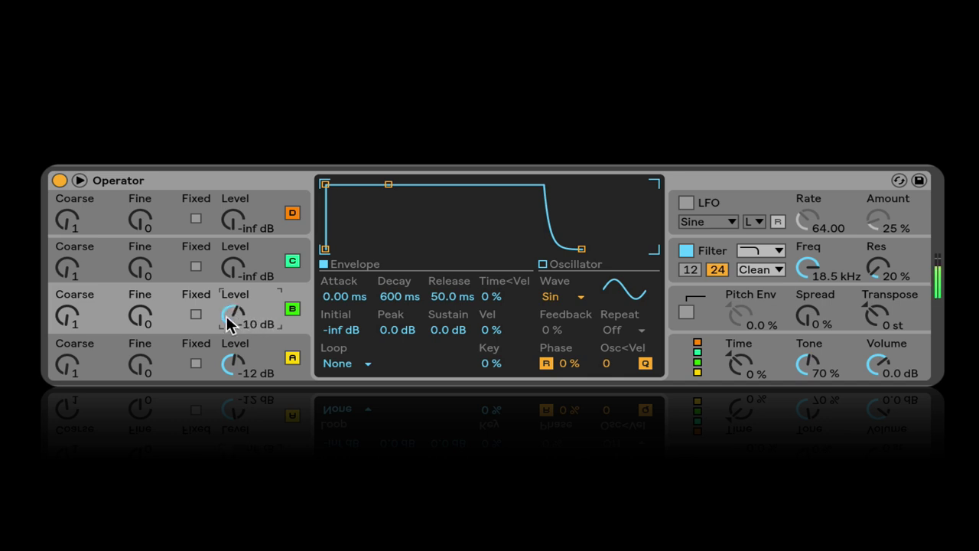
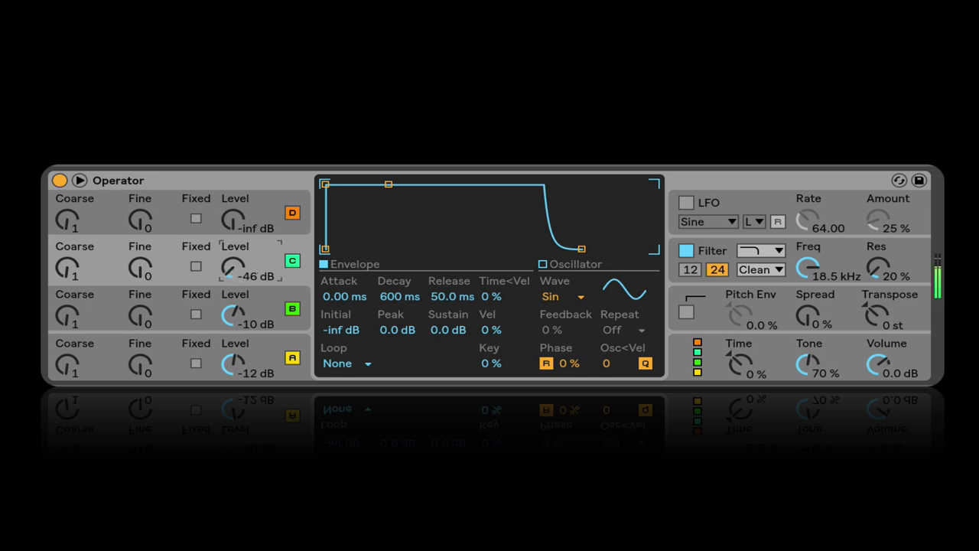
pyautogui.moveTo(231, 268); pyautogui.dragTo(232, 257)
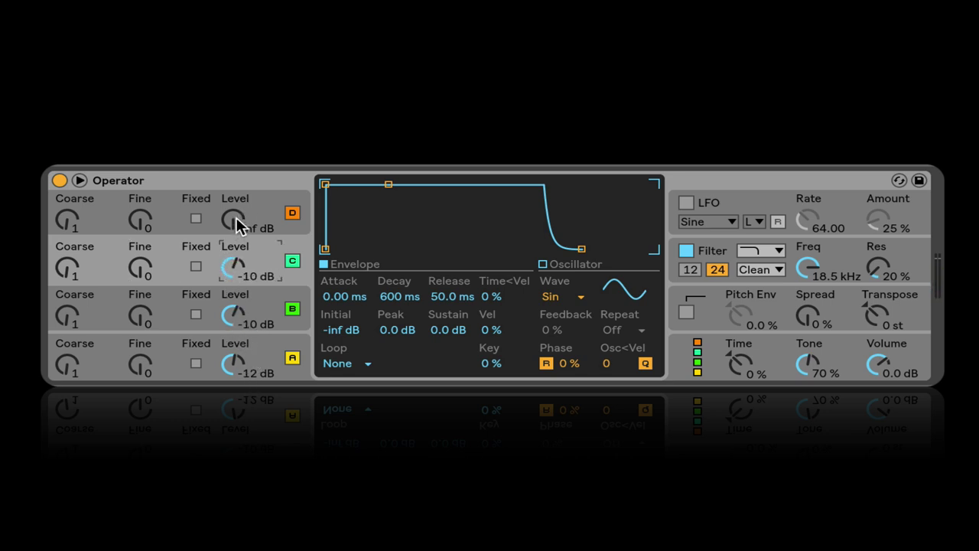
pyautogui.moveTo(232, 224); pyautogui.dragTo(233, 229)
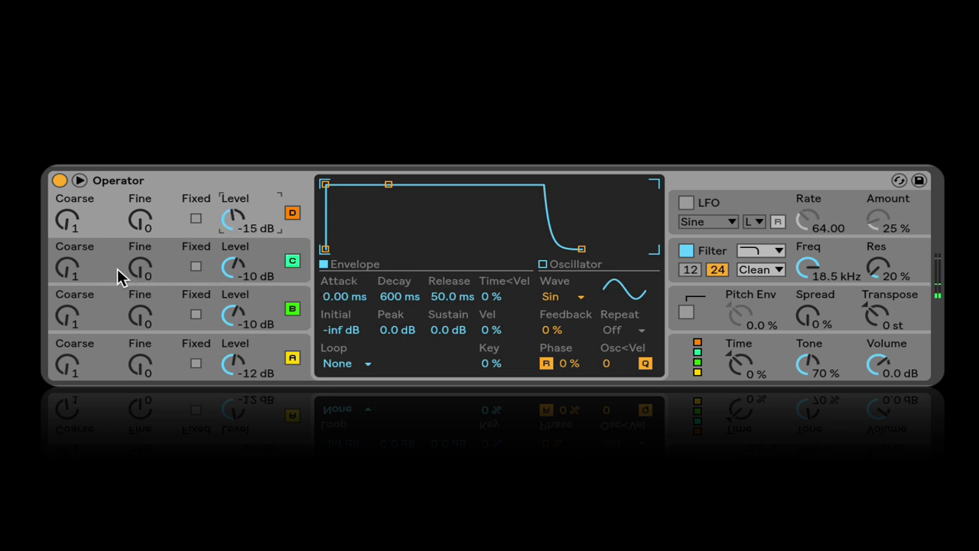
# Set oscillator B's fine tuning to 20, oscillator C's coarse to 0.5 and fine to 30, and oscillator D's coarse to 18
pyautogui.moveTo(139, 314); pyautogui.dragTo(139, 302)
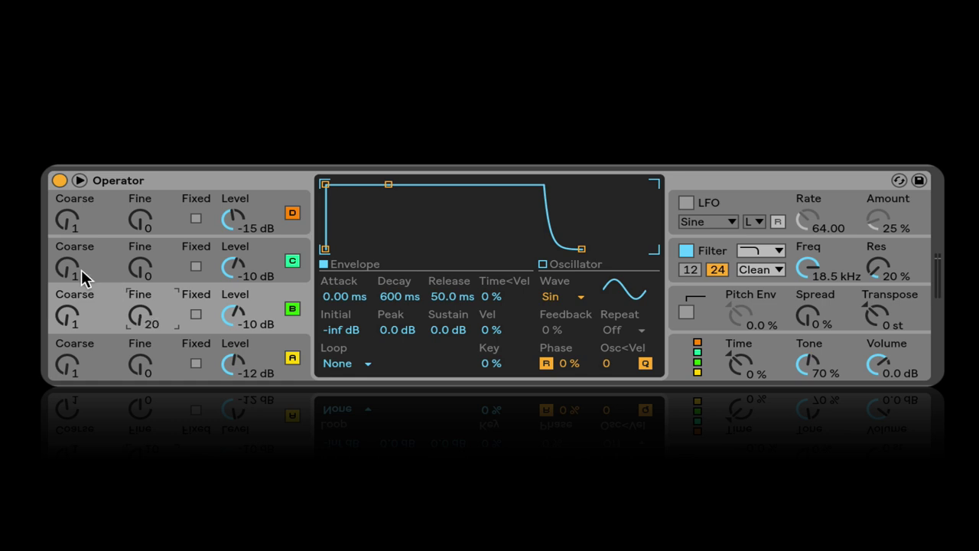
pyautogui.moveTo(81, 269); pyautogui.dragTo(81, 277)
pyautogui.moveTo(139, 265); pyautogui.dragTo(139, 258)
pyautogui.moveTo(68, 222); pyautogui.dragTo(70, 224)
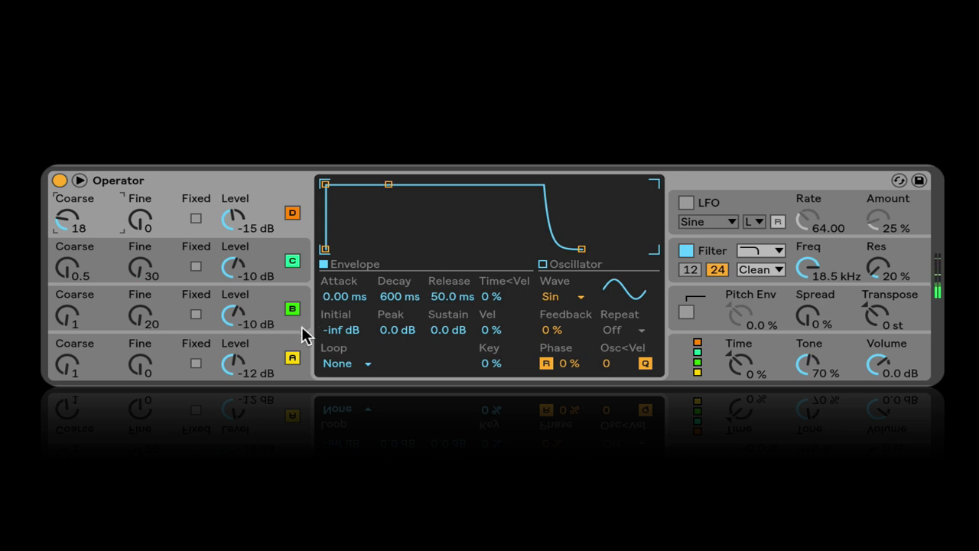
# Try the algorithm where oscillators C and D both feed B, and return to the four-oscillator serial stack
pyautogui.click(275, 248)
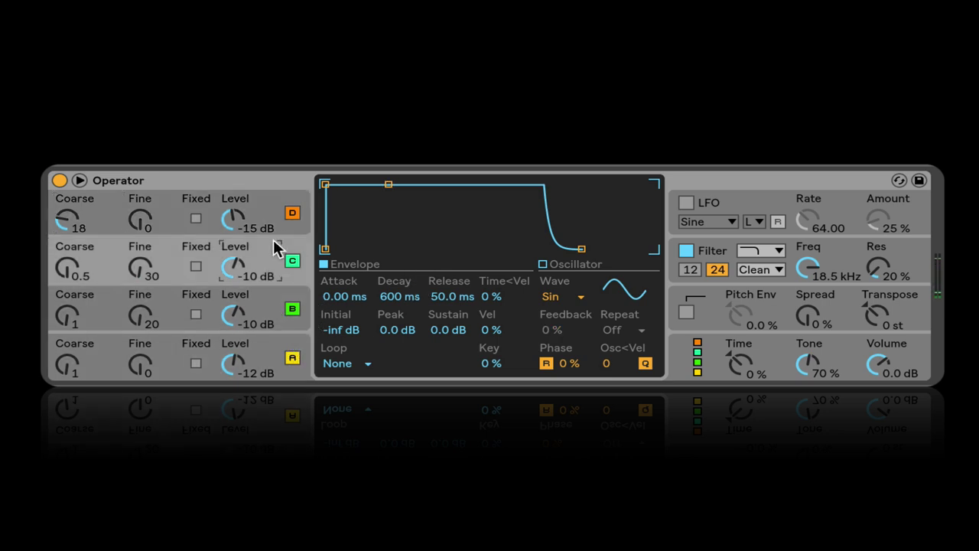
pyautogui.click(672, 354)
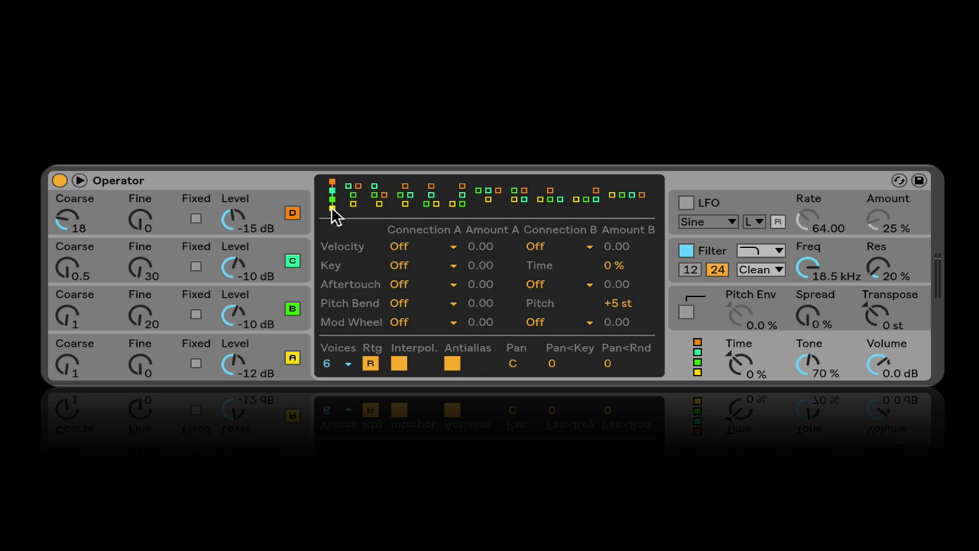
pyautogui.click(351, 193)
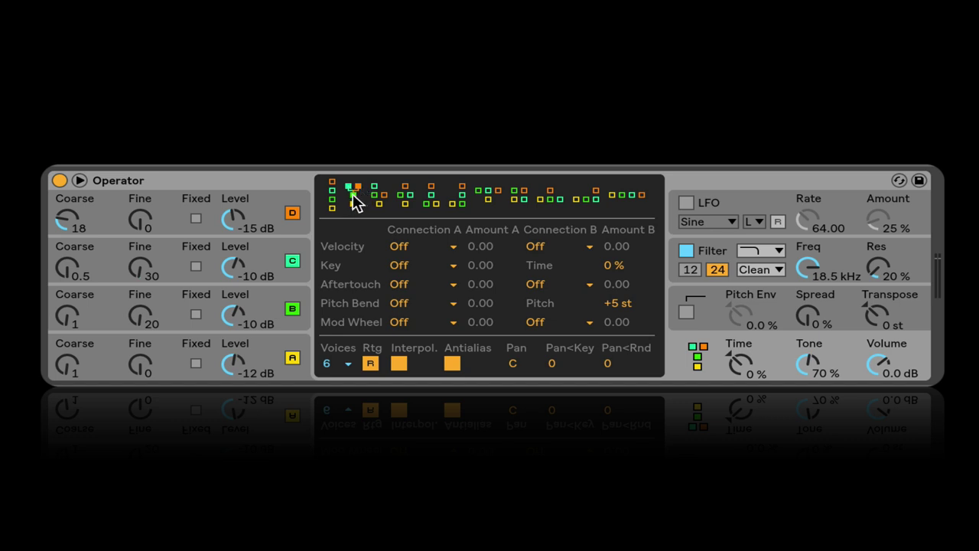
pyautogui.click(332, 194)
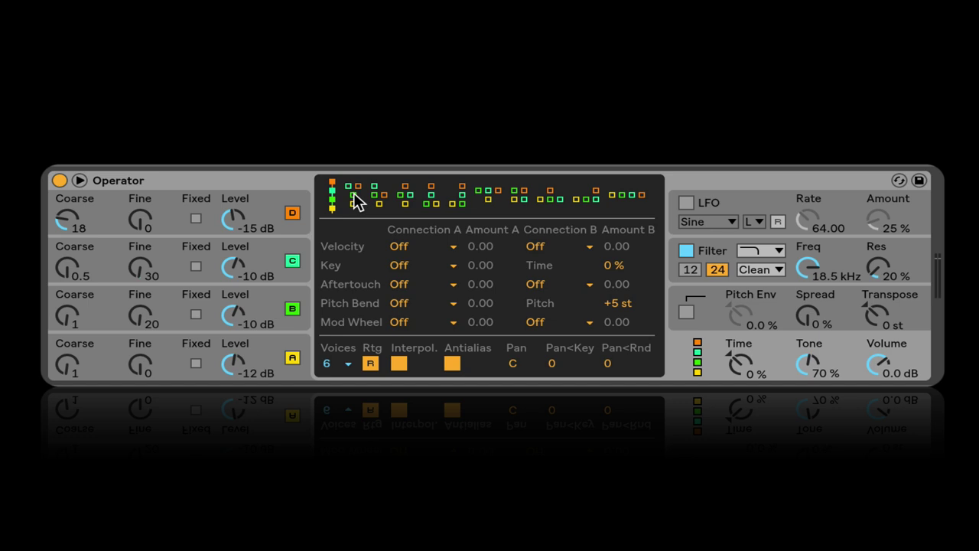
# Try the other oscillator algorithms one after another, finishing with the one that places all four oscillators in parallel
pyautogui.click(354, 192)
pyautogui.click(379, 199)
pyautogui.click(406, 199)
pyautogui.click(431, 199)
pyautogui.click(462, 198)
pyautogui.click(488, 192)
pyautogui.click(459, 199)
pyautogui.click(434, 201)
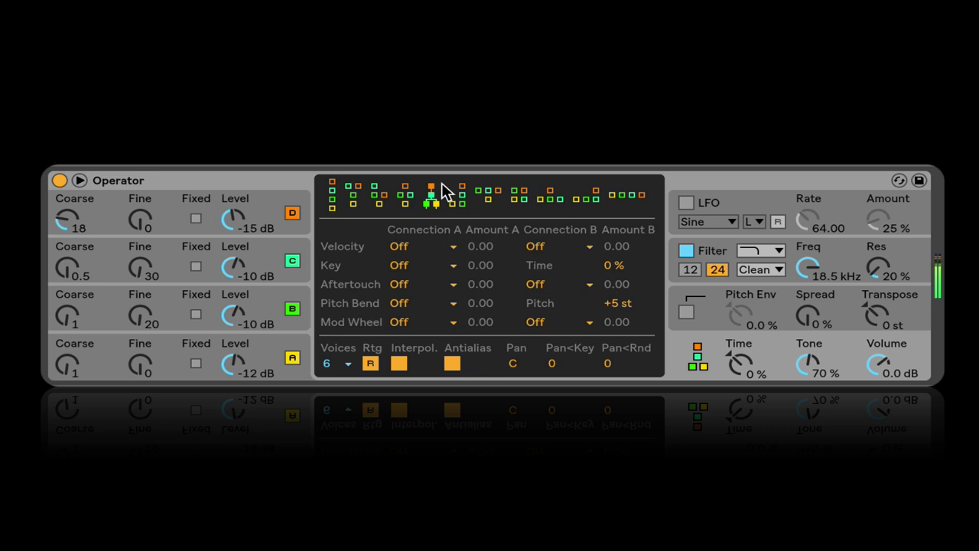
pyautogui.click(489, 200)
pyautogui.click(528, 197)
pyautogui.click(566, 198)
pyautogui.click(588, 200)
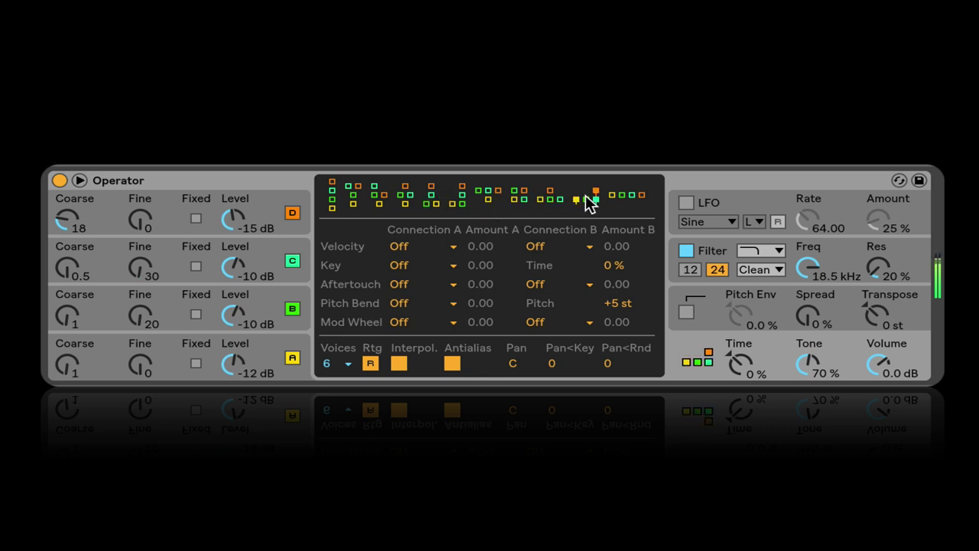
pyautogui.click(628, 195)
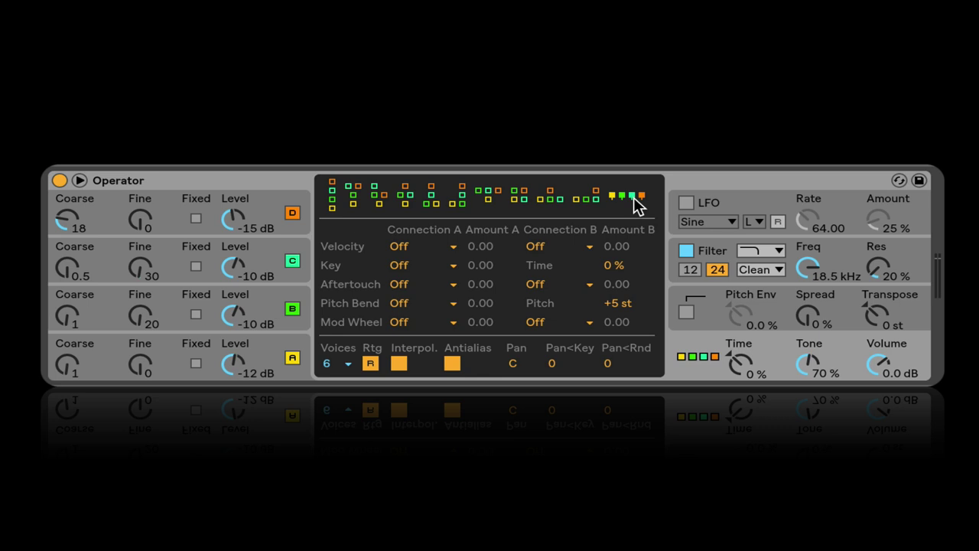
# Look through the displays of oscillators A, B, C and D in turn
pyautogui.click(277, 307)
pyautogui.click(273, 356)
pyautogui.click(275, 306)
pyautogui.click(267, 259)
pyautogui.click(267, 222)
pyautogui.click(268, 280)
pyautogui.click(264, 314)
pyautogui.click(262, 343)
pyautogui.click(263, 322)
pyautogui.click(263, 277)
pyautogui.click(260, 222)
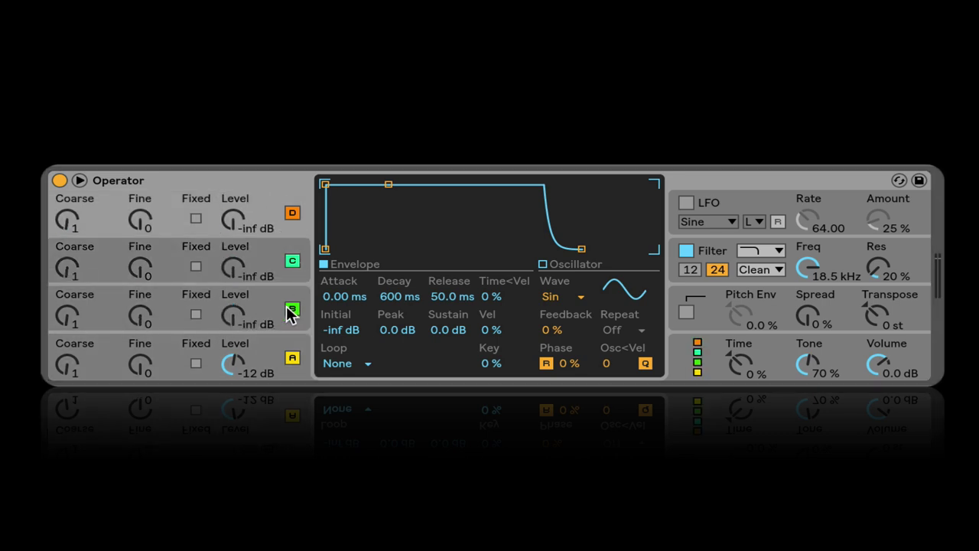
# Set the waveform of oscillators A, B, C and D to Saw D
pyautogui.click(276, 342)
pyautogui.click(551, 296)
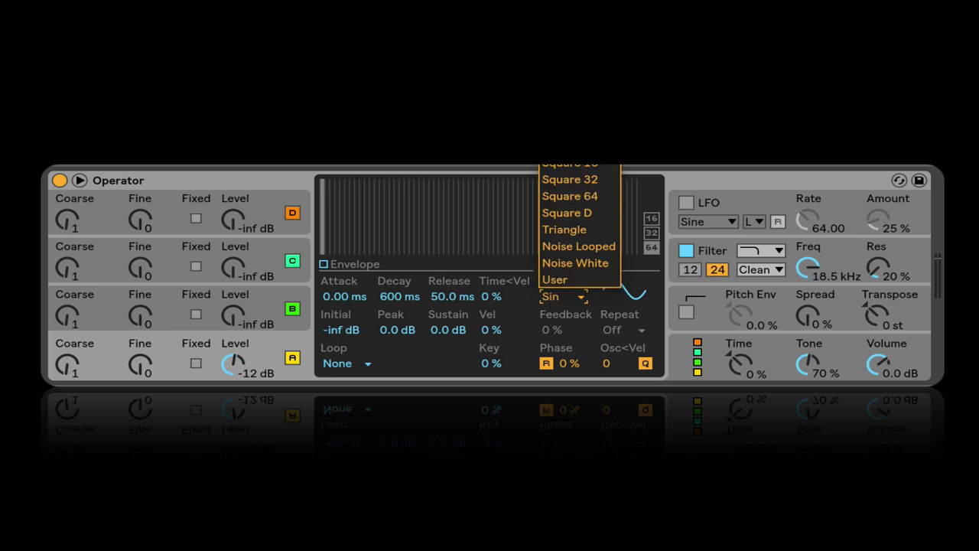
pyautogui.click(567, 213)
pyautogui.click(282, 293)
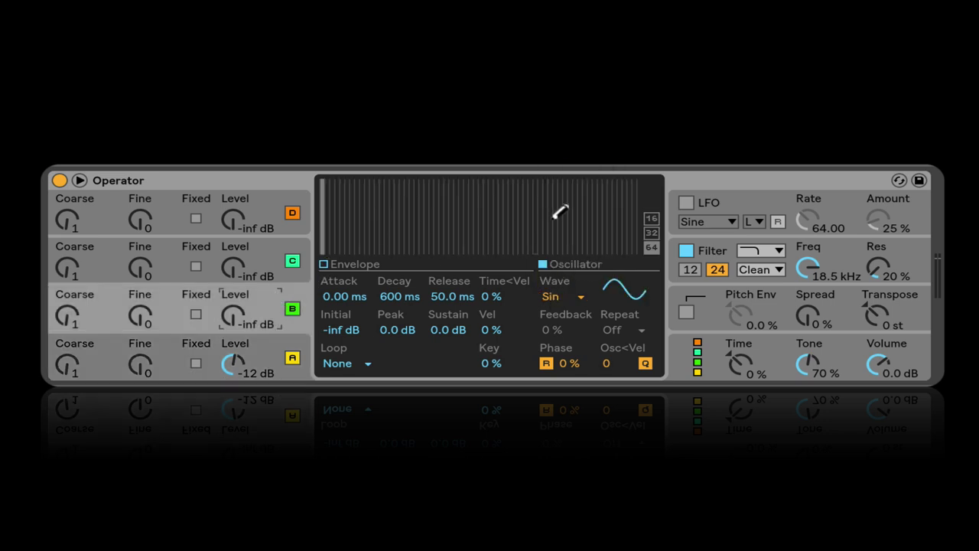
pyautogui.click(565, 294)
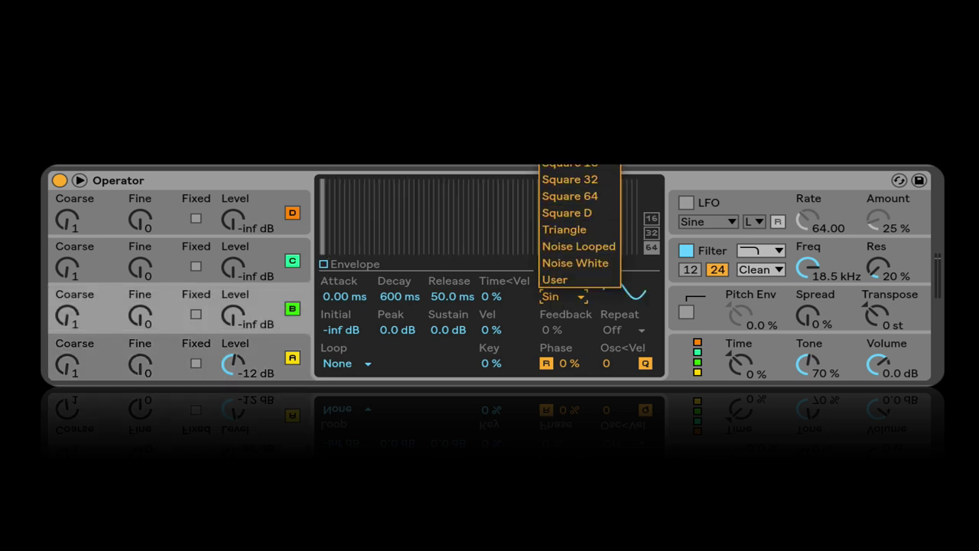
pyautogui.click(299, 247)
pyautogui.click(558, 297)
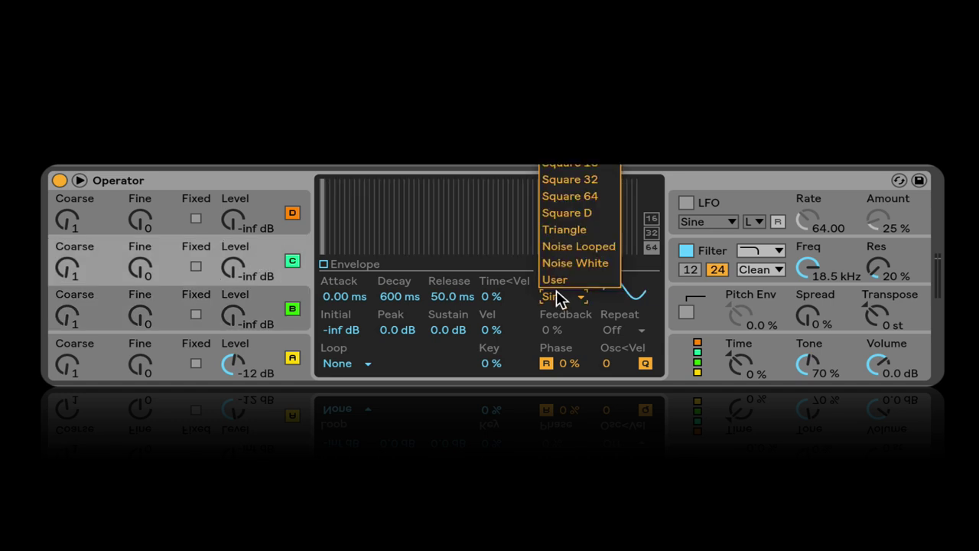
pyautogui.click(332, 222)
pyautogui.click(263, 219)
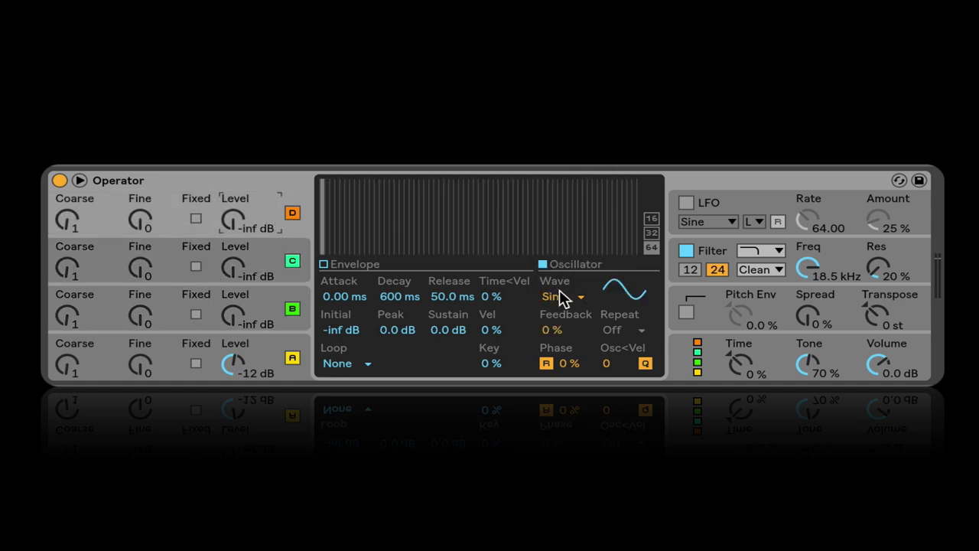
pyautogui.click(559, 297)
# Set the oscillator levels to -18 dB for A, -20 dB for B, -18 dB for C and -16 dB for D
pyautogui.click(237, 343)
pyautogui.moveTo(235, 359); pyautogui.dragTo(235, 367)
pyautogui.moveTo(233, 316); pyautogui.dragTo(233, 314)
pyautogui.moveTo(247, 269); pyautogui.dragTo(235, 231)
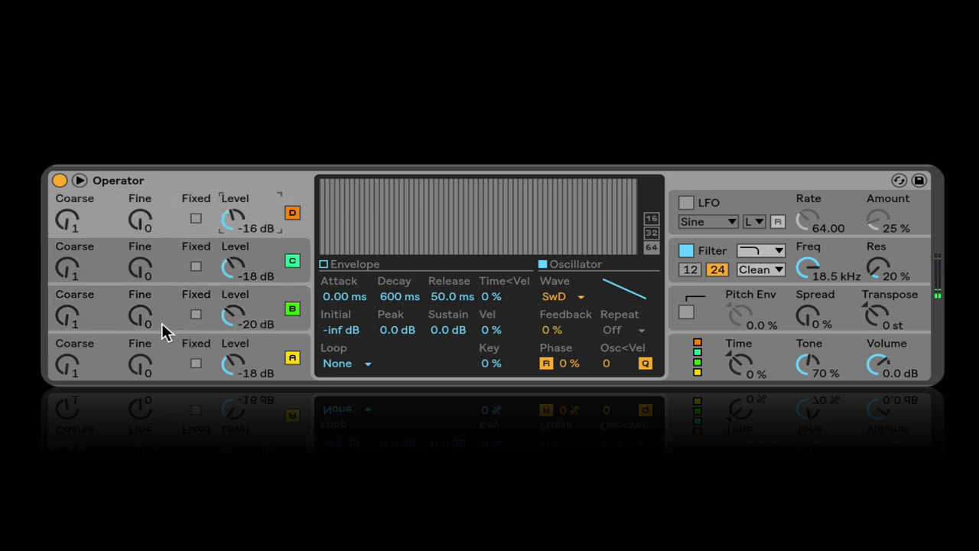
# Detune the oscillators: B fine 40, C coarse 0.5 and fine 960, D coarse 2 and fine 50
pyautogui.moveTo(136, 320); pyautogui.dragTo(137, 314)
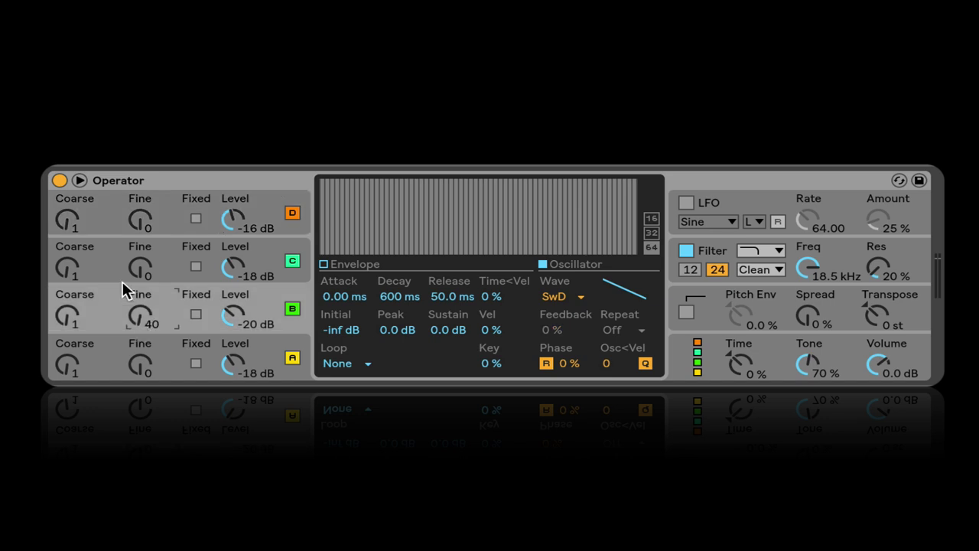
pyautogui.moveTo(79, 261); pyautogui.dragTo(80, 267)
pyautogui.moveTo(145, 271); pyautogui.dragTo(140, 218)
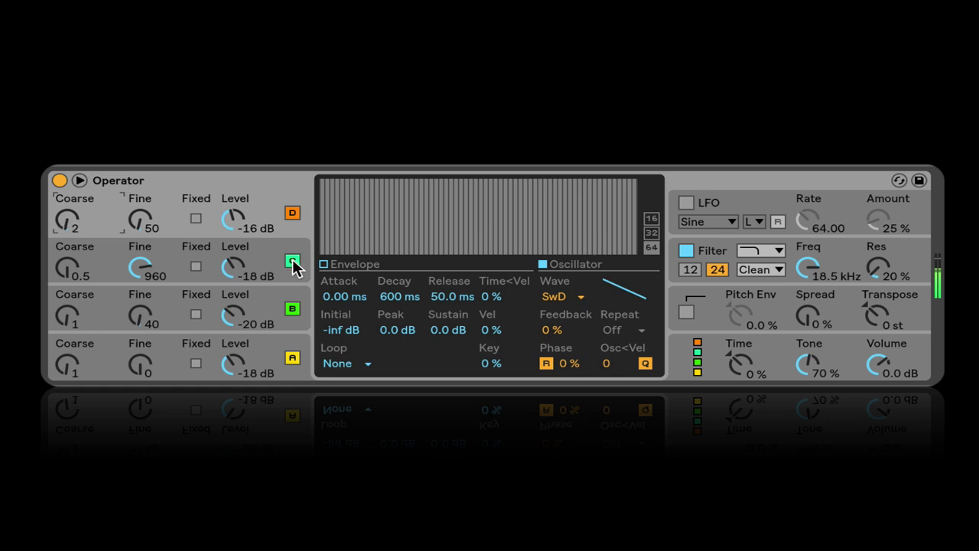
# Choose the algorithm with all four oscillators in parallel, compare it with the serial stack, and return to parallel
pyautogui.click(674, 366)
pyautogui.click(623, 197)
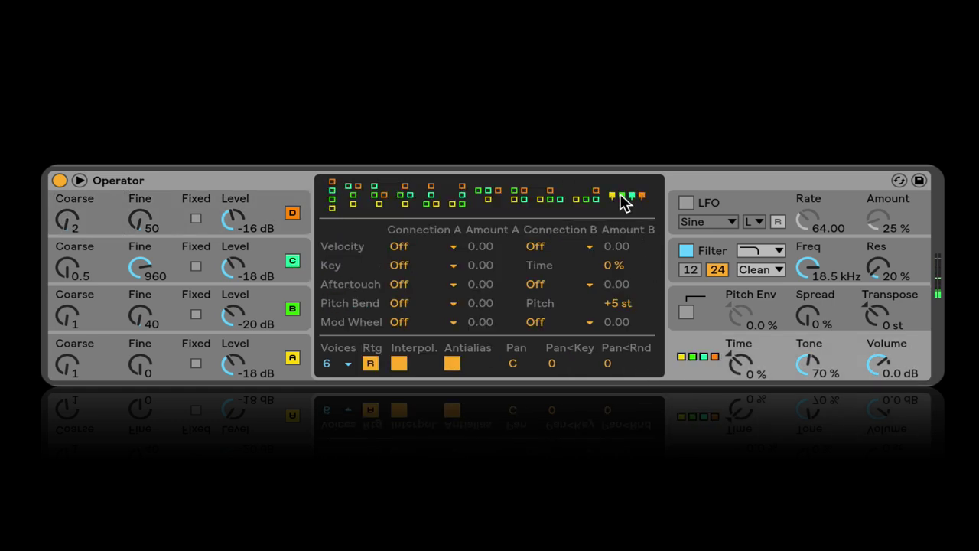
pyautogui.click(338, 194)
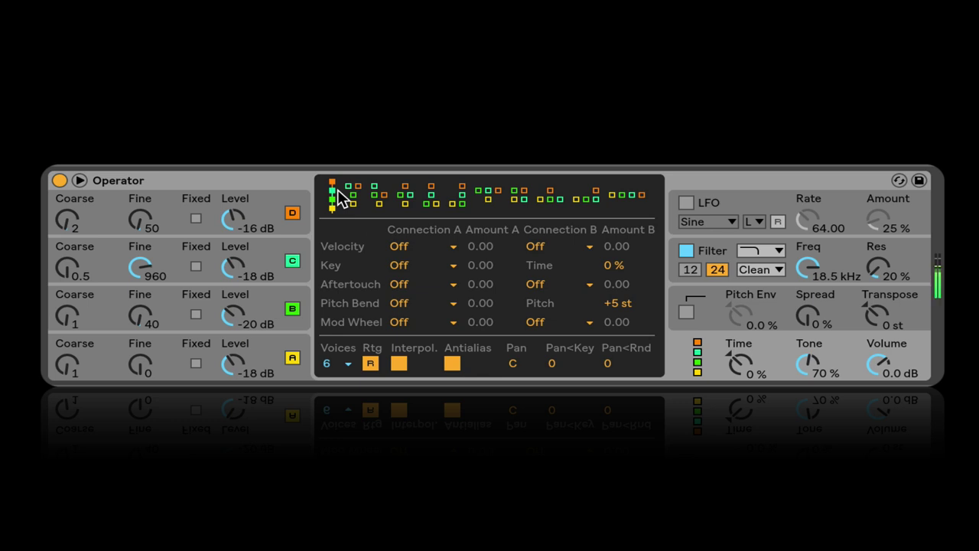
pyautogui.click(625, 193)
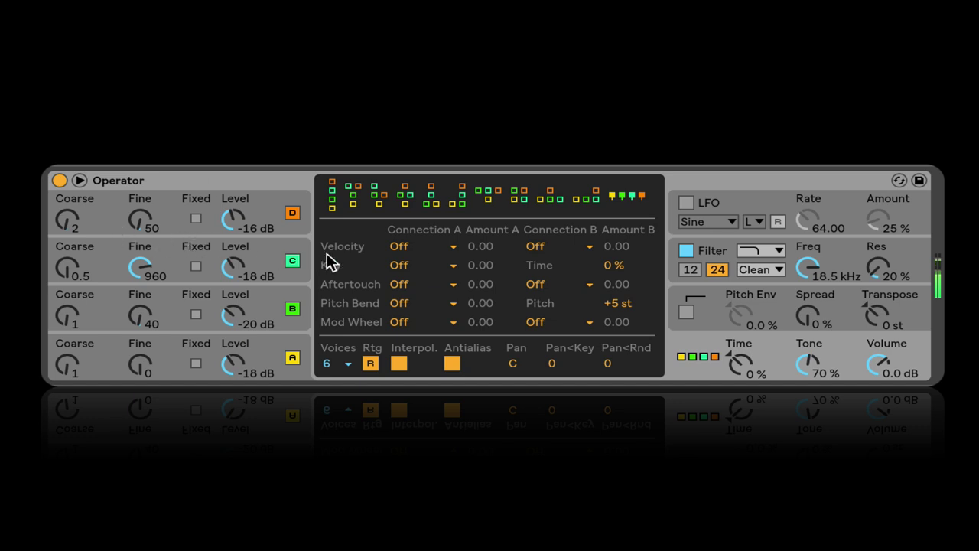
# Lower the filter frequency to 10.0 kHz and set the fine tuning of oscillator B to 23, C to 988 and D to 20
pyautogui.moveTo(809, 269); pyautogui.dragTo(811, 222)
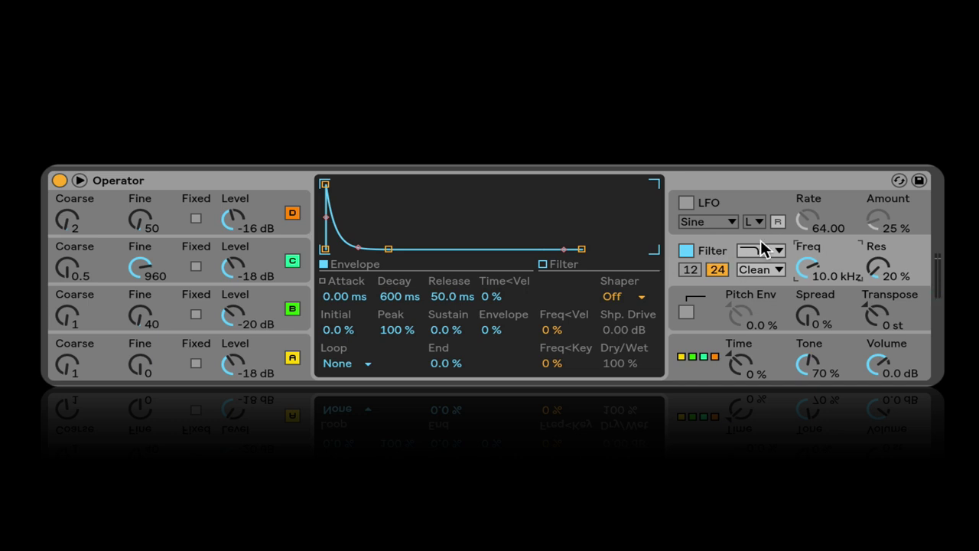
pyautogui.moveTo(147, 266); pyautogui.dragTo(147, 262)
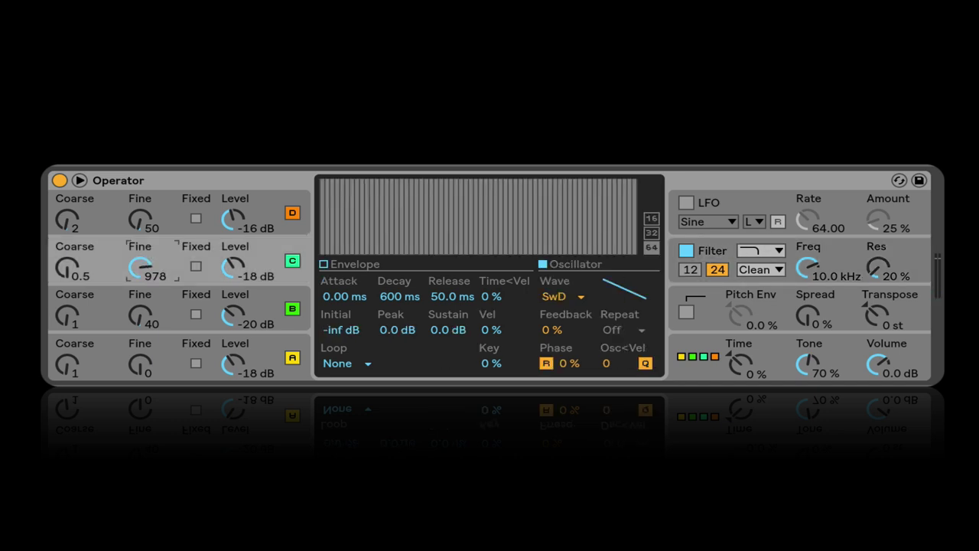
pyautogui.moveTo(140, 220); pyautogui.dragTo(140, 227)
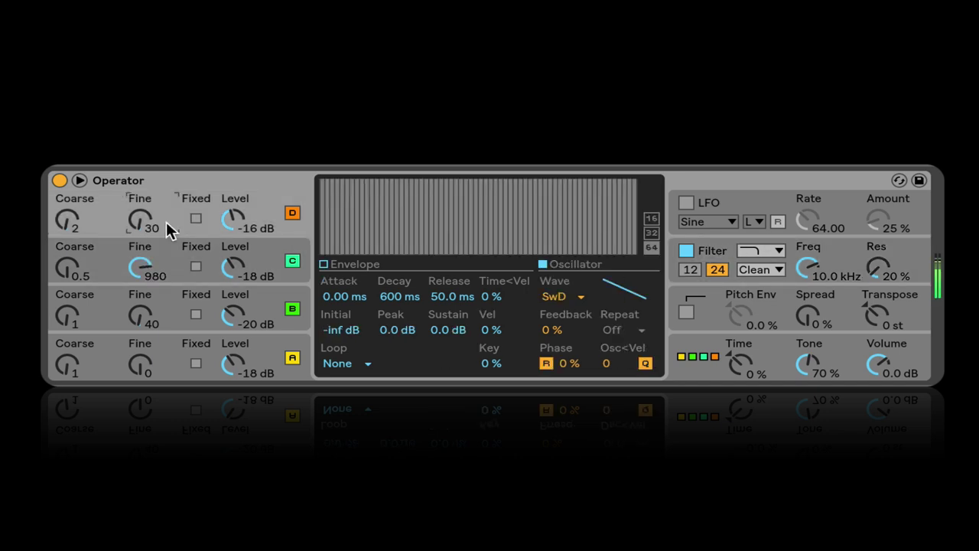
pyautogui.moveTo(142, 268); pyautogui.dragTo(142, 264)
pyautogui.moveTo(140, 315); pyautogui.dragTo(140, 321)
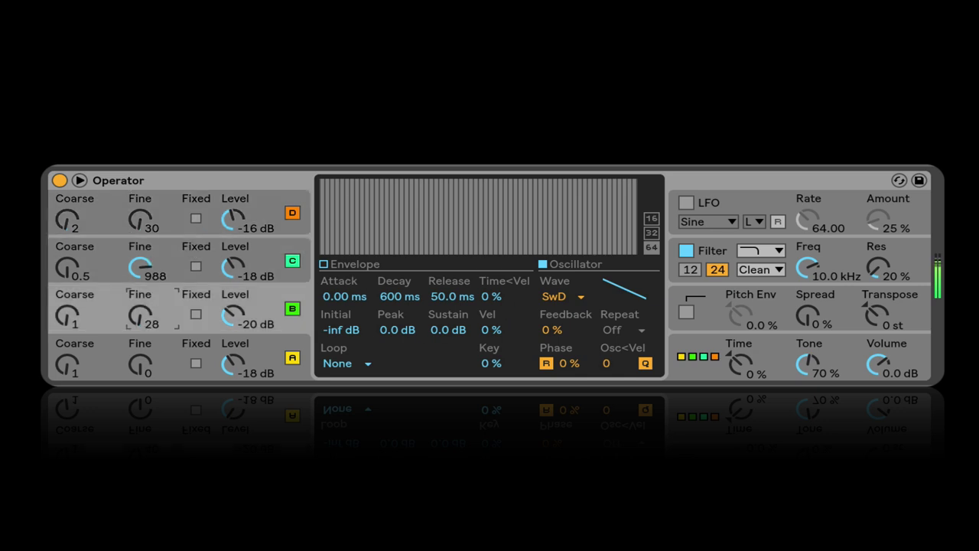
pyautogui.moveTo(140, 221); pyautogui.dragTo(140, 229)
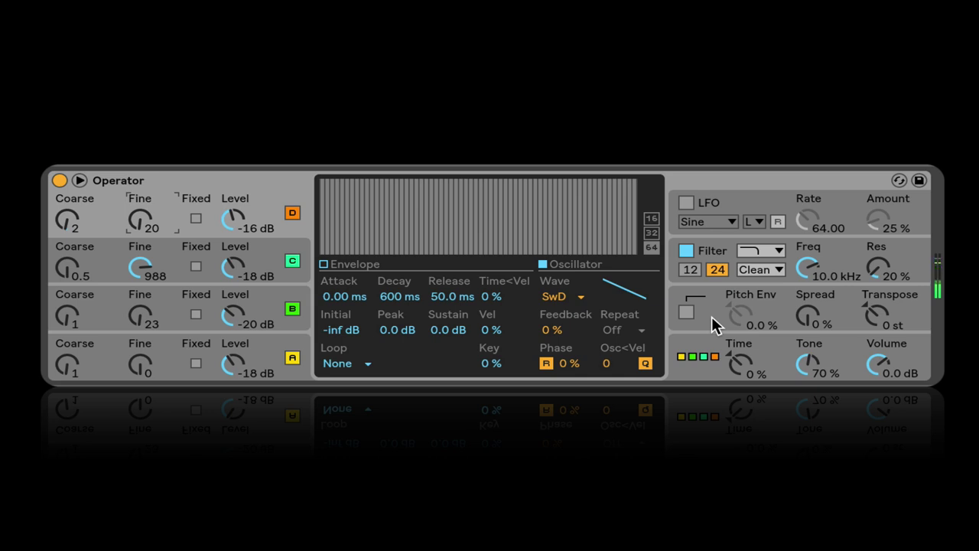
# Sweep the low-pass filter's frequency up to 18.5 kHz and back down
pyautogui.click(826, 253)
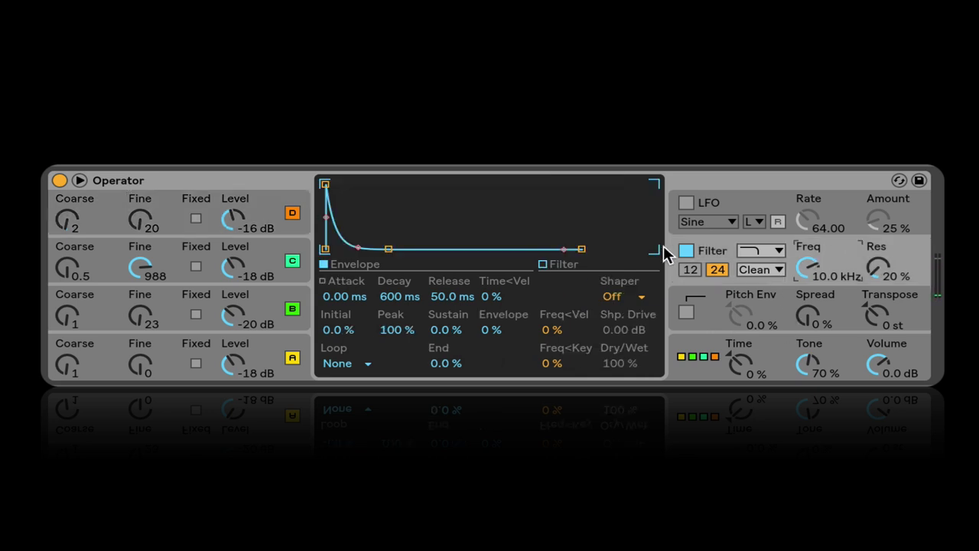
pyautogui.moveTo(826, 267); pyautogui.dragTo(826, 245)
pyautogui.moveTo(807, 268); pyautogui.dragTo(834, 280)
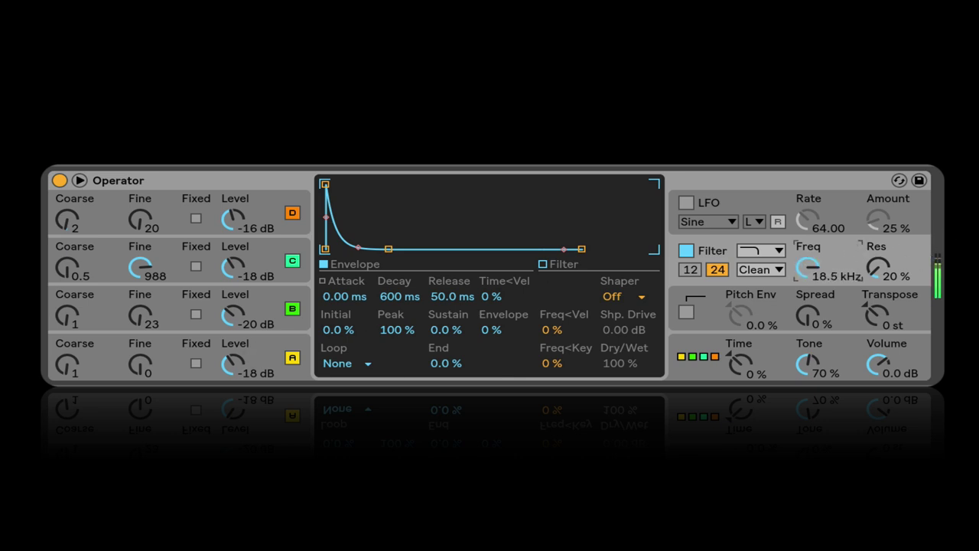
pyautogui.moveTo(807, 267); pyautogui.dragTo(809, 312)
# Try the high-pass and band-pass filter types while sweeping the frequency up to 14.3 kHz, and return to low-pass
pyautogui.click(775, 251)
pyautogui.click(756, 283)
pyautogui.click(777, 253)
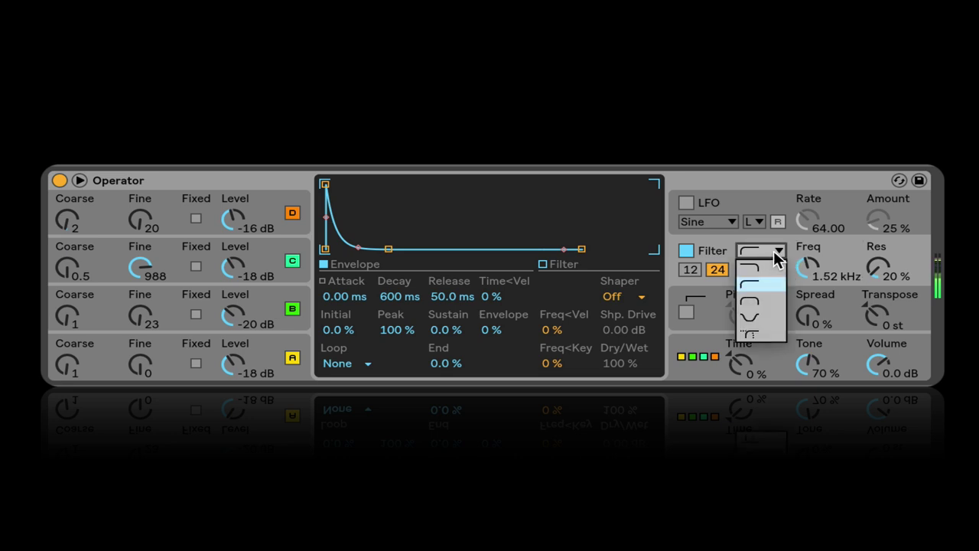
pyautogui.click(750, 301)
pyautogui.moveTo(809, 269); pyautogui.dragTo(809, 246)
pyautogui.click(776, 252)
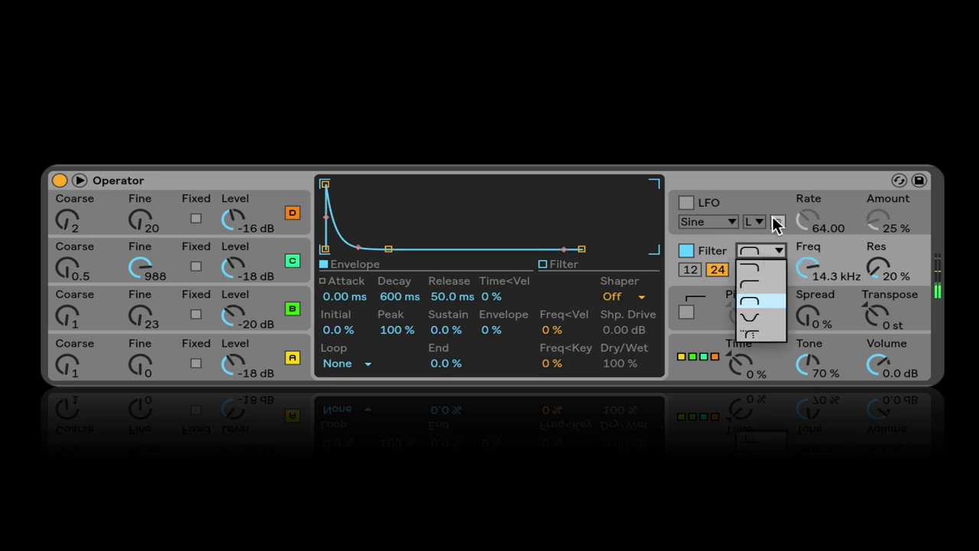
pyautogui.click(766, 268)
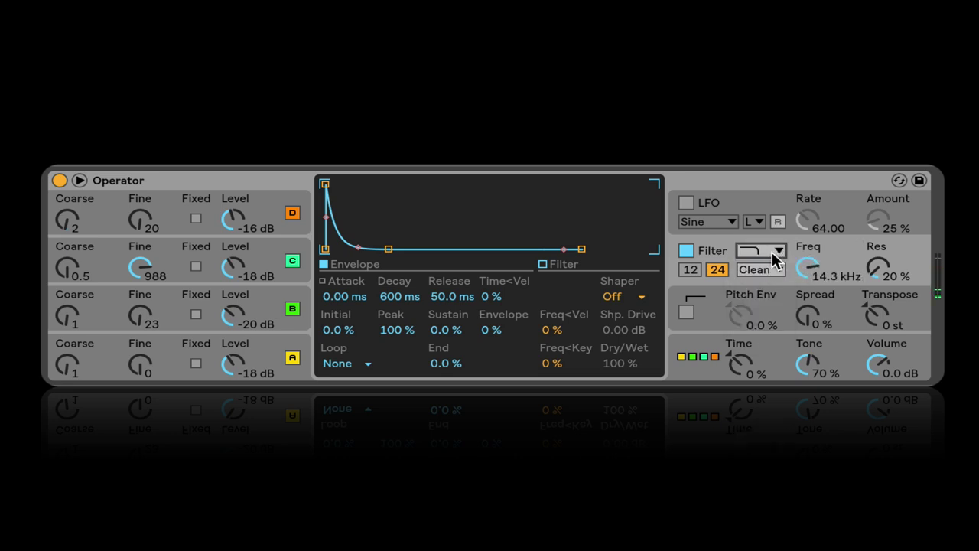
# Try the 12 dB filter slope with the frequency at 10.6 kHz, and return to the 24 dB slope
pyautogui.click(690, 271)
pyautogui.moveTo(808, 269)
pyautogui.mouseDown()
pyautogui.moveTo(808, 260)
pyautogui.moveTo(807, 306)
pyautogui.moveTo(808, 270)
pyautogui.mouseUp()
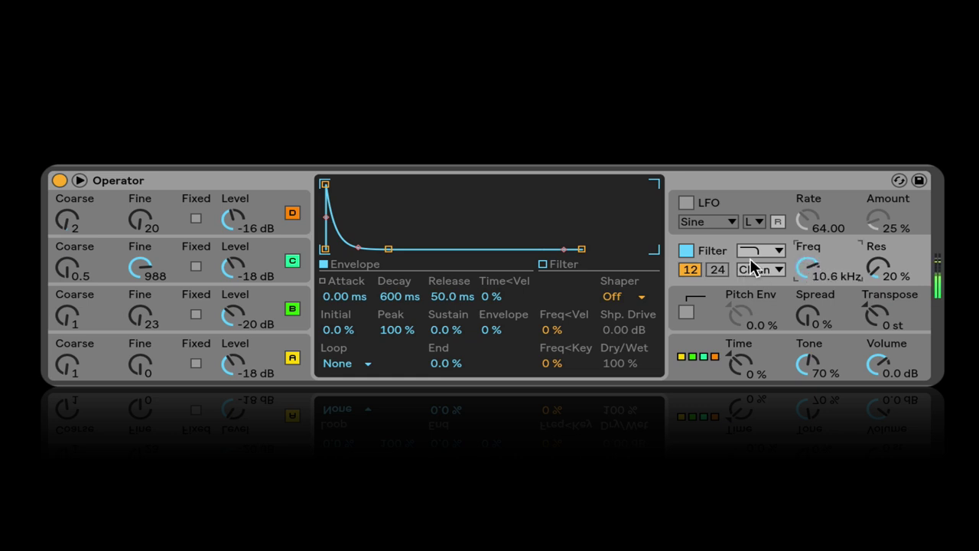
pyautogui.click(717, 269)
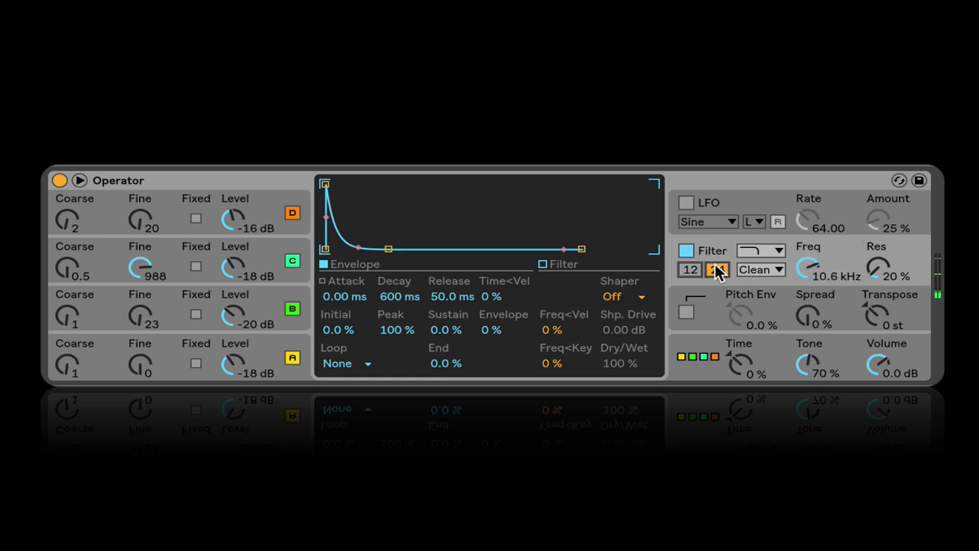
# Try the OSR filter circuit with the resonance raised to 63 % while lowering the frequency
pyautogui.click(765, 271)
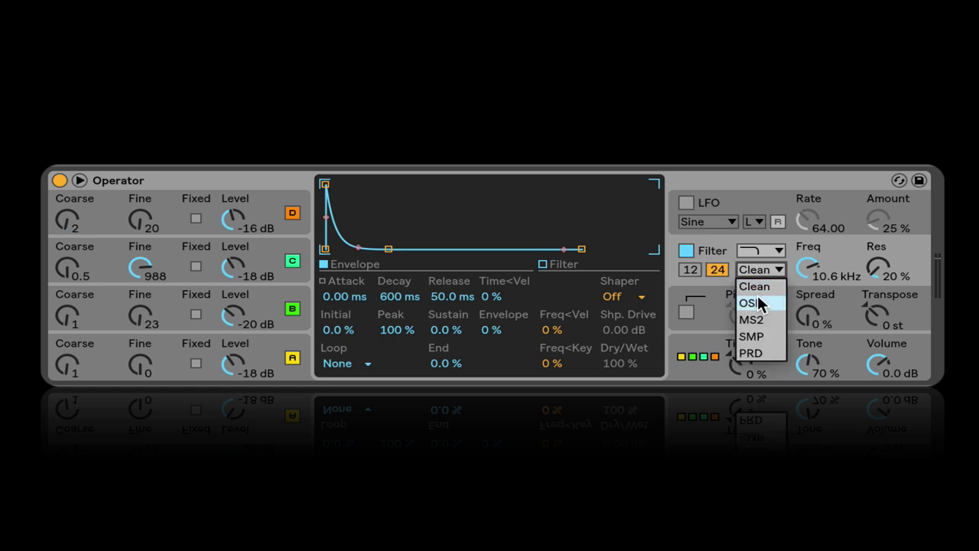
pyautogui.click(754, 303)
pyautogui.moveTo(876, 269); pyautogui.dragTo(876, 255)
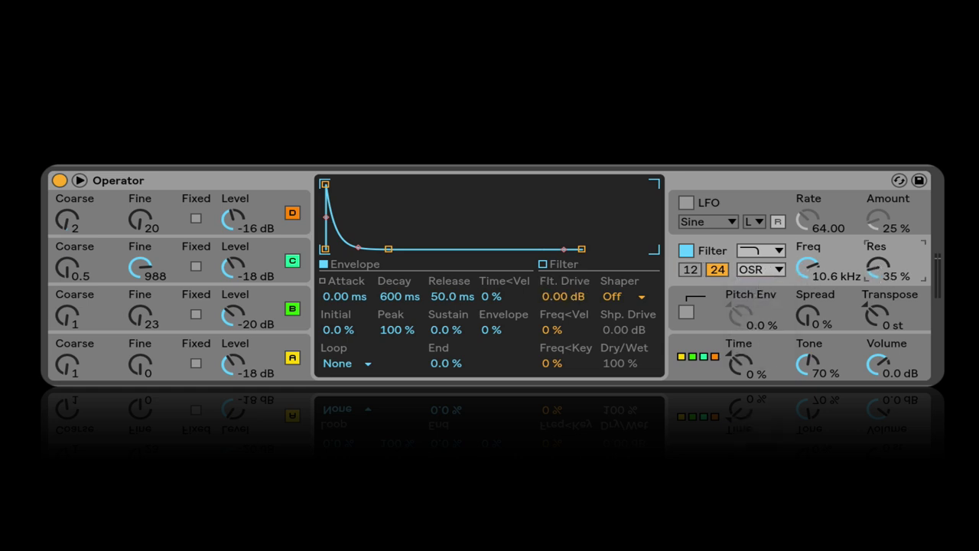
pyautogui.moveTo(877, 264); pyautogui.dragTo(877, 267)
pyautogui.moveTo(807, 267); pyautogui.dragTo(808, 296)
# Try the MS2 and SMP filter circuits while lowering the frequency to 4.54 kHz
pyautogui.click(776, 270)
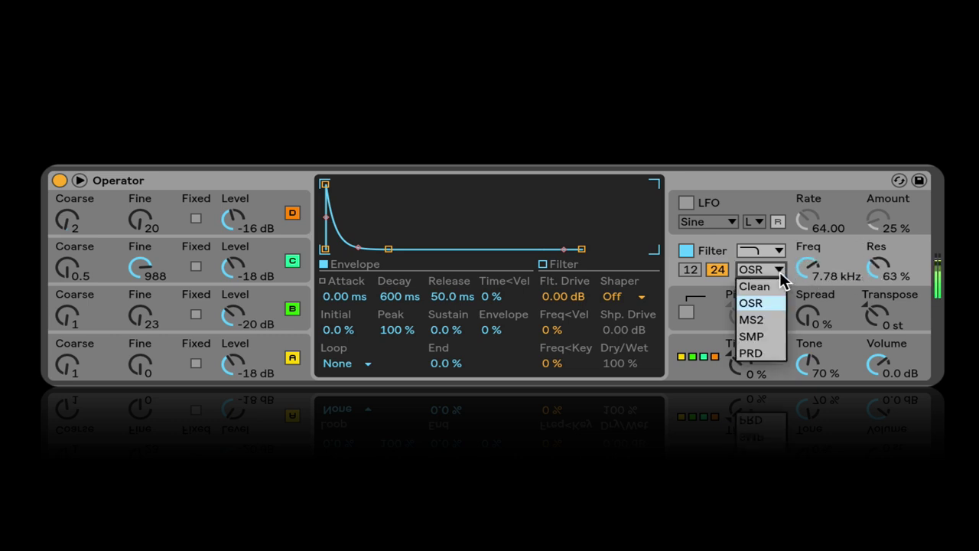
pyautogui.click(757, 319)
pyautogui.click(776, 269)
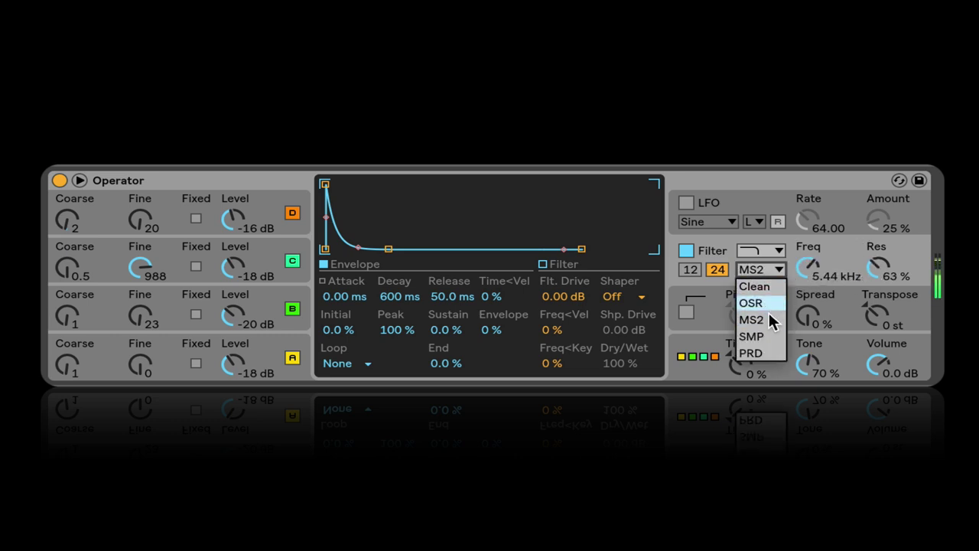
pyautogui.click(768, 335)
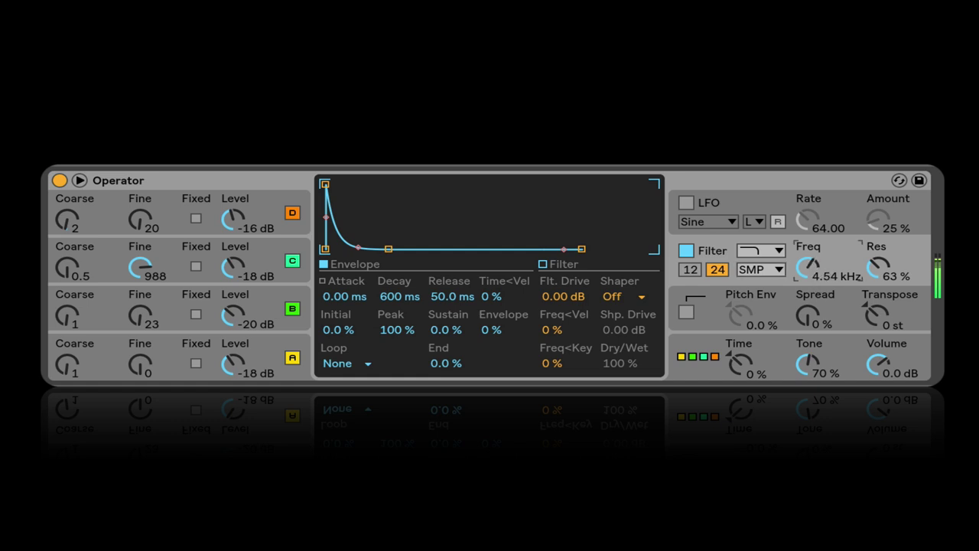
# Switch the filter circuit to PRD, raise the resonance to 104 % and sweep the frequency
pyautogui.click(776, 270)
pyautogui.click(757, 351)
pyautogui.click(878, 266)
pyautogui.moveTo(878, 266); pyautogui.dragTo(879, 237)
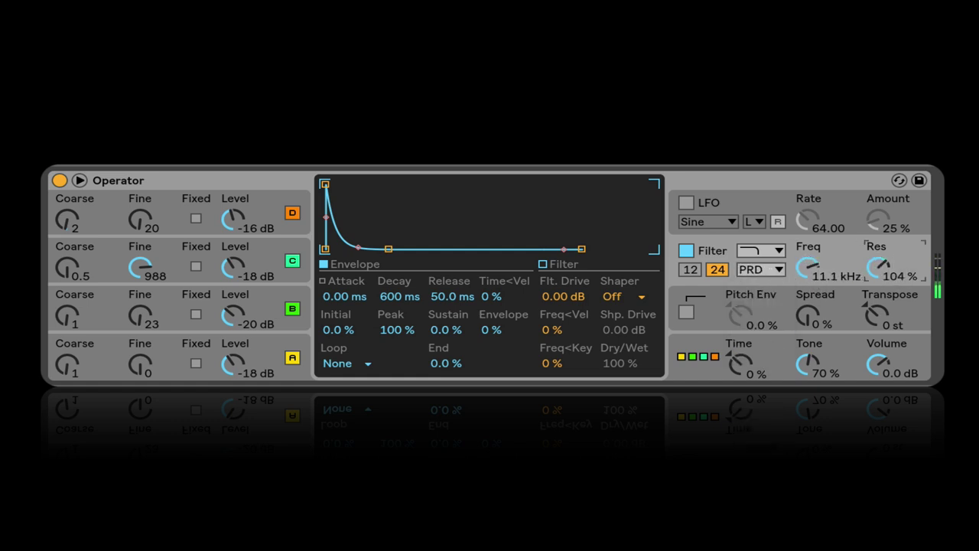
pyautogui.moveTo(807, 266)
pyautogui.mouseDown()
pyautogui.moveTo(807, 291)
pyautogui.moveTo(774, 269)
pyautogui.moveTo(807, 226)
pyautogui.moveTo(809, 264)
pyautogui.mouseUp()
# Return the filter circuit to Clean with the frequency at 384 Hz, keeping the low-pass type
pyautogui.click(776, 269)
pyautogui.click(772, 283)
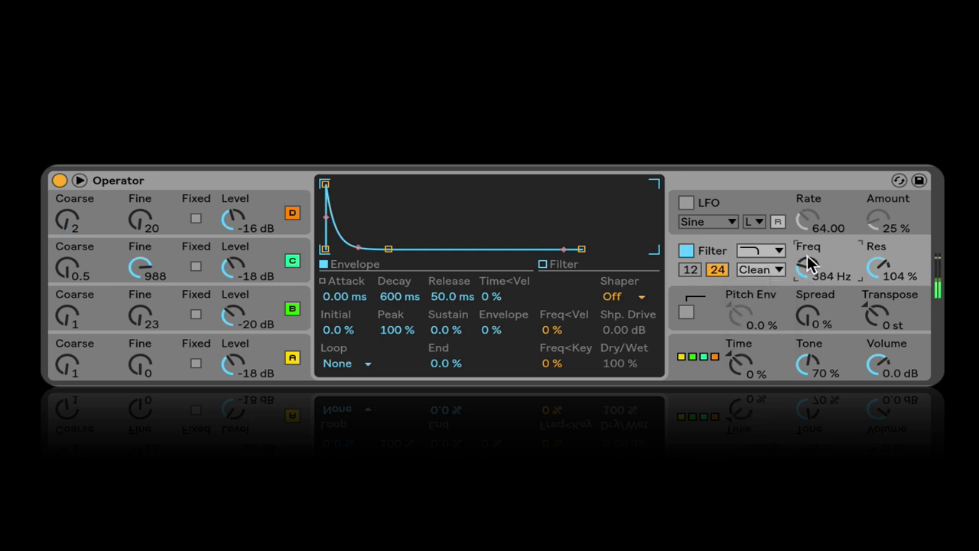
pyautogui.click(770, 254)
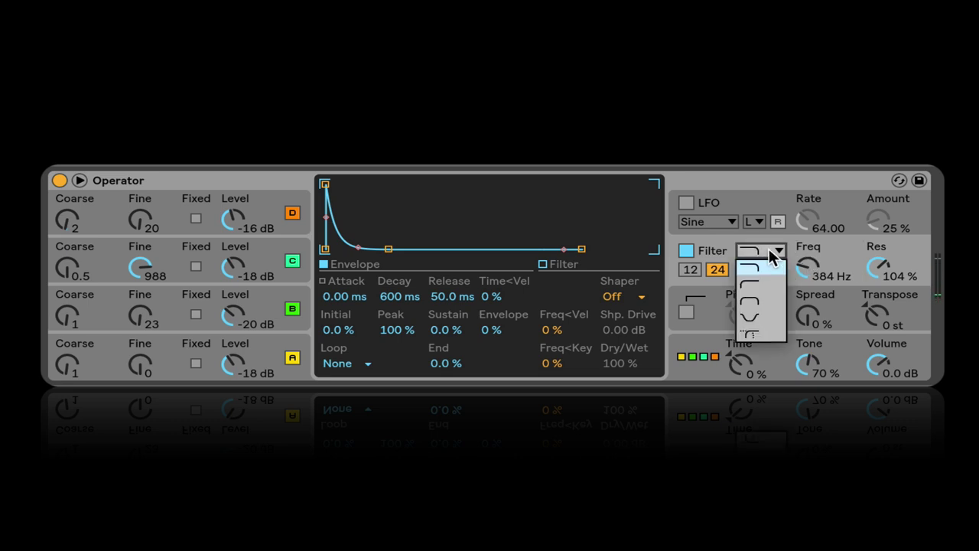
pyautogui.click(770, 259)
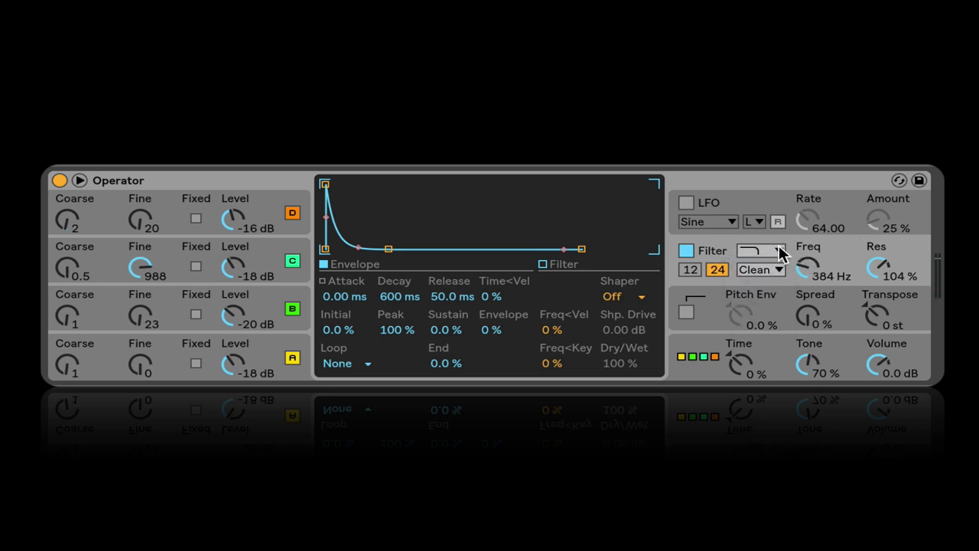
# Look through the oscillator and filter displays, finishing with oscillator A's envelope
pyautogui.click(271, 344)
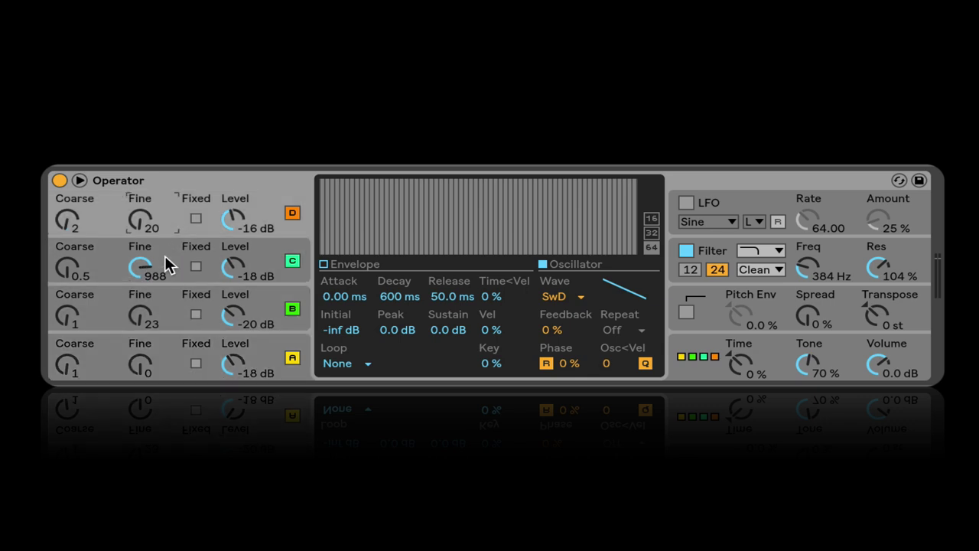
pyautogui.click(176, 222)
pyautogui.click(713, 253)
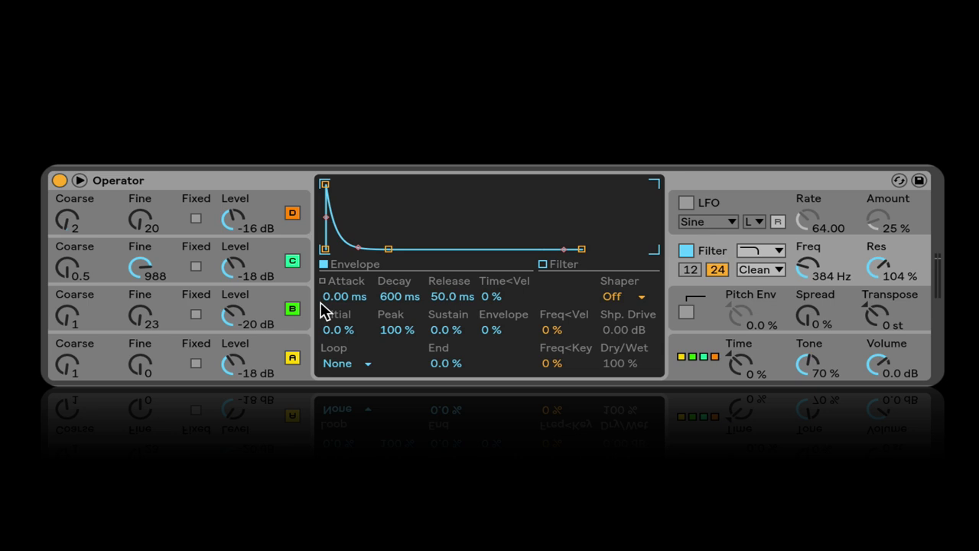
pyautogui.click(274, 344)
pyautogui.click(322, 264)
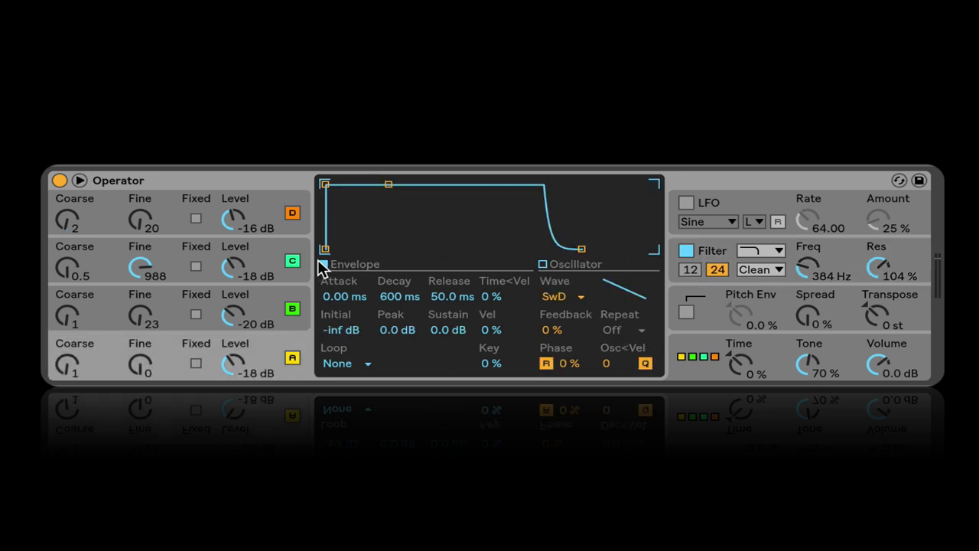
# Compare the filter's envelope with oscillator C's envelope and return to the filter's envelope
pyautogui.click(711, 252)
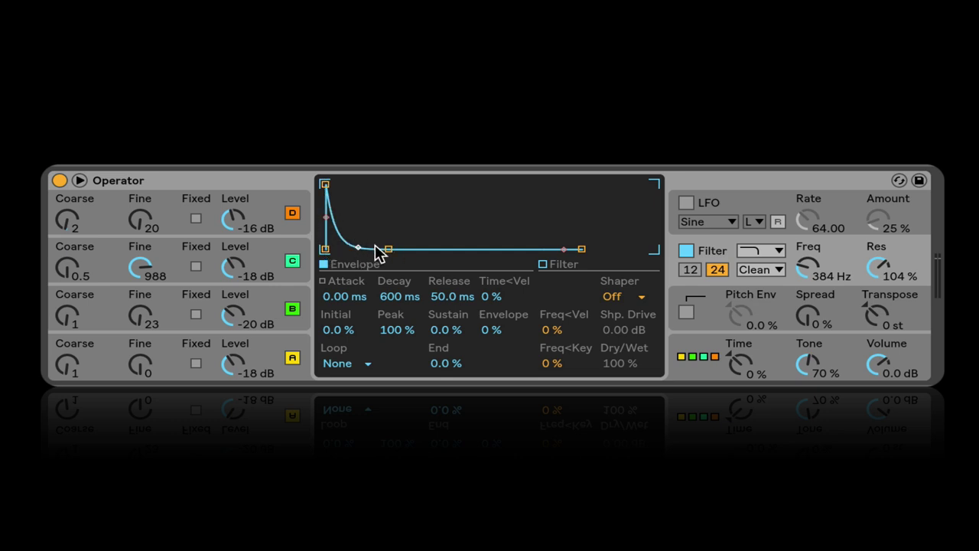
pyautogui.moveTo(448, 338)
pyautogui.mouseDown()
pyautogui.moveTo(447, 329)
pyautogui.moveTo(448, 338)
pyautogui.mouseUp()
pyautogui.click(268, 260)
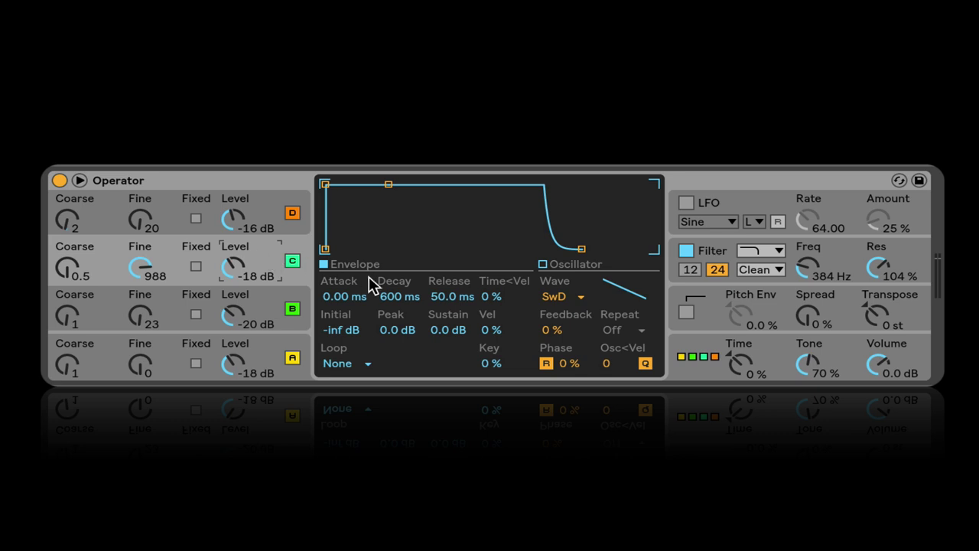
pyautogui.click(713, 249)
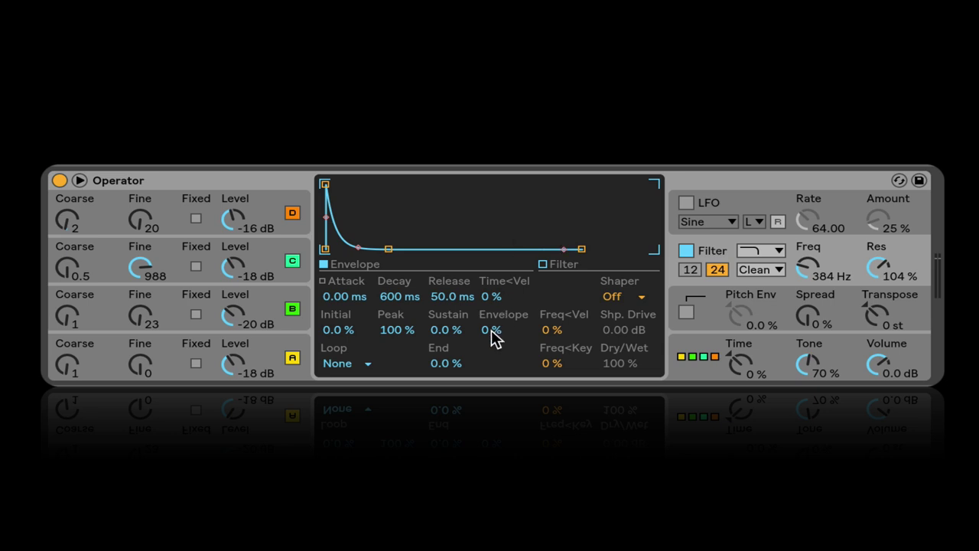
# Set the filter's envelope amount to 73 %, with its frequency at 255 Hz and its resonance at 14 %
pyautogui.moveTo(809, 270)
pyautogui.mouseDown()
pyautogui.moveTo(810, 256)
pyautogui.moveTo(810, 278)
pyautogui.mouseUp()
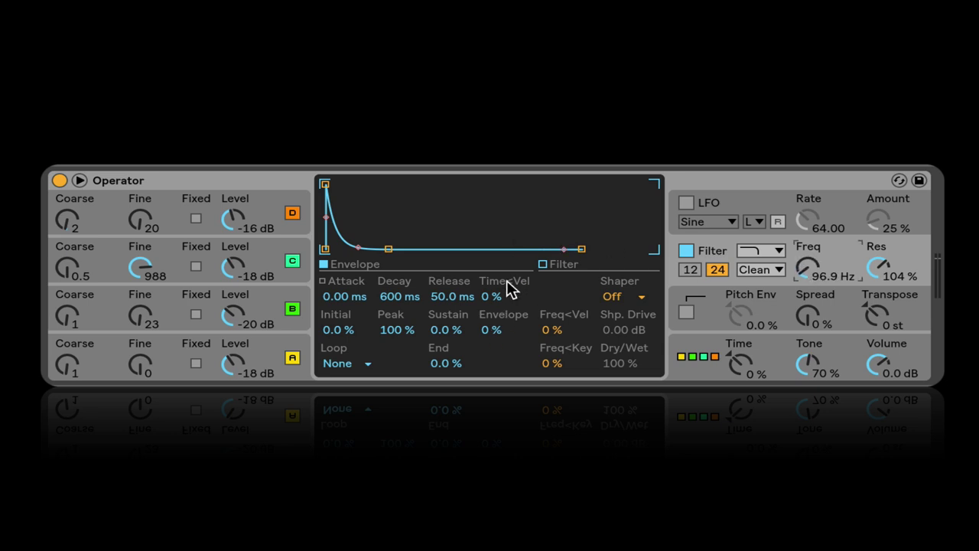
pyautogui.click(493, 328)
pyautogui.moveTo(492, 327)
pyautogui.mouseDown()
pyautogui.moveTo(493, 282)
pyautogui.moveTo(496, 330)
pyautogui.mouseUp()
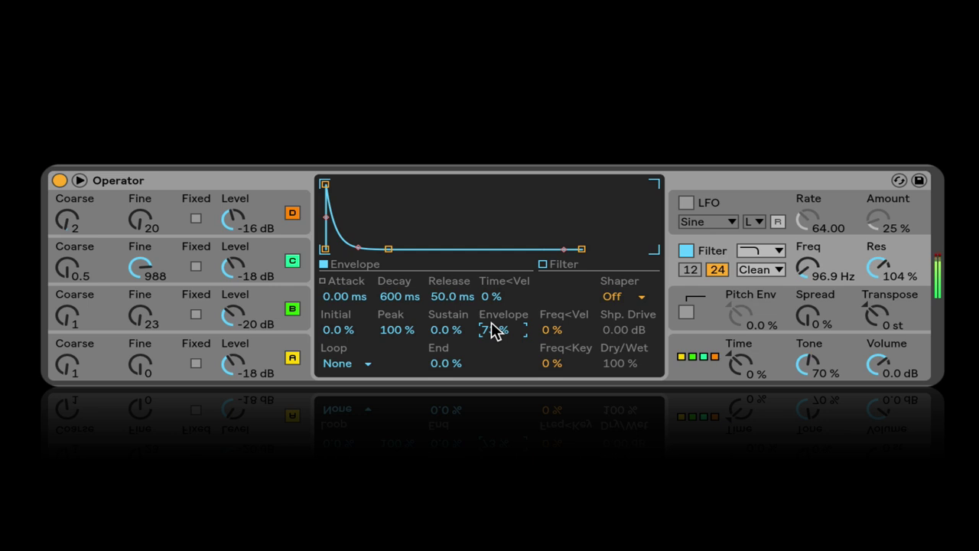
pyautogui.moveTo(828, 276)
pyautogui.mouseDown()
pyautogui.moveTo(828, 254)
pyautogui.moveTo(876, 280)
pyautogui.moveTo(813, 262)
pyautogui.moveTo(813, 277)
pyautogui.mouseUp()
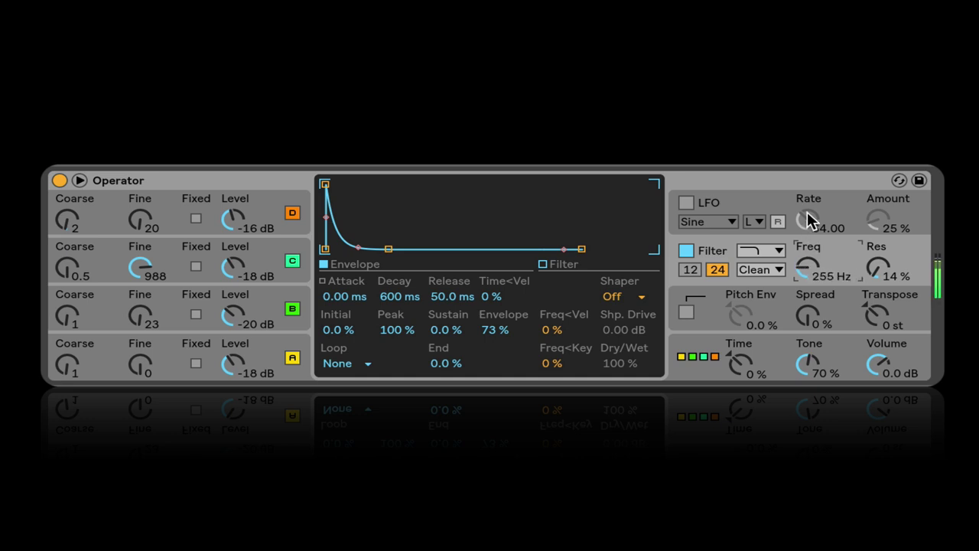
# Try the OSR filter circuit, settle on MS2, and raise the resonance to 57 % and the envelope amount to 84 %
pyautogui.click(760, 270)
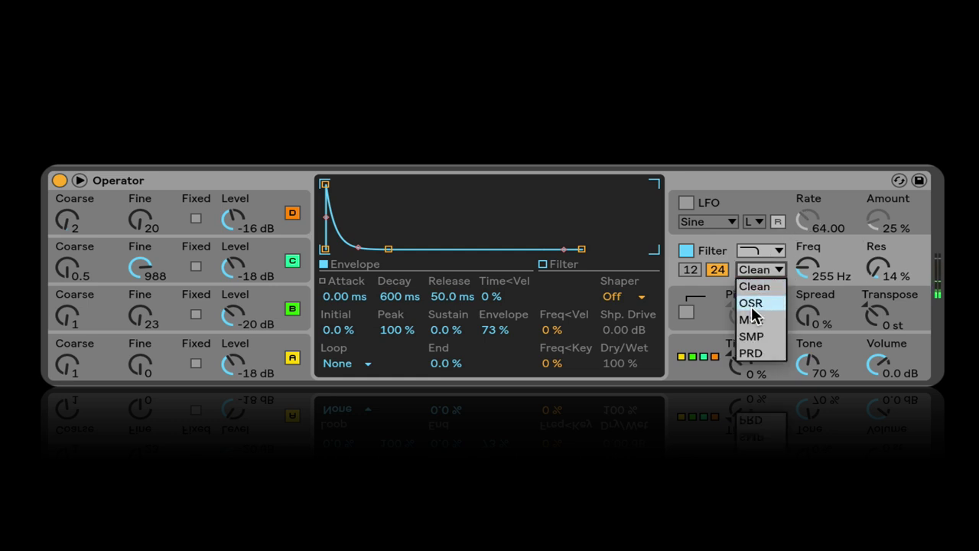
pyautogui.click(754, 303)
pyautogui.click(758, 270)
pyautogui.click(757, 317)
pyautogui.moveTo(896, 277); pyautogui.dragTo(895, 241)
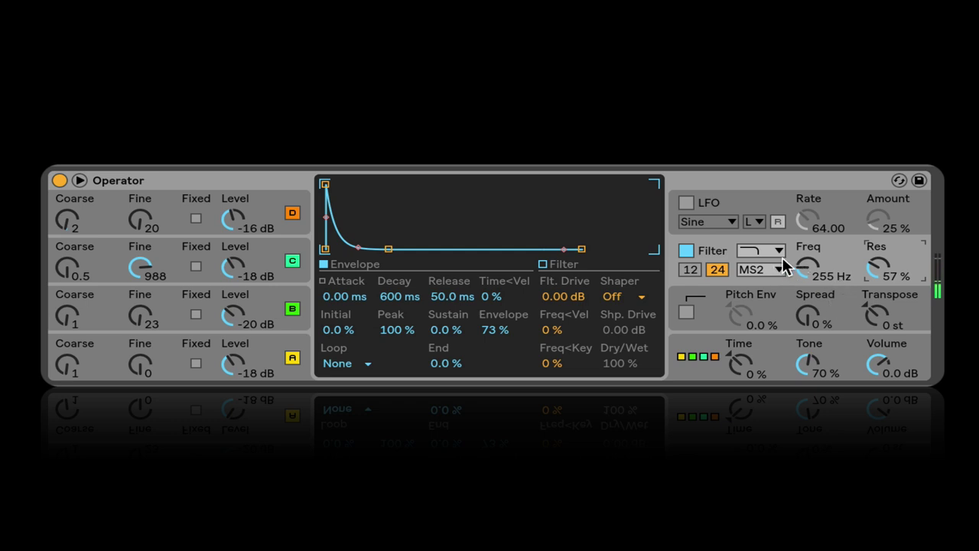
pyautogui.moveTo(490, 344); pyautogui.dragTo(491, 339)
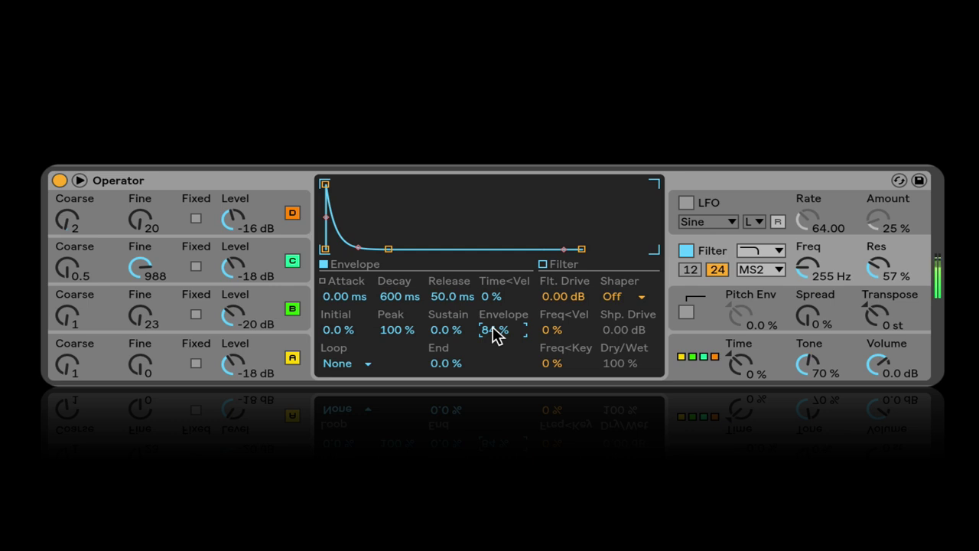
# Raise the filter drive to 10.9 dB and shift the filter curve to 332 Hz with 41 % resonance
pyautogui.click(564, 298)
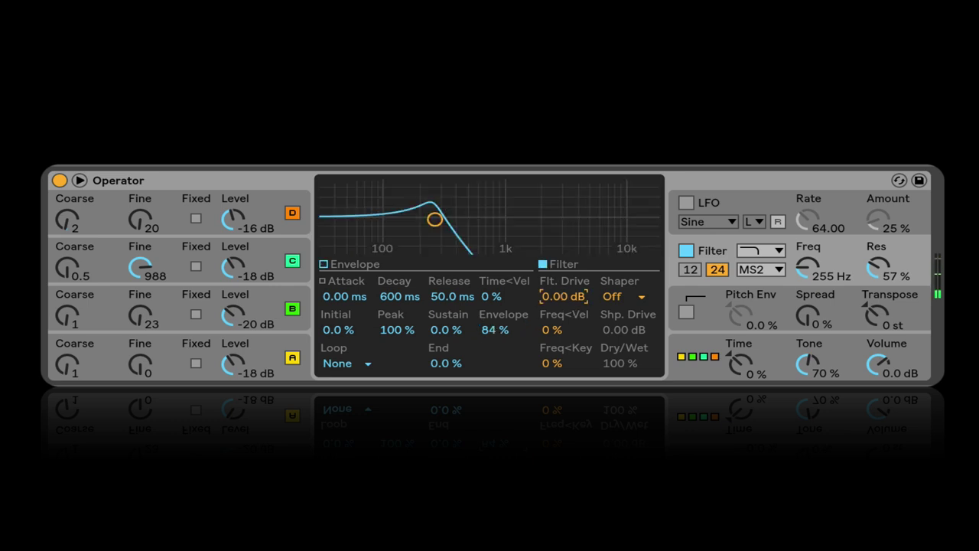
pyautogui.moveTo(565, 298)
pyautogui.mouseDown()
pyautogui.moveTo(565, 261)
pyautogui.moveTo(565, 297)
pyautogui.mouseUp()
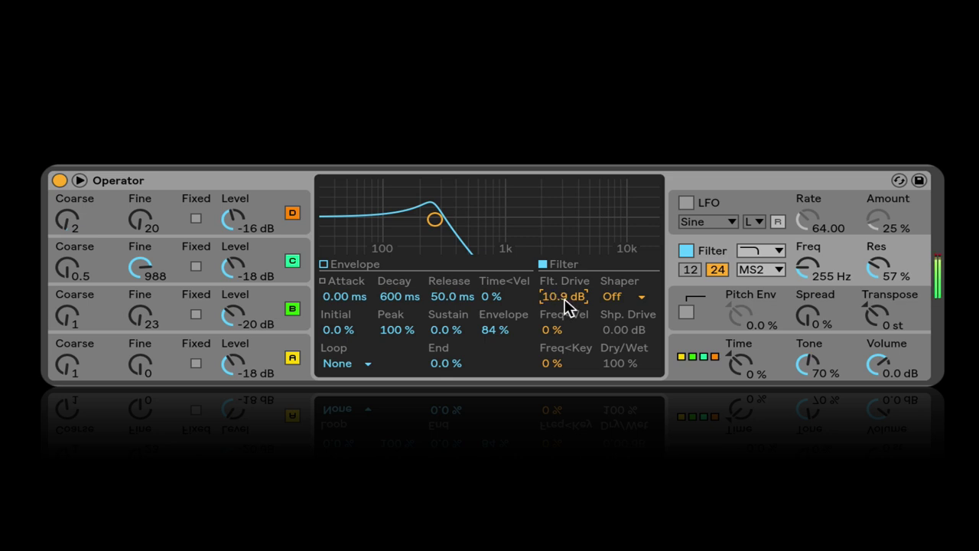
pyautogui.moveTo(440, 224)
pyautogui.mouseDown()
pyautogui.moveTo(535, 215)
pyautogui.moveTo(398, 225)
pyautogui.moveTo(449, 225)
pyautogui.mouseUp()
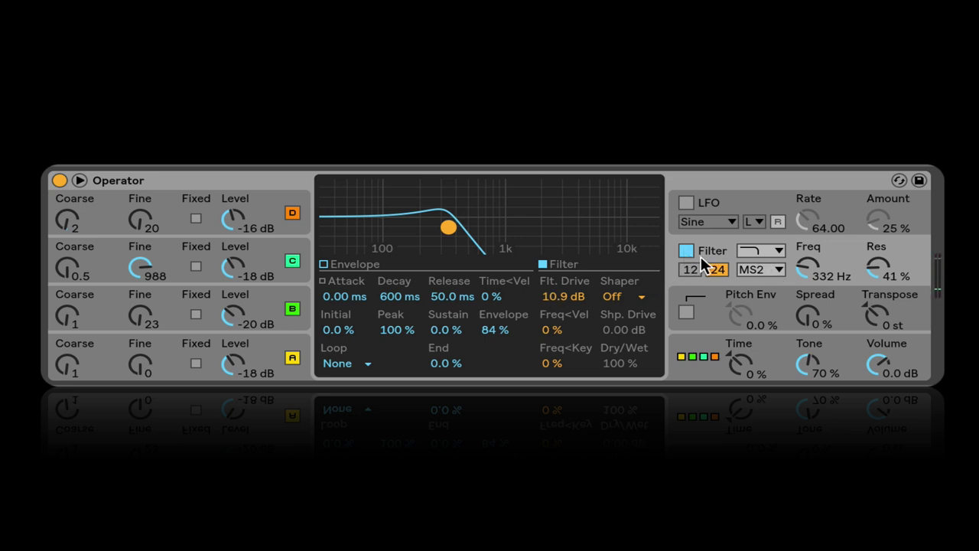
# Set the filter's shaper to Hard and raise the filter drive to 13.5 dB
pyautogui.click(612, 296)
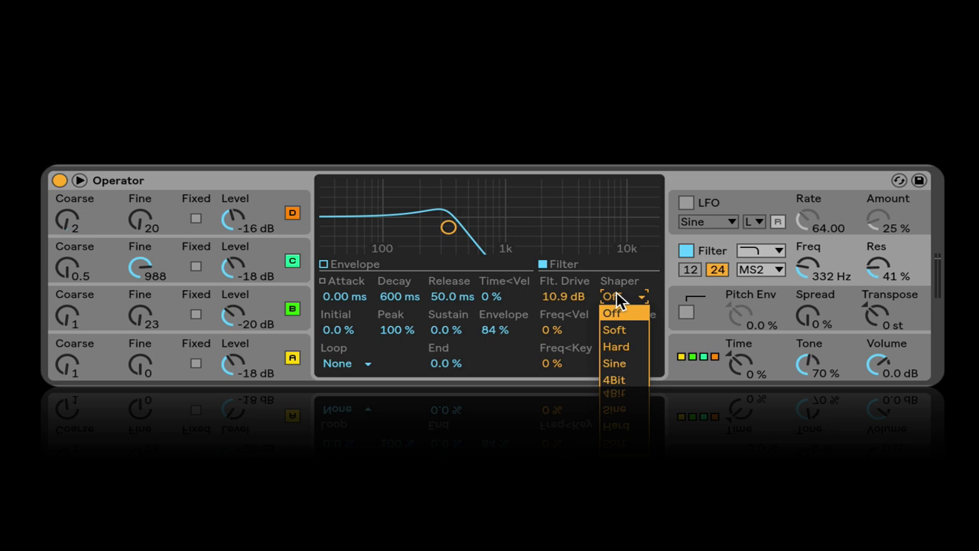
pyautogui.click(624, 341)
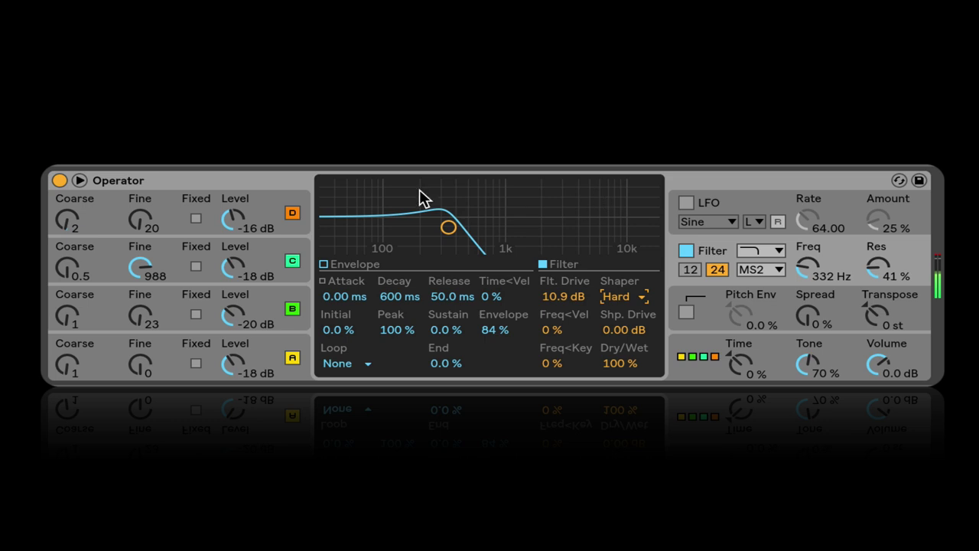
pyautogui.click(621, 295)
pyautogui.click(621, 293)
pyautogui.moveTo(564, 296)
pyautogui.mouseDown()
pyautogui.moveTo(563, 321)
pyautogui.moveTo(564, 298)
pyautogui.mouseUp()
# Switch the shaper to Sine, raise the filter drive to 15.6 dB and lower the overall volume to -5.7 dB
pyautogui.click(615, 297)
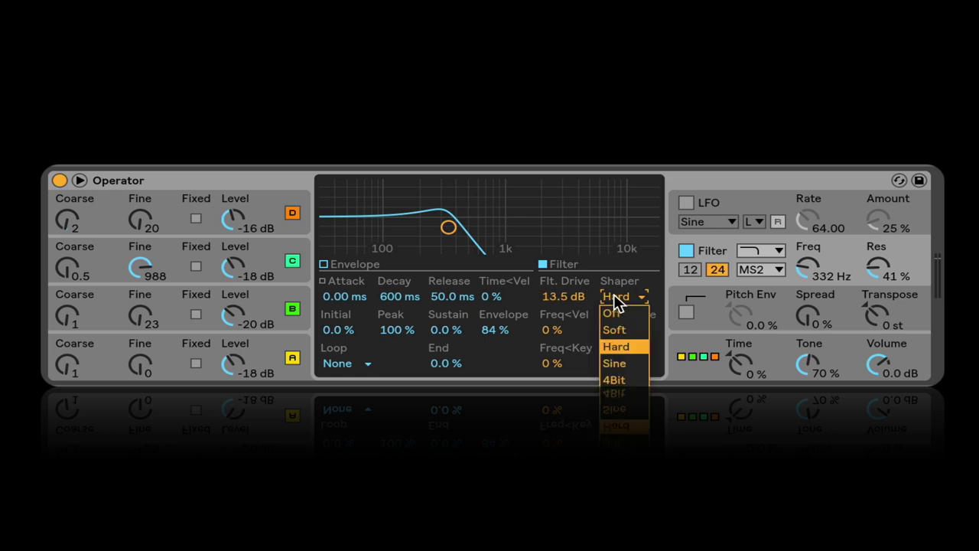
pyautogui.click(622, 359)
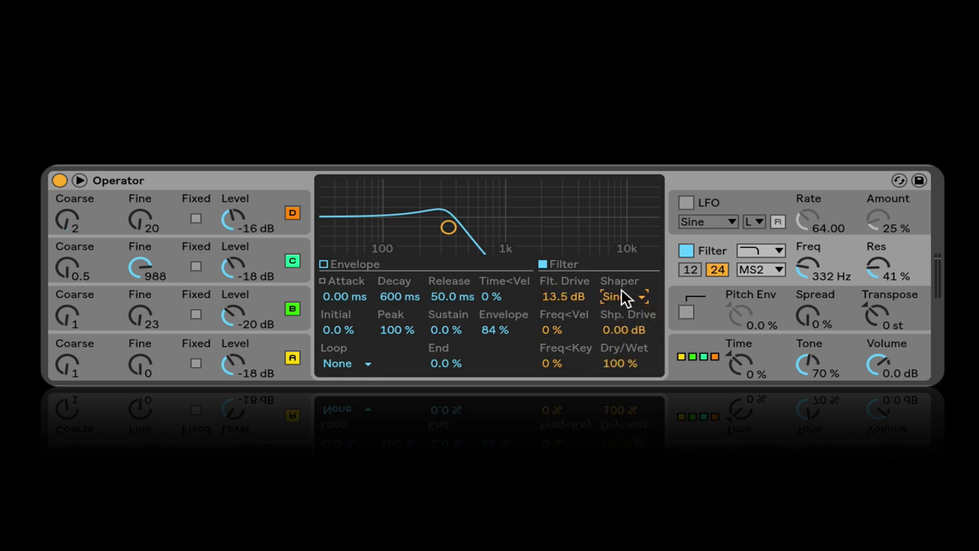
pyautogui.click(613, 296)
pyautogui.moveTo(571, 294)
pyautogui.mouseDown()
pyautogui.moveTo(566, 306)
pyautogui.moveTo(561, 290)
pyautogui.mouseUp()
pyautogui.moveTo(885, 361); pyautogui.dragTo(885, 371)
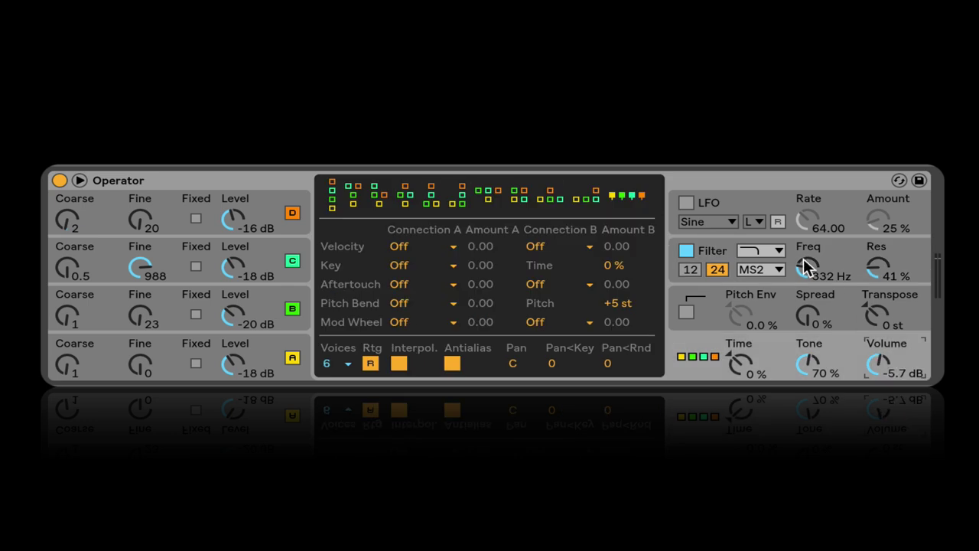
pyautogui.click(832, 260)
pyautogui.moveTo(564, 296); pyautogui.dragTo(564, 276)
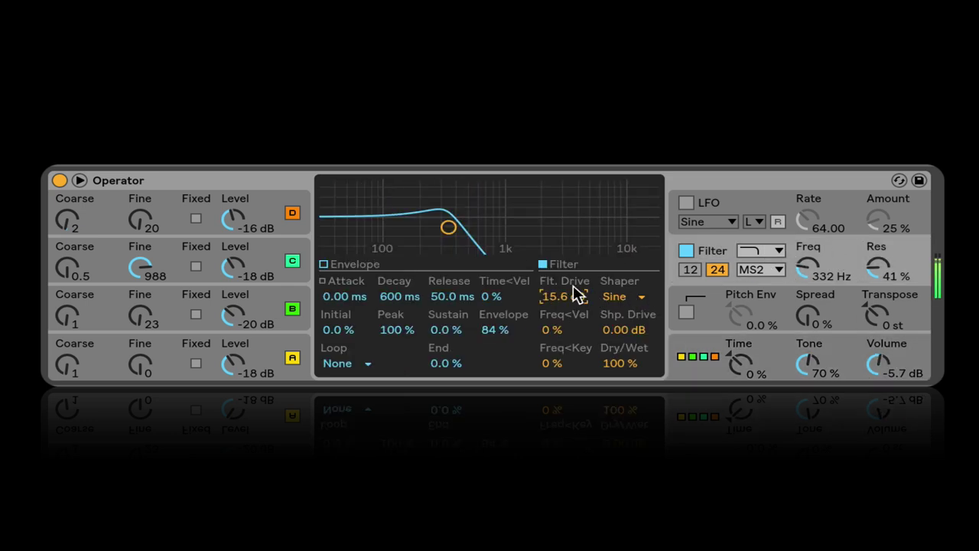
# Switch the shaper to 4Bit, raise the filter drive to 19.9 dB and open the filter frequency to 9.53 kHz
pyautogui.click(617, 296)
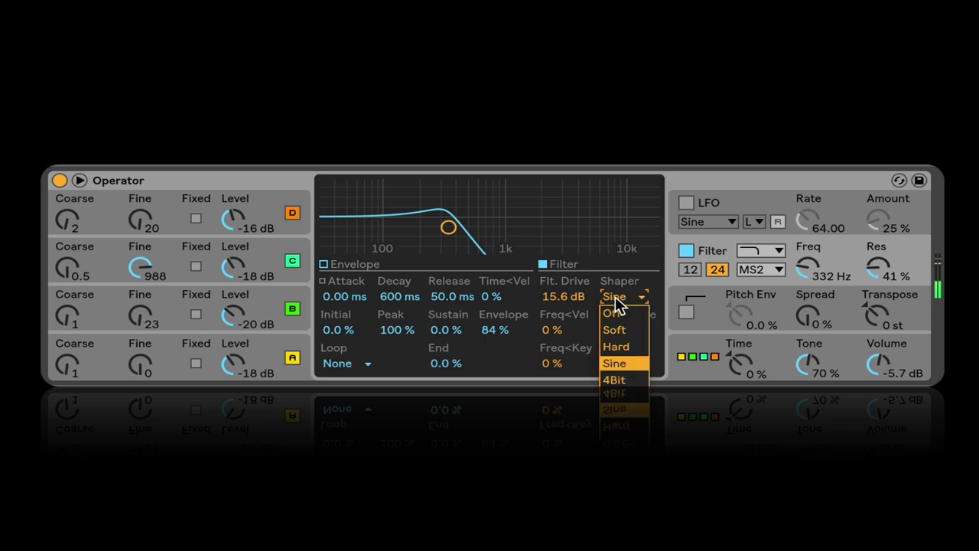
pyautogui.click(607, 379)
pyautogui.moveTo(558, 296); pyautogui.dragTo(558, 286)
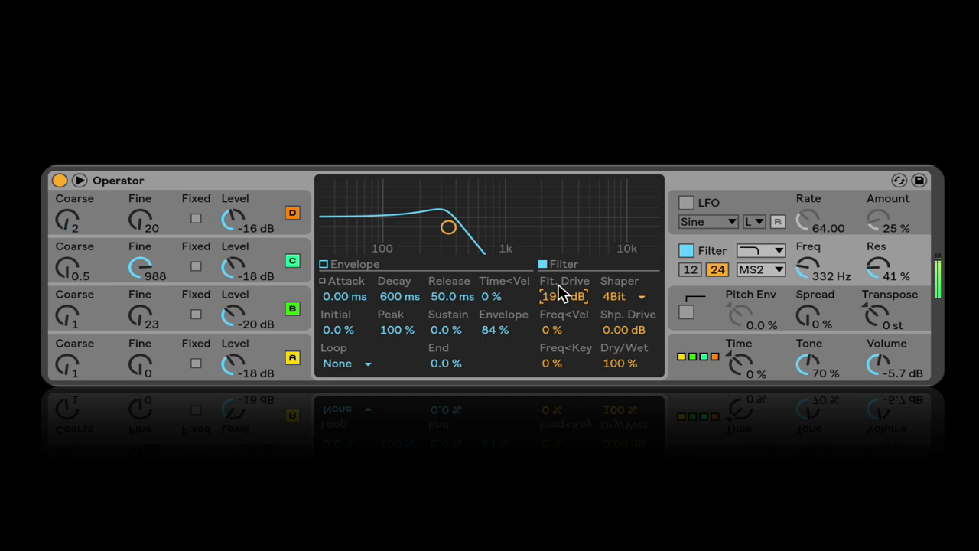
pyautogui.moveTo(805, 266); pyautogui.dragTo(806, 222)
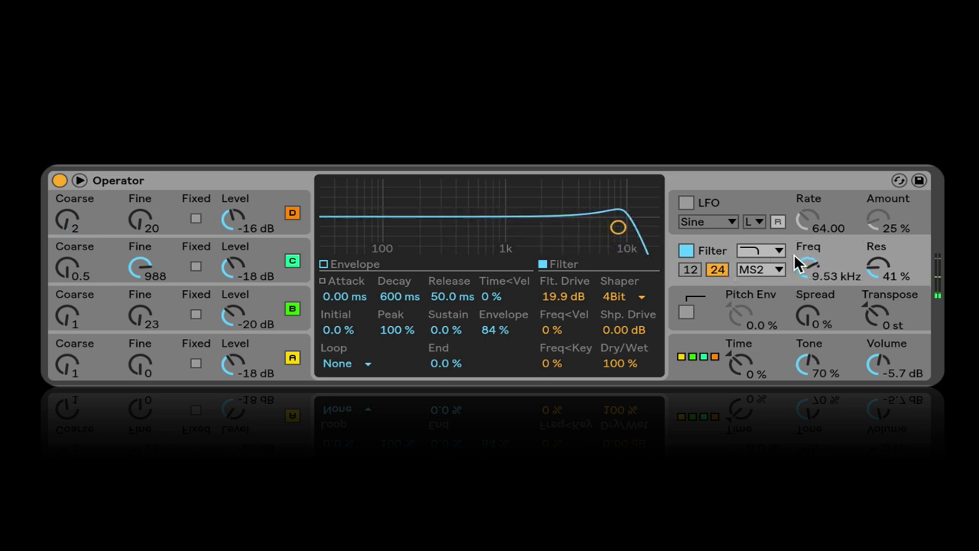
# Turn on the LFO and toggle its Dest. A targets until only oscillator A is modulated
pyautogui.click(776, 208)
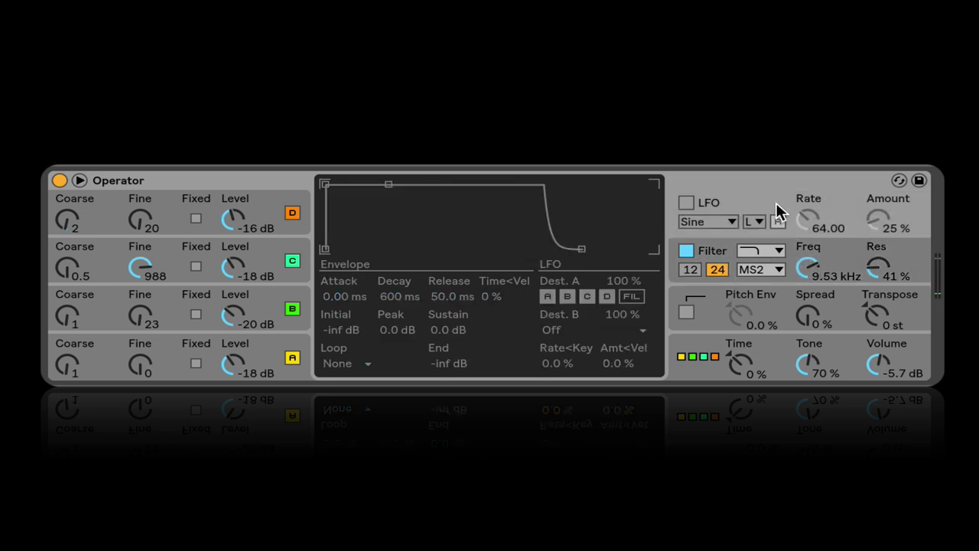
pyautogui.click(687, 204)
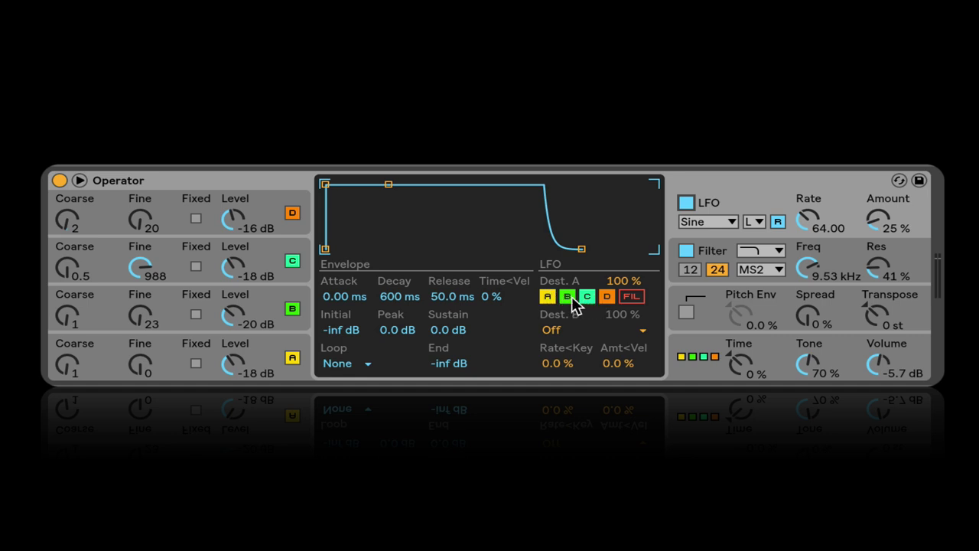
pyautogui.click(548, 297)
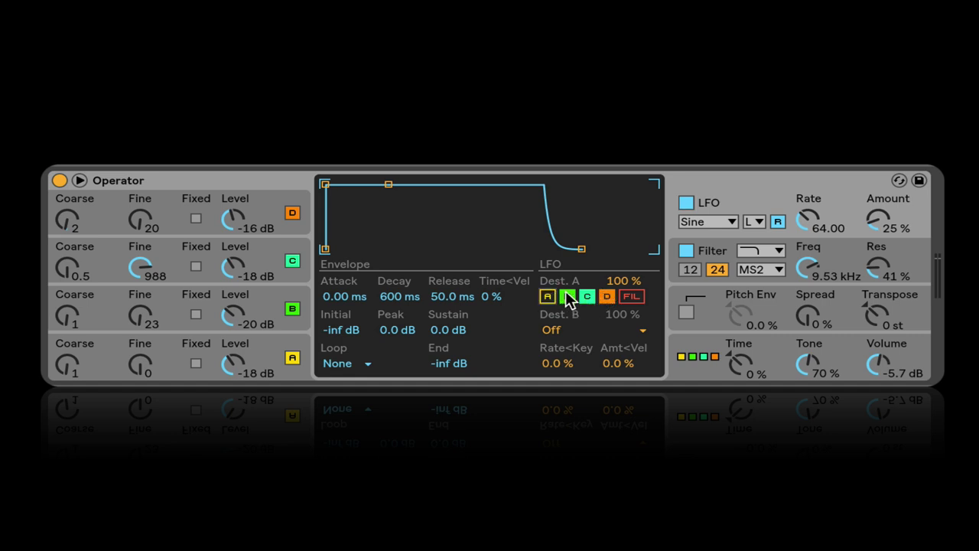
pyautogui.click(548, 297)
pyautogui.click(567, 297)
pyautogui.click(587, 297)
pyautogui.click(587, 297)
pyautogui.click(567, 297)
pyautogui.click(547, 296)
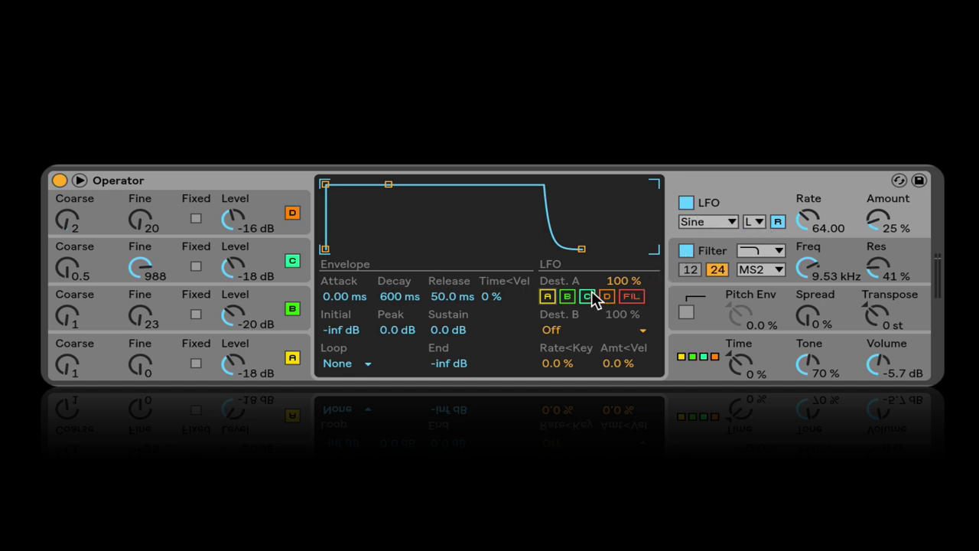
pyautogui.click(545, 297)
pyautogui.click(548, 296)
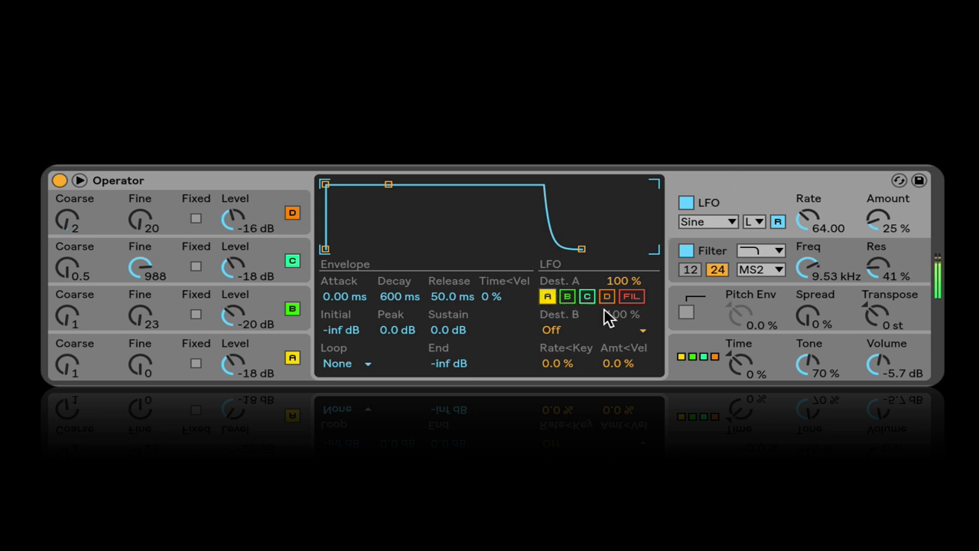
# Lower the filter frequency to 914 Hz, turn the shaper off and reduce the filter drive to 2.81 dB
pyautogui.moveTo(809, 269); pyautogui.dragTo(809, 306)
pyautogui.moveTo(809, 268); pyautogui.dragTo(810, 280)
pyautogui.click(647, 296)
pyautogui.click(641, 314)
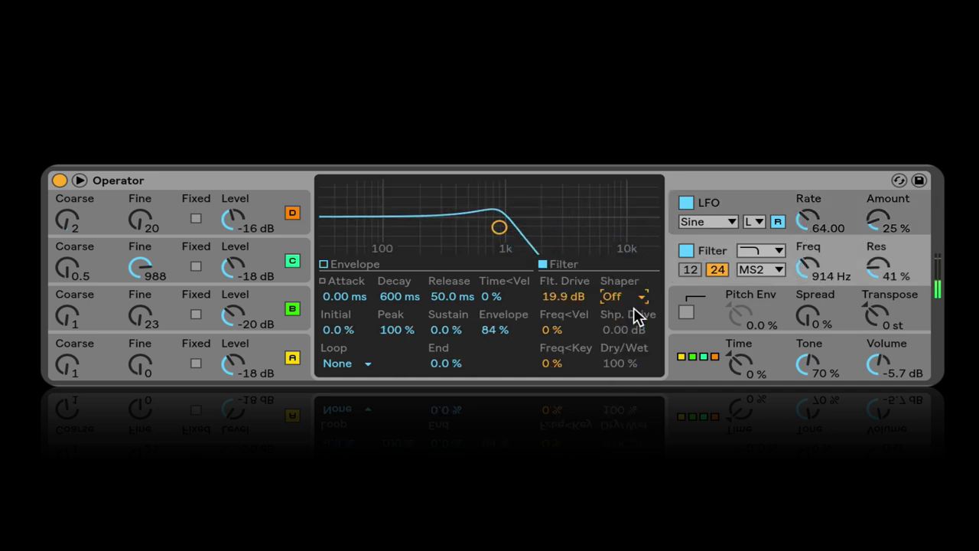
pyautogui.moveTo(563, 296); pyautogui.dragTo(563, 313)
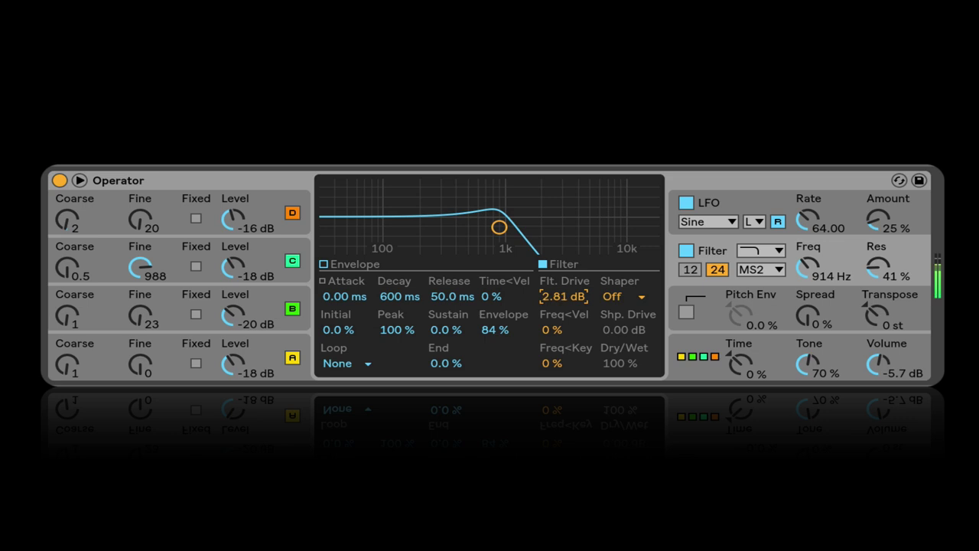
# Turn off oscillators B, C and D, and switch the LFO's retrigger off and back on
pyautogui.click(717, 210)
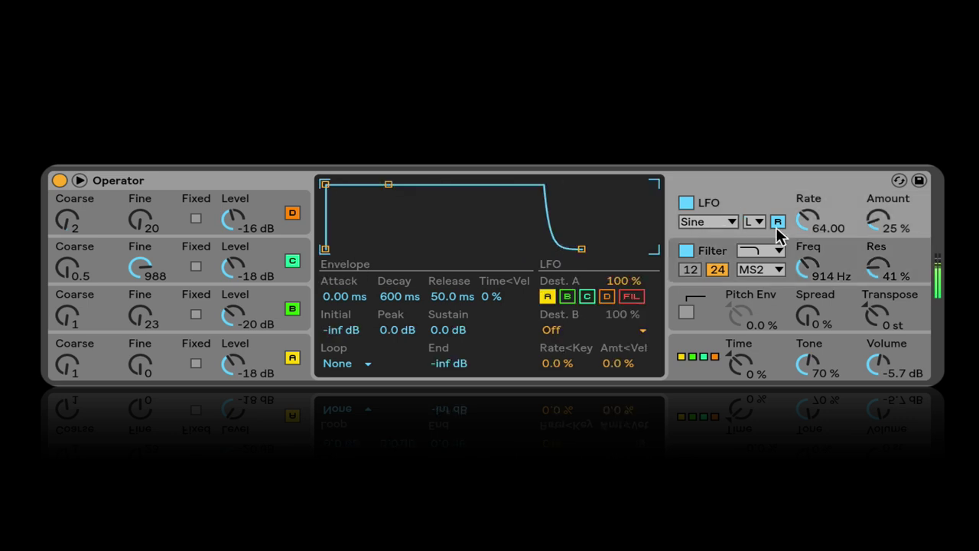
pyautogui.click(292, 309)
pyautogui.click(291, 261)
pyautogui.click(292, 212)
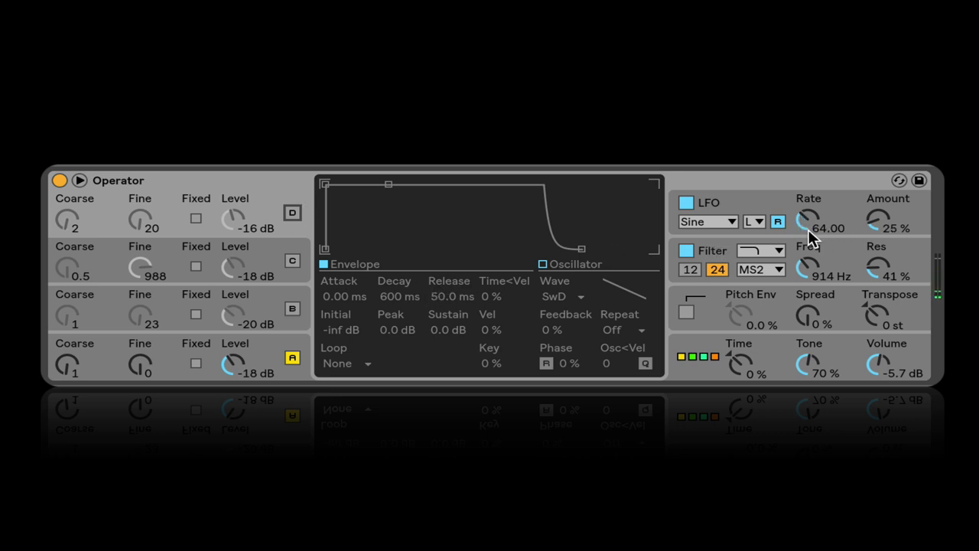
pyautogui.click(776, 222)
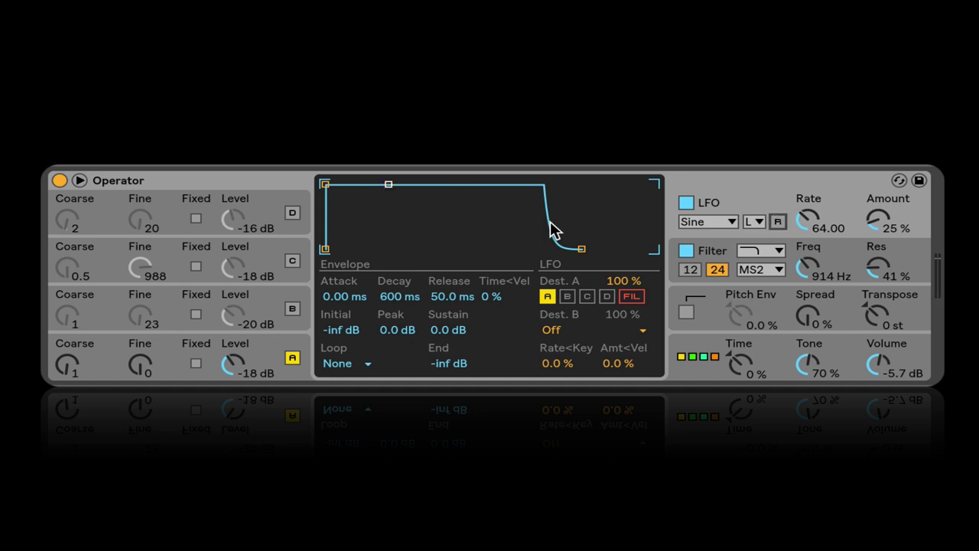
pyautogui.click(778, 222)
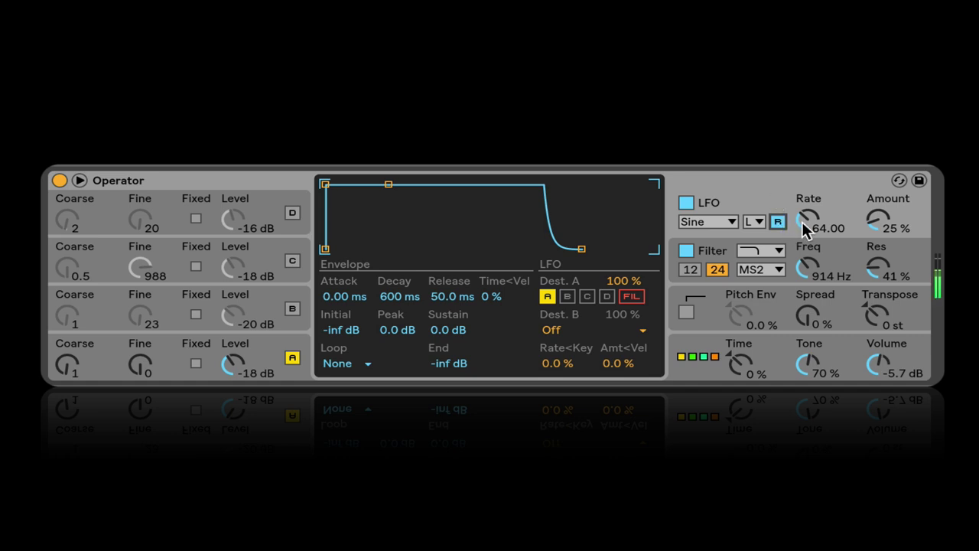
# Set the LFO rate to 100.79 and its amount to 19 %, and open the filter frequency to 6.34 kHz
pyautogui.moveTo(878, 220); pyautogui.dragTo(879, 268)
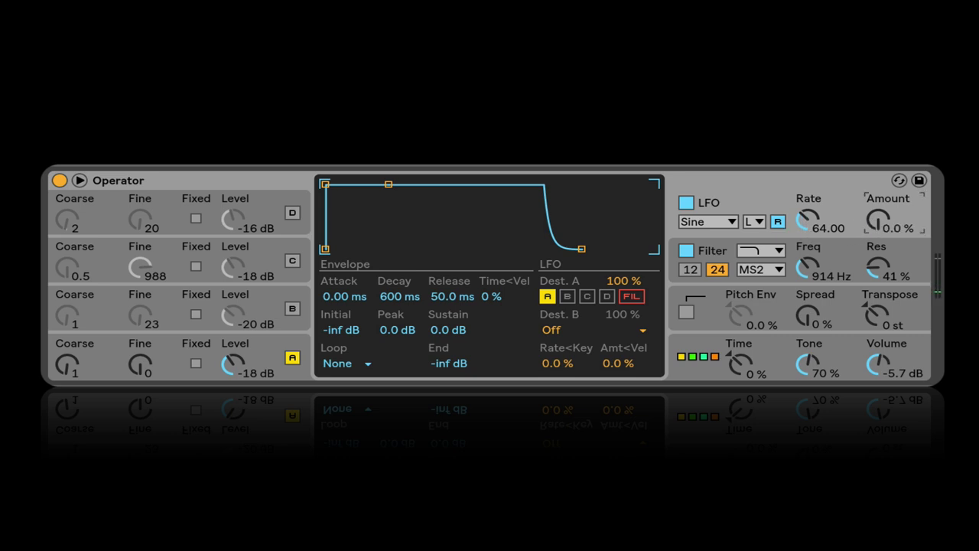
pyautogui.moveTo(809, 225); pyautogui.dragTo(809, 206)
pyautogui.moveTo(885, 219); pyautogui.dragTo(885, 147)
pyautogui.moveTo(830, 260); pyautogui.dragTo(830, 222)
pyautogui.moveTo(898, 219); pyautogui.dragTo(877, 231)
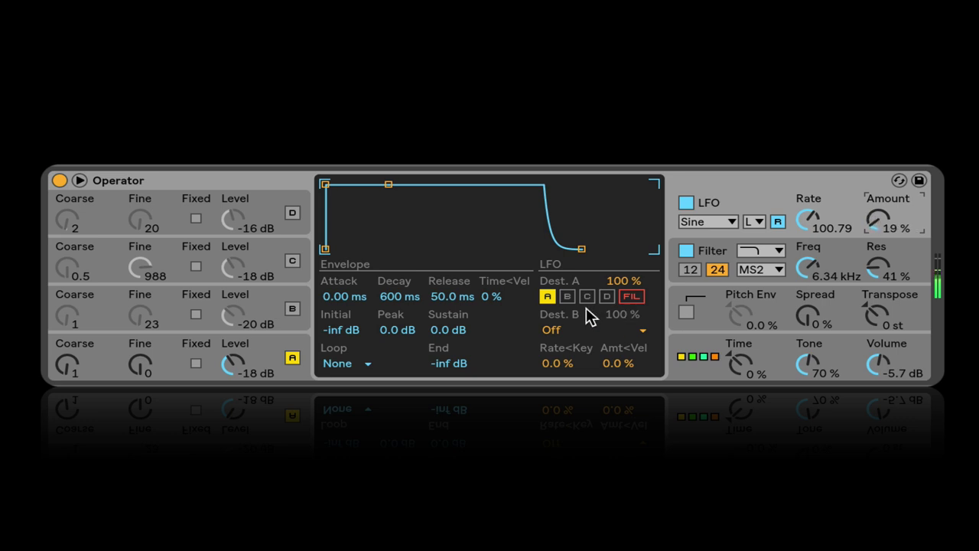
# Turn oscillators B, C and D back on and return to the LFO settings
pyautogui.click(299, 306)
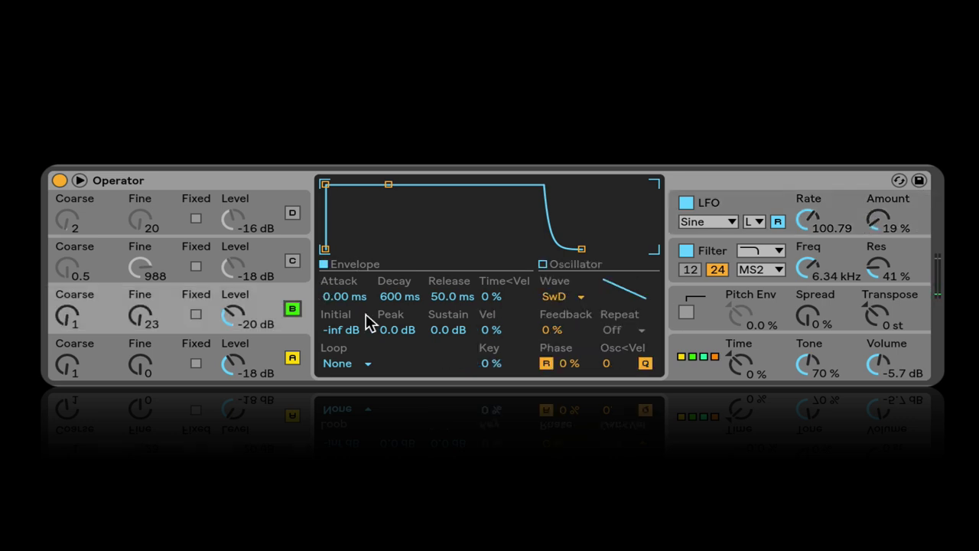
pyautogui.click(291, 262)
pyautogui.click(293, 214)
pyautogui.click(710, 203)
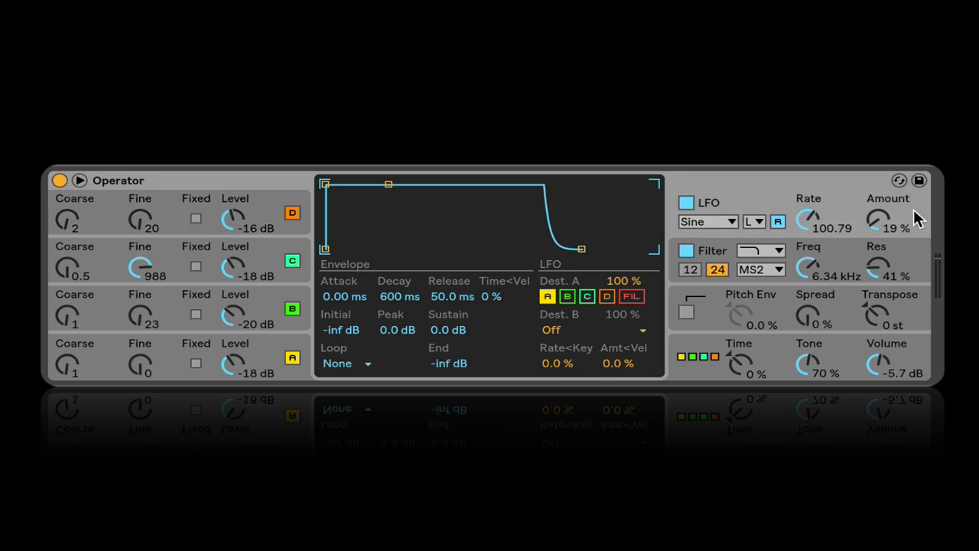
# Retarget the LFO from oscillator A to the filter, with the filter frequency at 1.87 kHz and the LFO amount at 9.4 %
pyautogui.moveTo(879, 219); pyautogui.dragTo(878, 235)
pyautogui.click(551, 296)
pyautogui.click(626, 298)
pyautogui.moveTo(814, 273); pyautogui.dragTo(813, 299)
pyautogui.moveTo(883, 220)
pyautogui.mouseDown()
pyautogui.moveTo(883, 182)
pyautogui.moveTo(883, 217)
pyautogui.mouseUp()
# Add oscillators B and D to the LFO's Dest. A targets and check the Dest. B options, leaving it Off
pyautogui.click(548, 297)
pyautogui.click(567, 298)
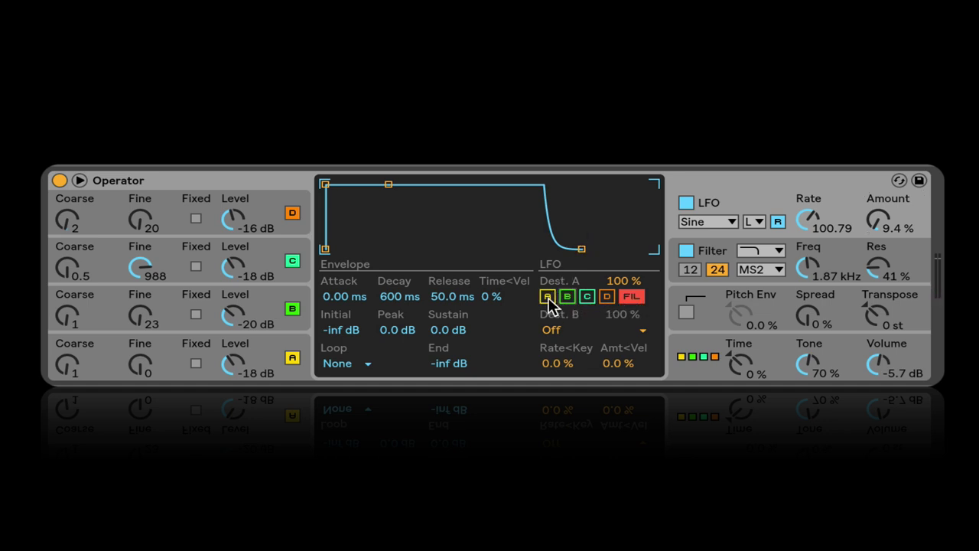
pyautogui.hotkey('ctrl', 'z')
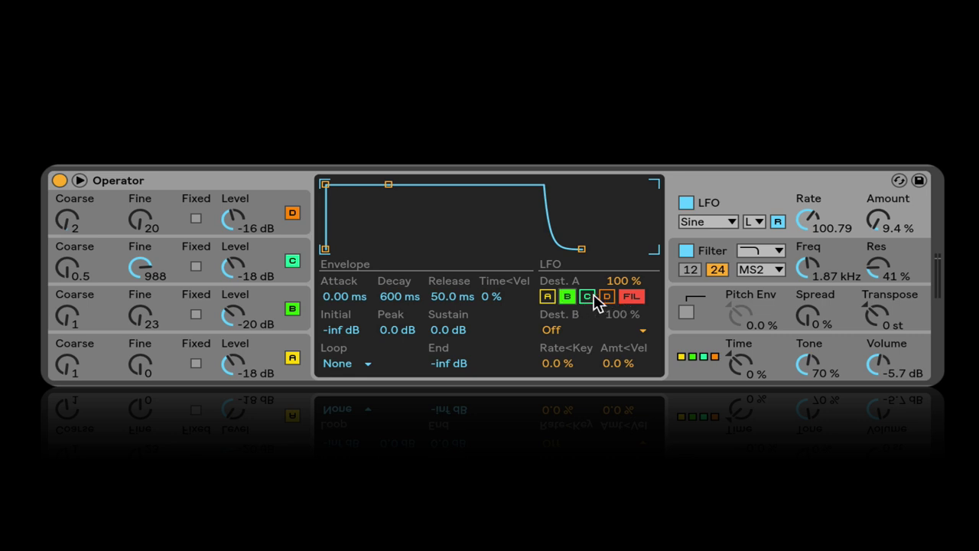
pyautogui.click(566, 328)
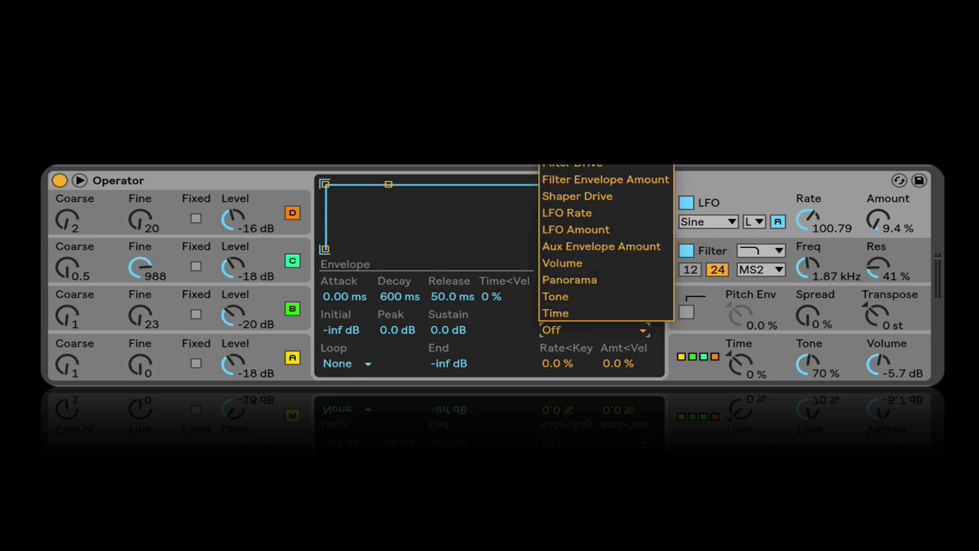
pyautogui.click(626, 328)
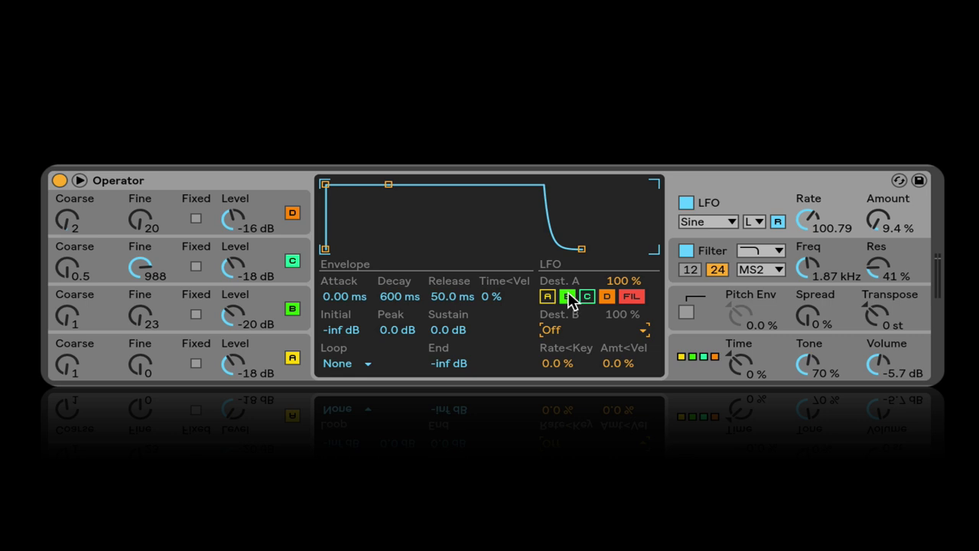
# Compare the displays of the LFO, filter and pitch envelope sections
pyautogui.click(724, 258)
pyautogui.click(724, 217)
pyautogui.click(715, 254)
pyautogui.click(716, 205)
pyautogui.click(712, 256)
pyautogui.click(716, 310)
pyautogui.click(715, 259)
pyautogui.click(723, 210)
pyautogui.click(710, 252)
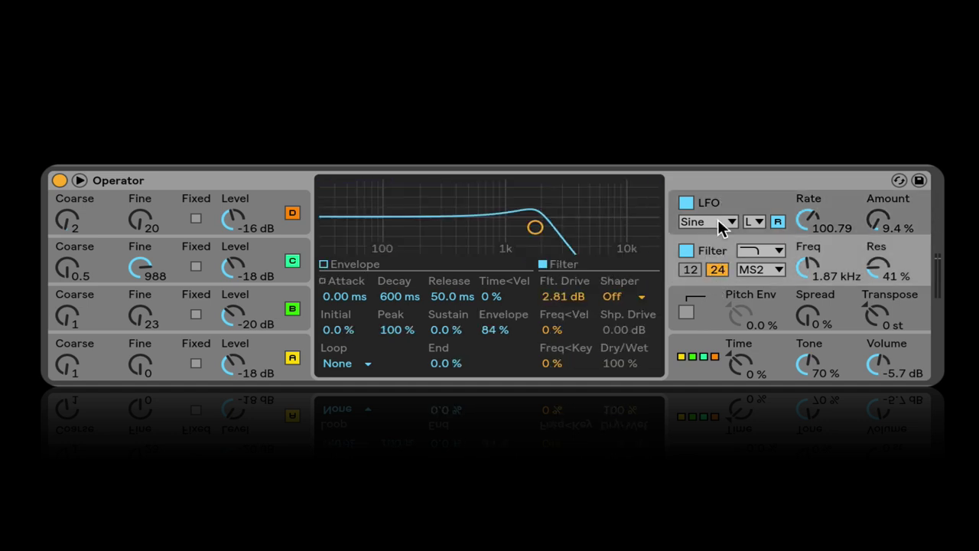
pyautogui.click(715, 306)
# Turn off the LFO, switch the filter off and back on, and turn on the pitch envelope
pyautogui.click(685, 251)
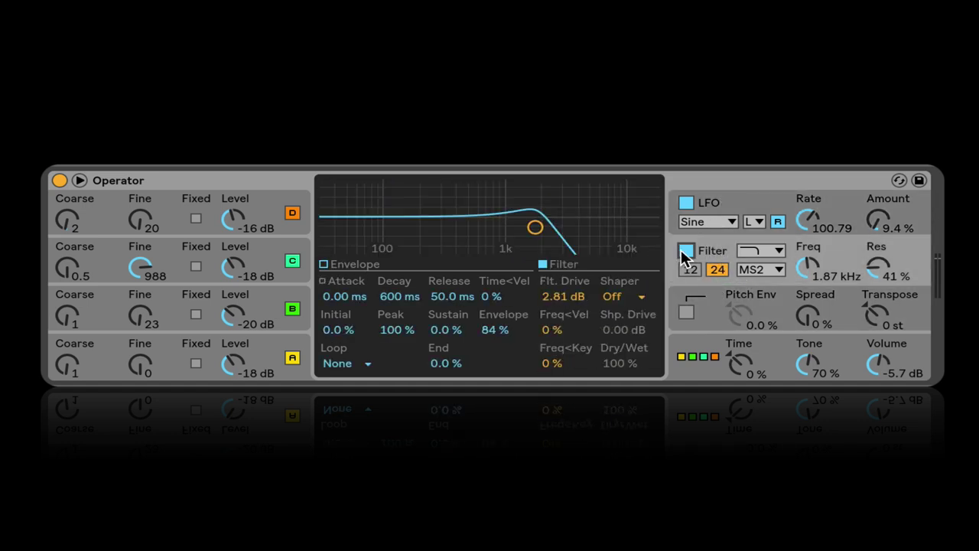
pyautogui.click(686, 204)
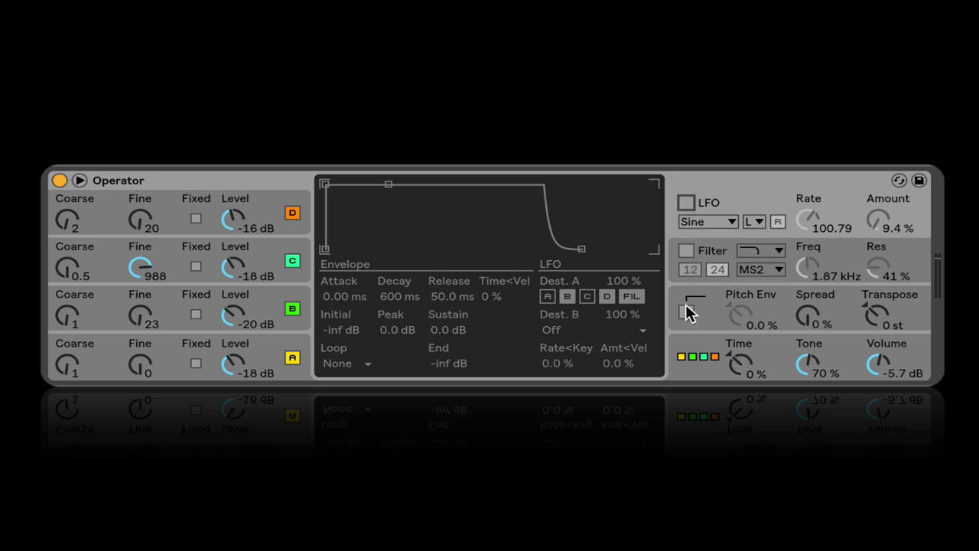
pyautogui.click(685, 251)
pyautogui.click(685, 252)
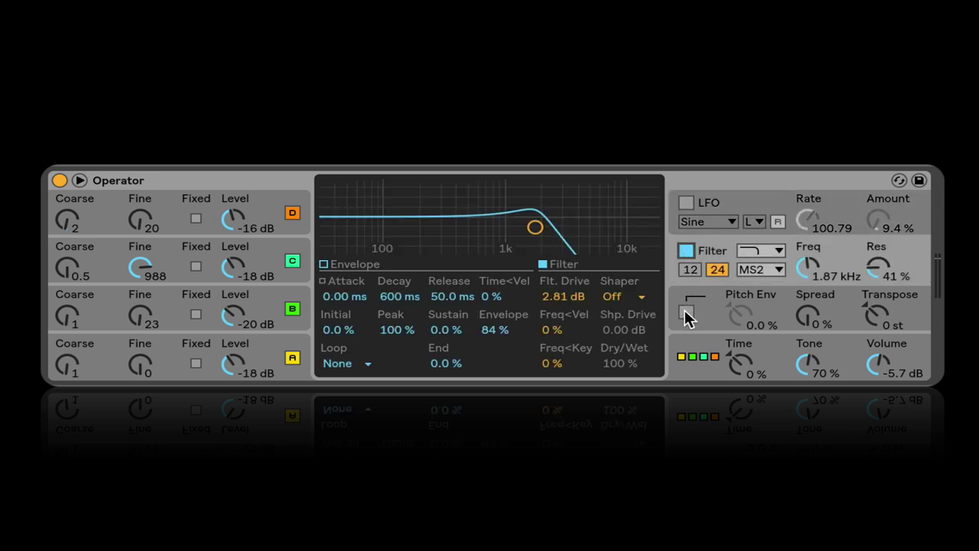
pyautogui.click(713, 316)
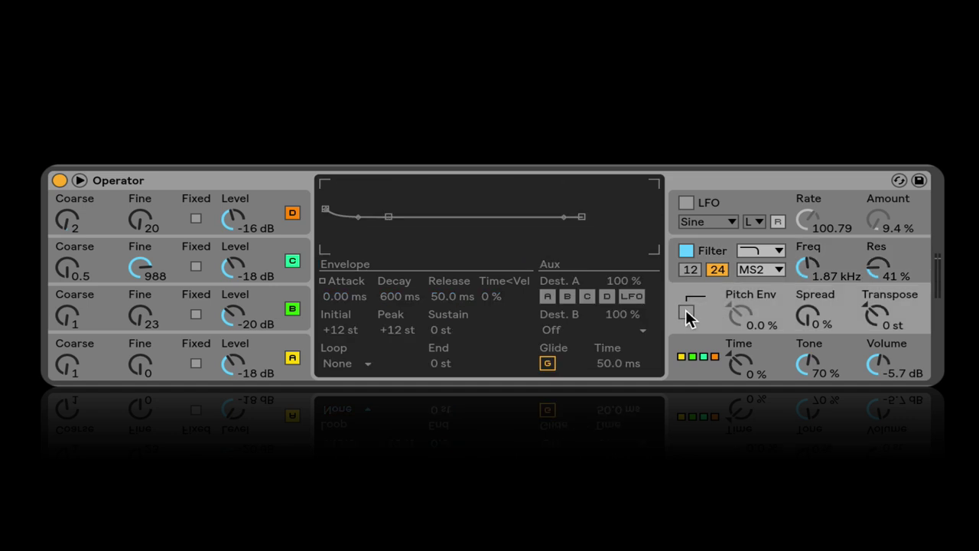
pyautogui.click(687, 313)
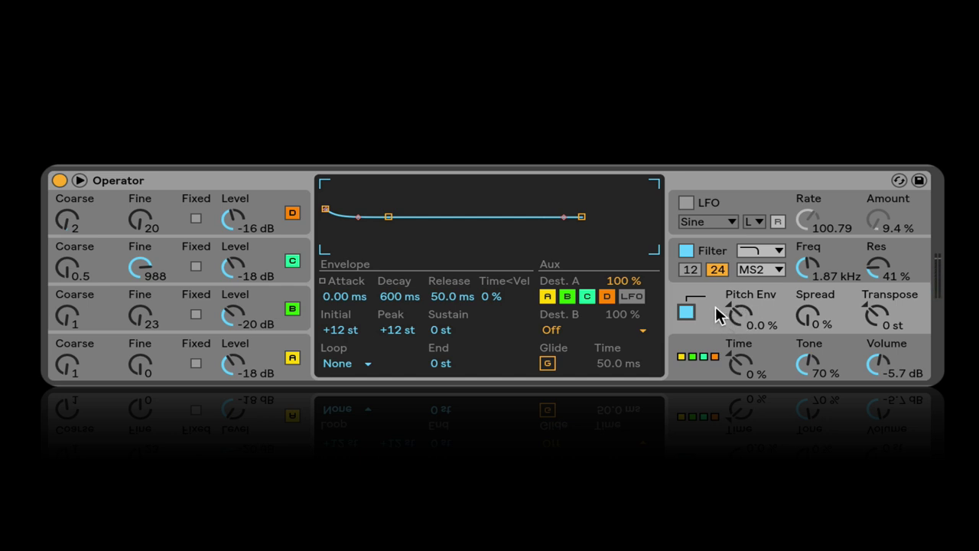
# Review the envelopes of the filter and of oscillators A, B, C and D
pyautogui.click(722, 244)
pyautogui.click(282, 349)
pyautogui.click(276, 299)
pyautogui.click(267, 258)
pyautogui.click(267, 212)
pyautogui.click(264, 341)
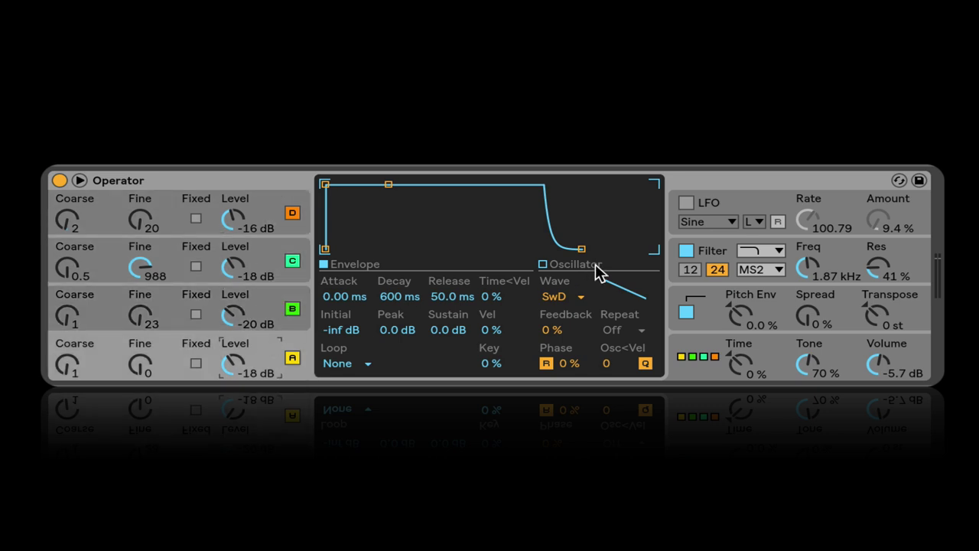
pyautogui.click(704, 251)
# Raise the Pitch Env amount to 100 % and the pitch envelope's peak to +48 st
pyautogui.click(688, 307)
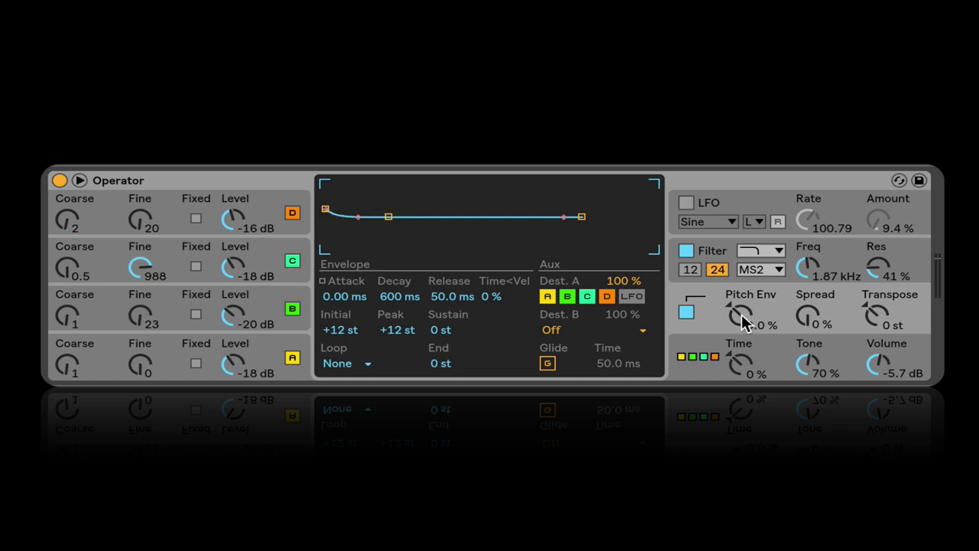
pyautogui.moveTo(740, 314); pyautogui.dragTo(740, 237)
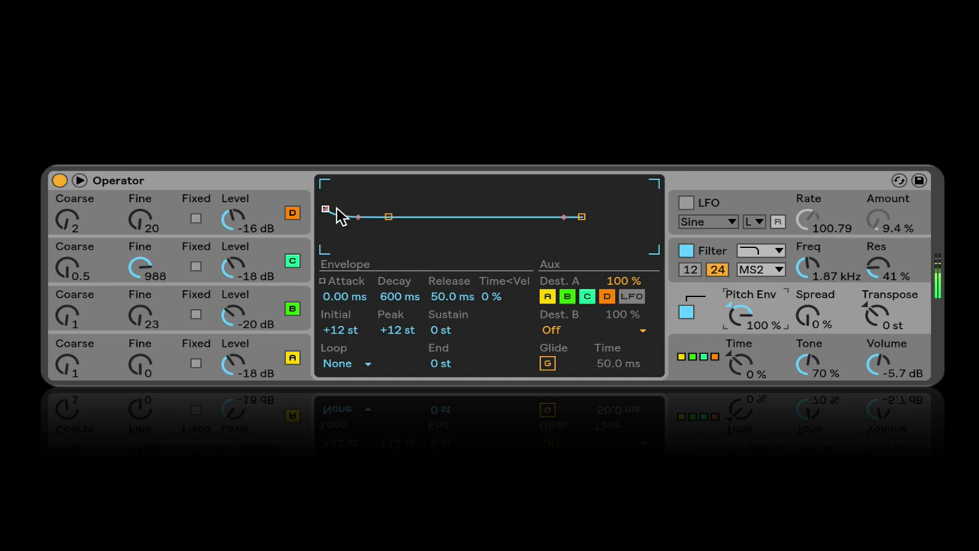
pyautogui.moveTo(325, 209); pyautogui.dragTo(326, 183)
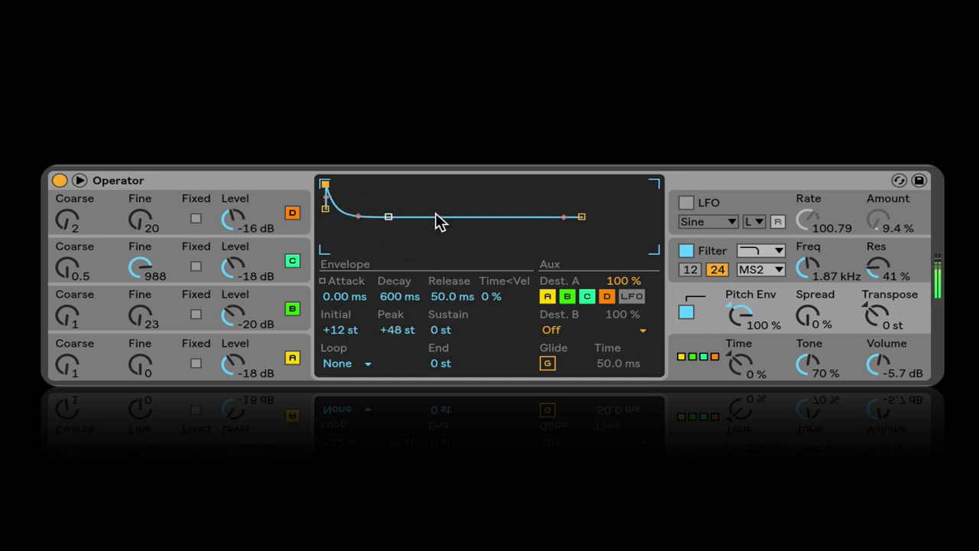
pyautogui.moveTo(749, 320); pyautogui.dragTo(745, 317)
pyautogui.moveTo(325, 183)
pyautogui.mouseDown()
pyautogui.moveTo(325, 253)
pyautogui.moveTo(325, 184)
pyautogui.mouseUp()
pyautogui.moveTo(744, 326)
pyautogui.mouseDown()
pyautogui.moveTo(741, 444)
pyautogui.moveTo(741, 320)
pyautogui.mouseUp()
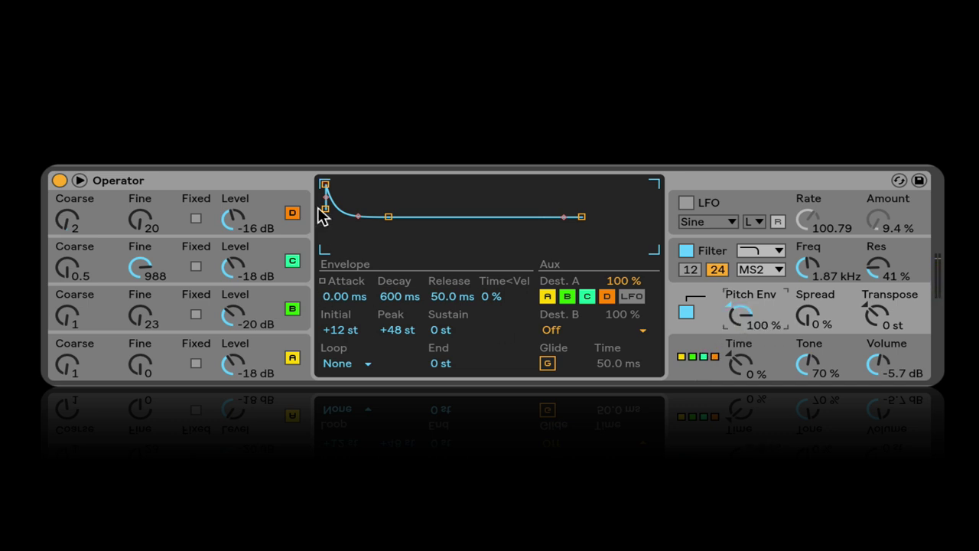
# Drop the pitch envelope's peak to -48 st and reduce the Pitch Env amount to 40 %
pyautogui.moveTo(325, 185); pyautogui.dragTo(325, 251)
pyautogui.moveTo(743, 327); pyautogui.dragTo(743, 365)
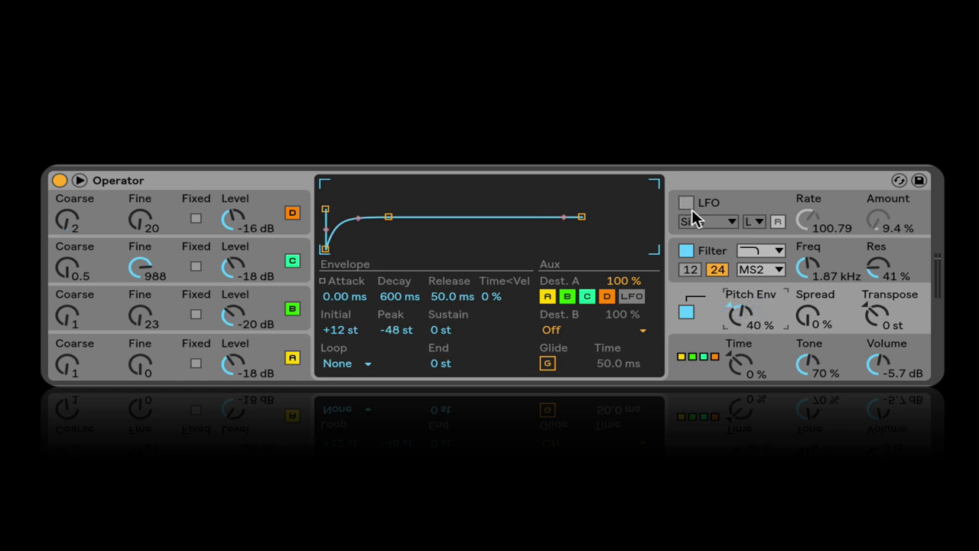
# Try a pitch envelope decay of 6.32 s, shorten it to 376 ms and set the sustain to 0 st
pyautogui.moveTo(389, 217); pyautogui.dragTo(412, 218)
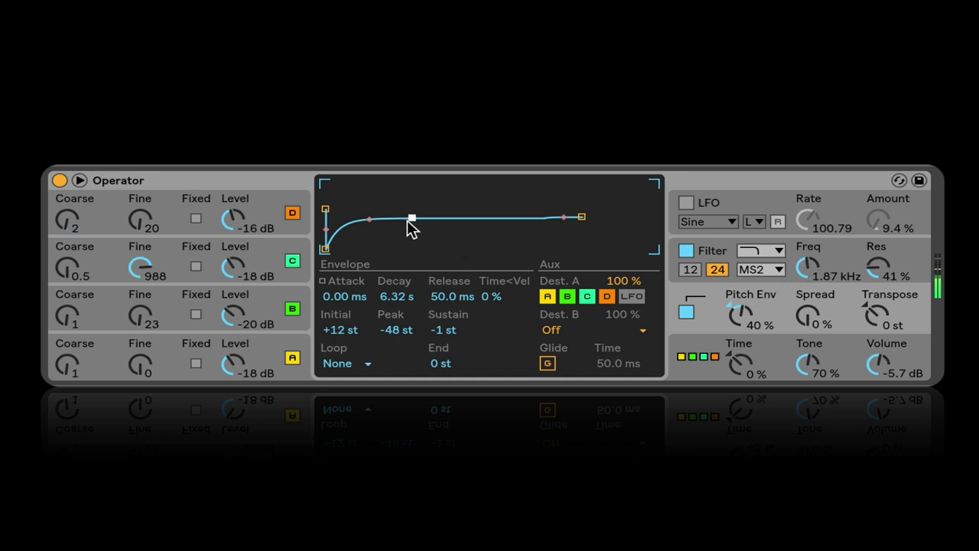
pyautogui.moveTo(394, 297); pyautogui.dragTo(394, 340)
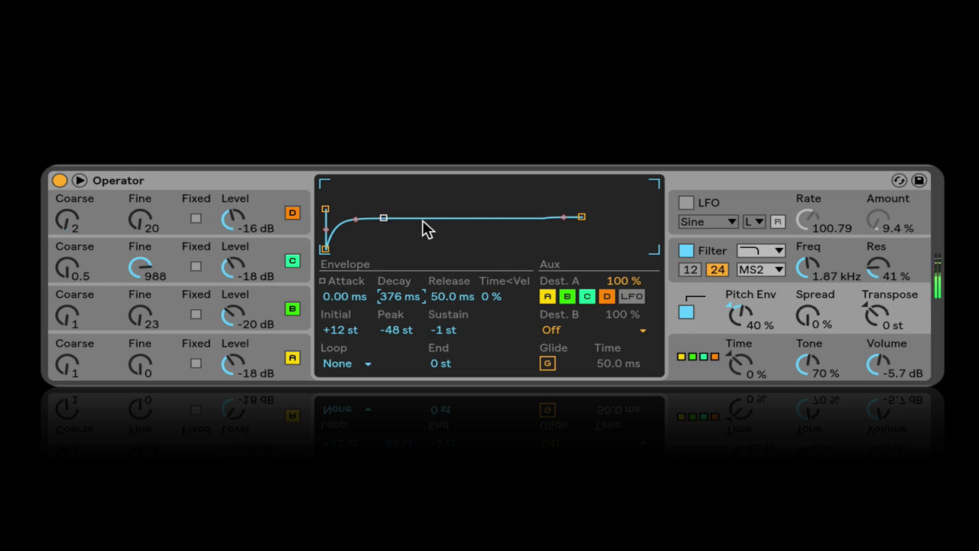
pyautogui.click(383, 220)
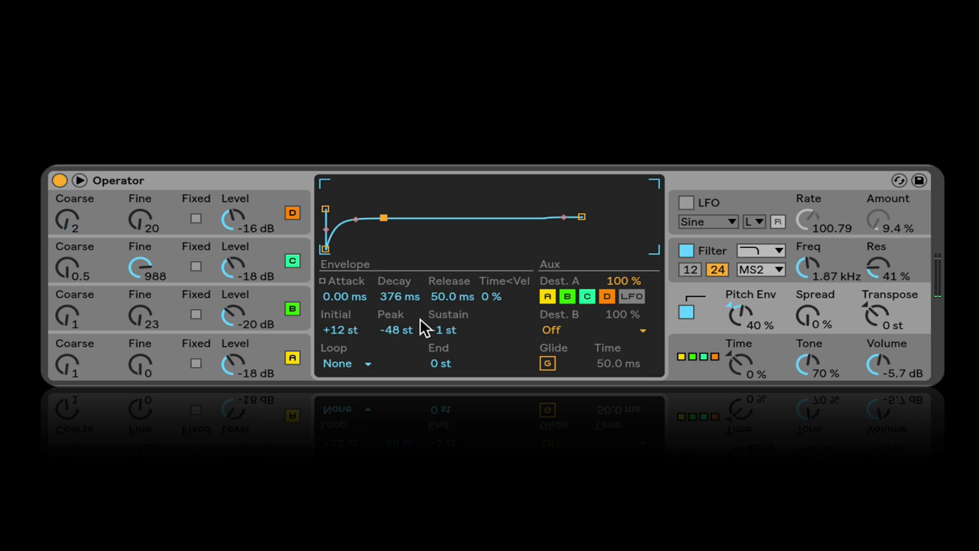
pyautogui.moveTo(446, 338); pyautogui.dragTo(446, 330)
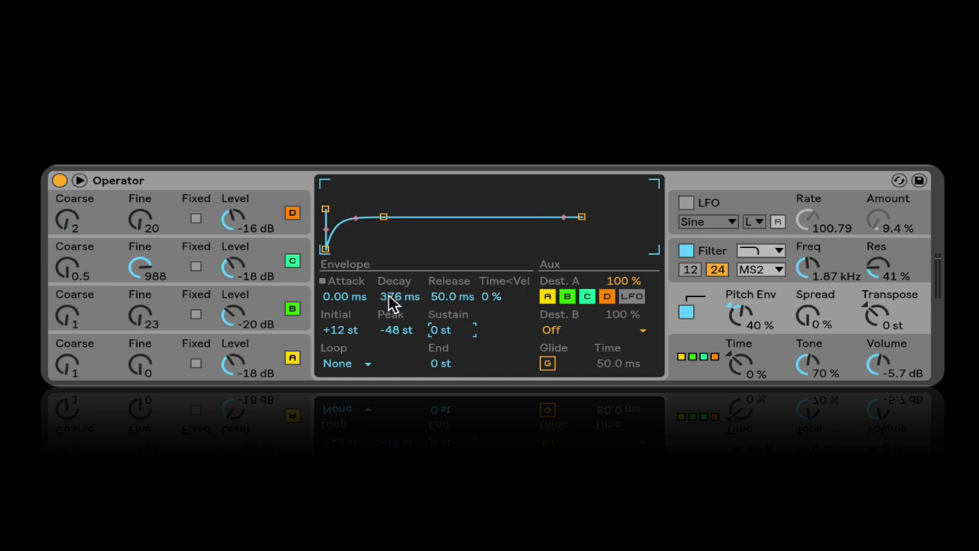
# Try a 25.4 s pitch decay, settle on 2.05 s with +3 st sustain, and set the Pitch Env amount to 0 %
pyautogui.click(324, 248)
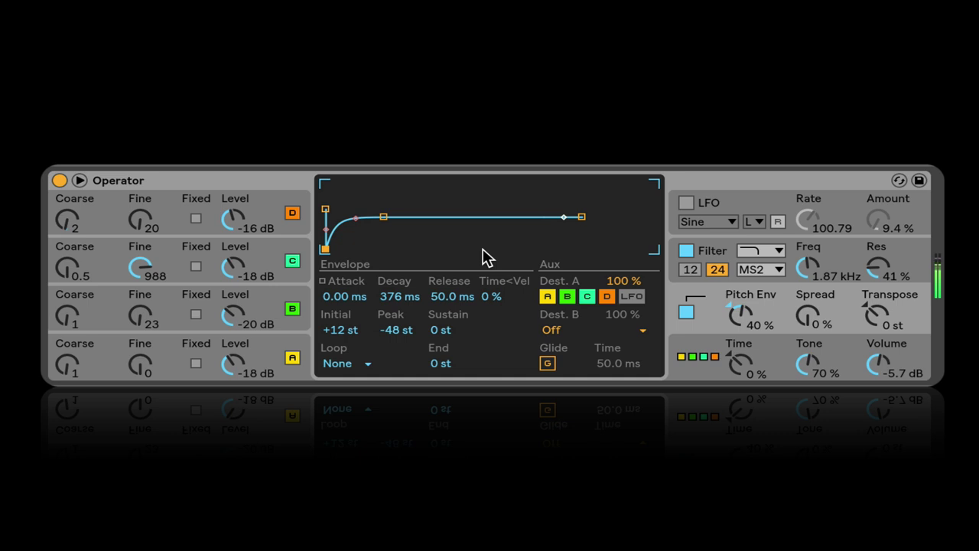
pyautogui.moveTo(398, 298); pyautogui.dragTo(398, 230)
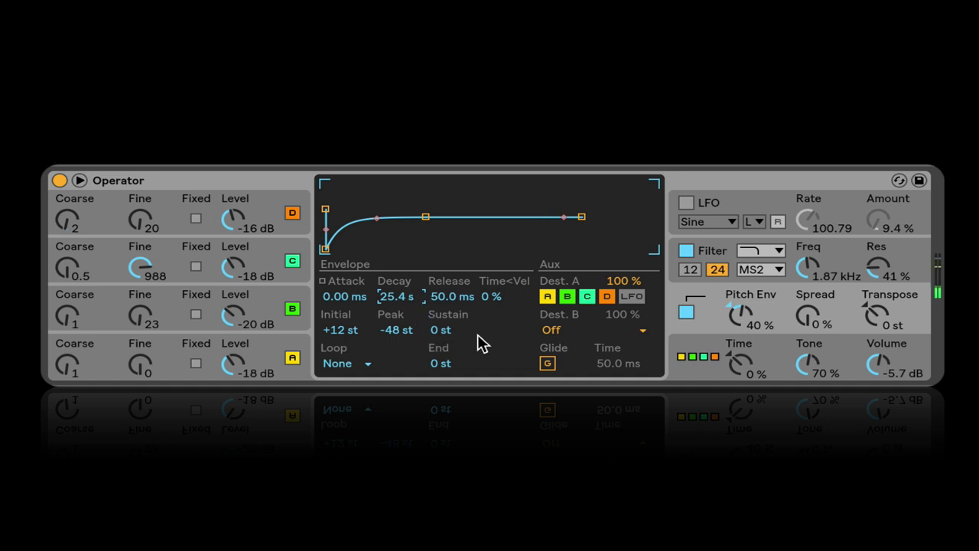
pyautogui.moveTo(426, 218); pyautogui.dragTo(404, 219)
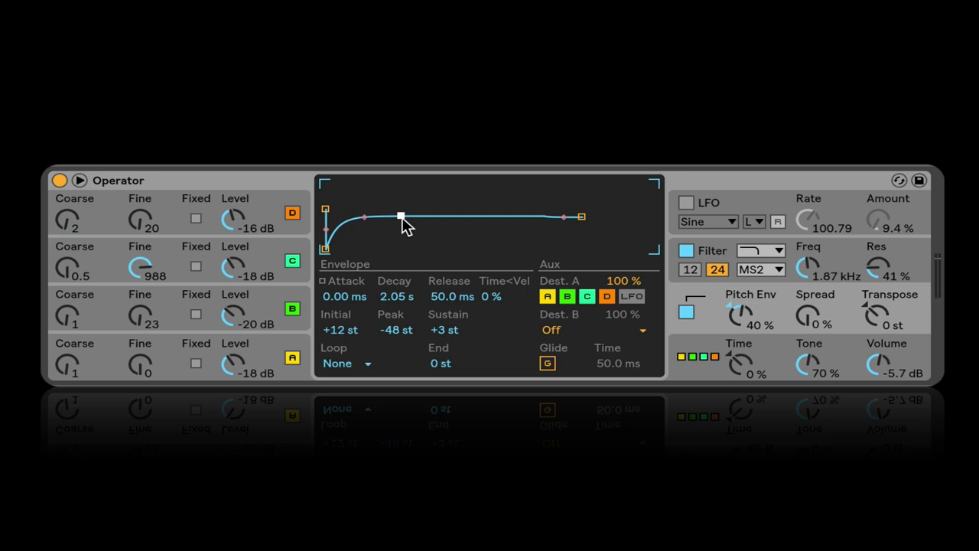
pyautogui.moveTo(749, 309)
pyautogui.mouseDown()
pyautogui.moveTo(749, 340)
pyautogui.moveTo(740, 314)
pyautogui.mouseUp()
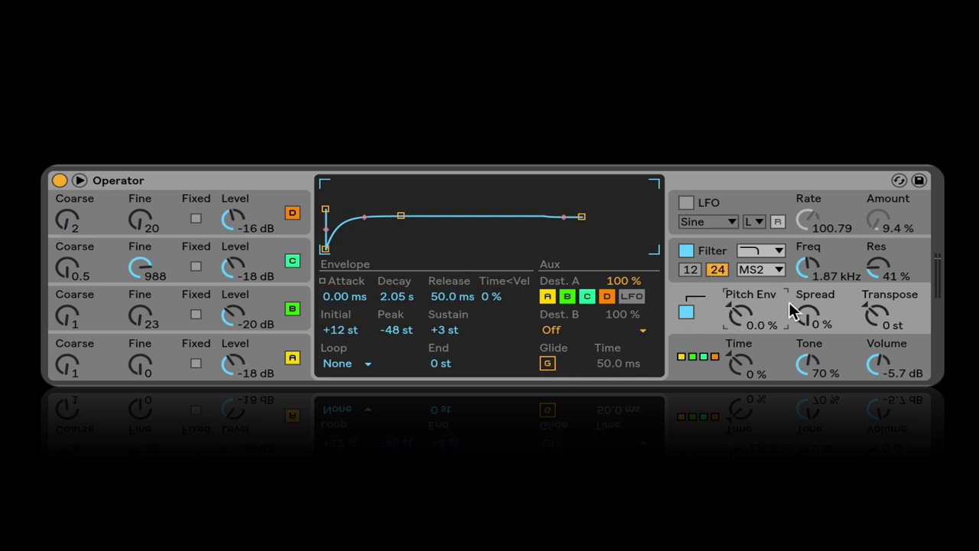
# Enable Glide and set its time to 537 ms
pyautogui.click(548, 364)
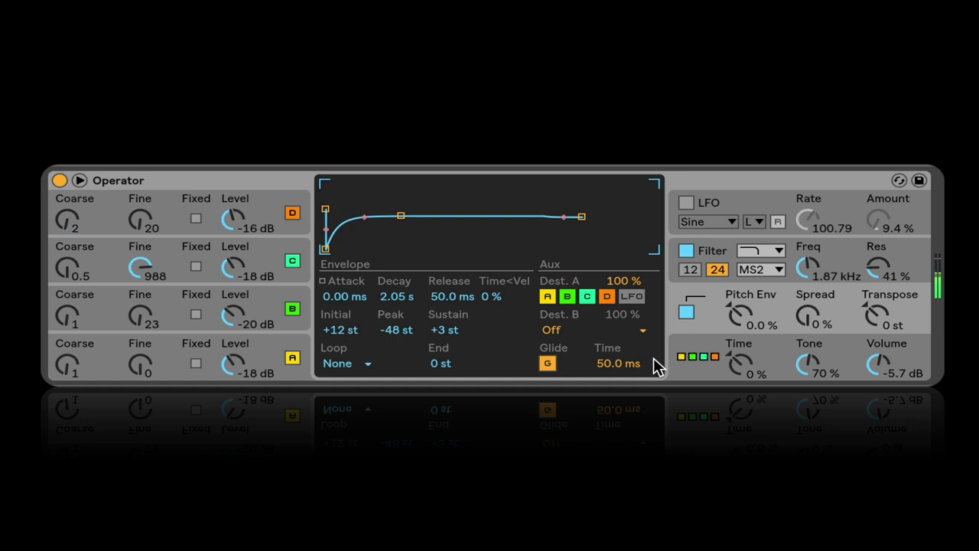
pyautogui.click(592, 364)
pyautogui.moveTo(604, 363); pyautogui.dragTo(604, 362)
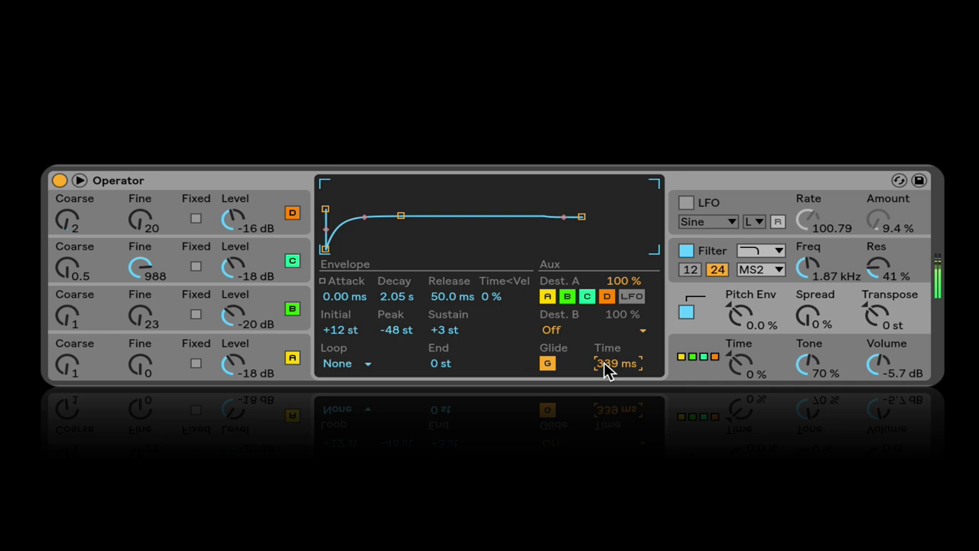
pyautogui.moveTo(619, 364); pyautogui.dragTo(618, 336)
# Set the voices to 1 and choose the algorithm that stacks all four oscillators in series
pyautogui.click(703, 377)
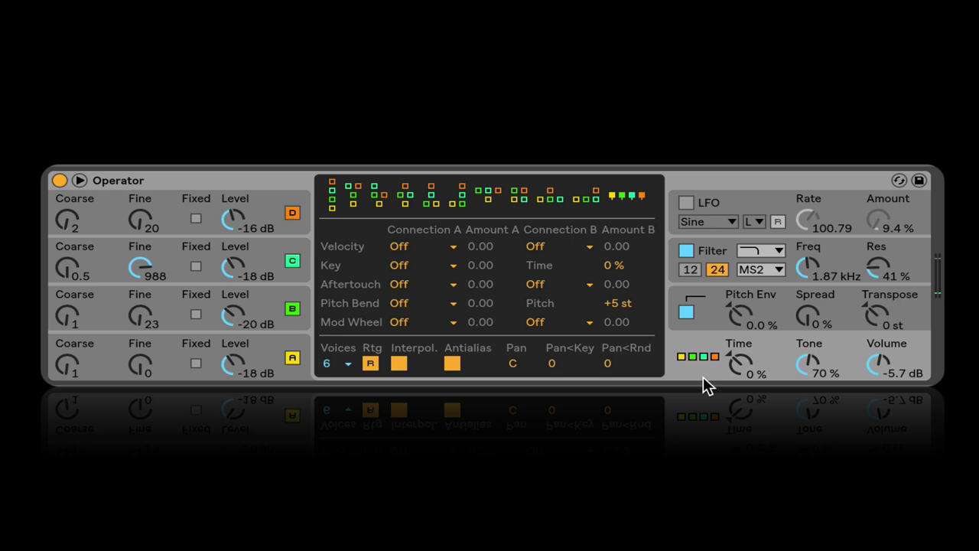
pyautogui.click(696, 328)
pyautogui.click(706, 348)
pyautogui.click(714, 315)
pyautogui.click(701, 367)
pyautogui.click(348, 363)
pyautogui.click(336, 172)
# Experiment with the panning modulation, setting Pan<Key to 17 and Pan<Rnd to 47
pyautogui.moveTo(553, 363); pyautogui.dragTo(554, 323)
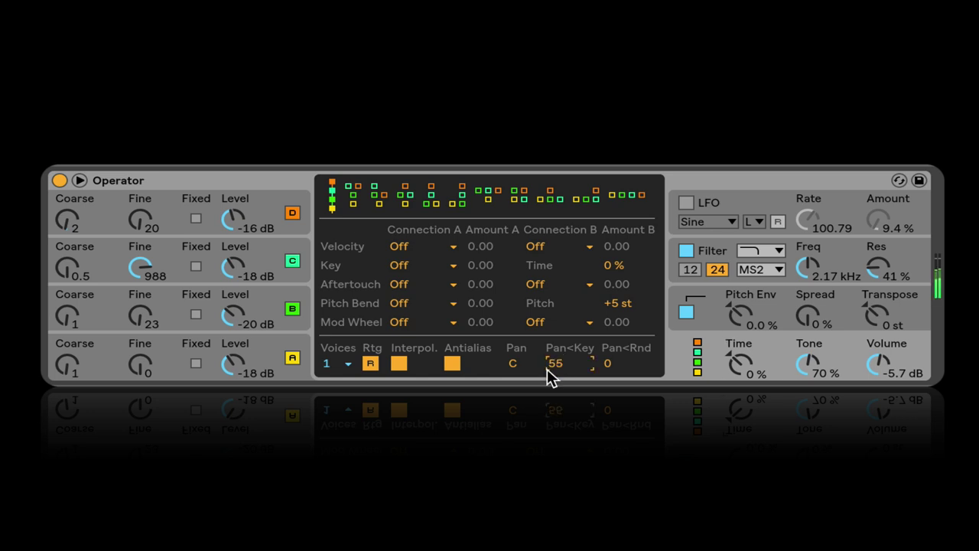
pyautogui.write('100')
pyautogui.moveTo(564, 366); pyautogui.dragTo(617, 370)
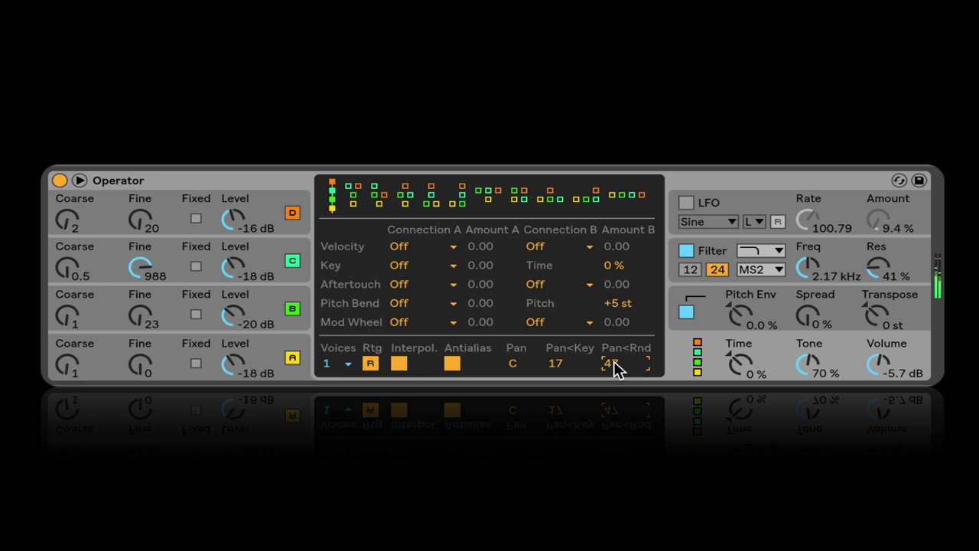
# Review the envelope and waveform settings of each of the four oscillators
pyautogui.click(266, 207)
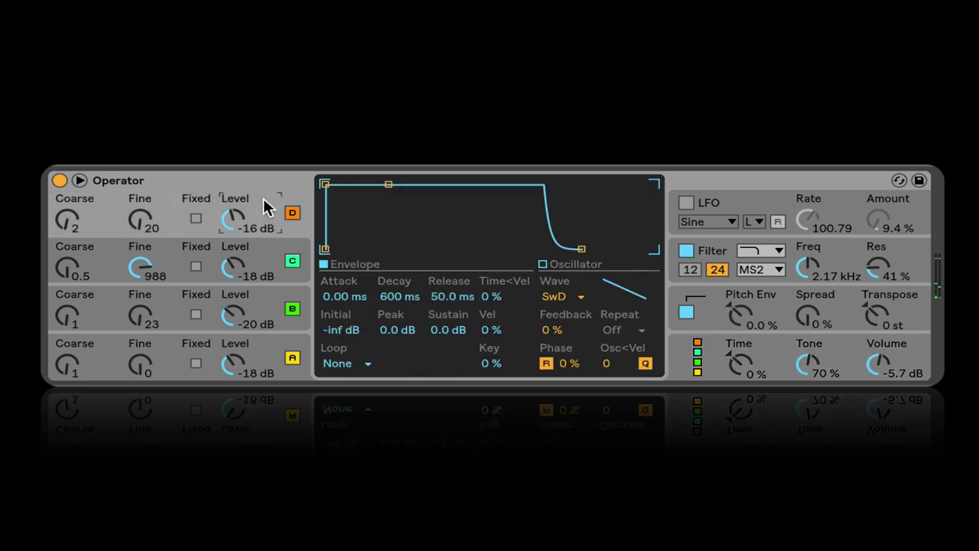
pyautogui.click(271, 265)
pyautogui.click(277, 308)
pyautogui.click(268, 356)
pyautogui.click(260, 308)
pyautogui.click(258, 263)
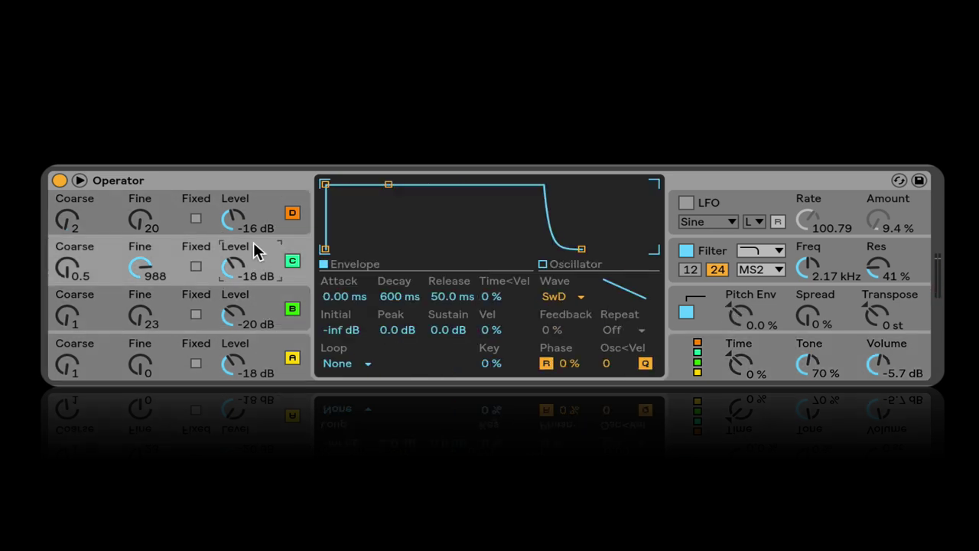
pyautogui.click(263, 211)
# Recap the LFO, filter and pitch envelope settings by viewing each section in turn
pyautogui.click(729, 200)
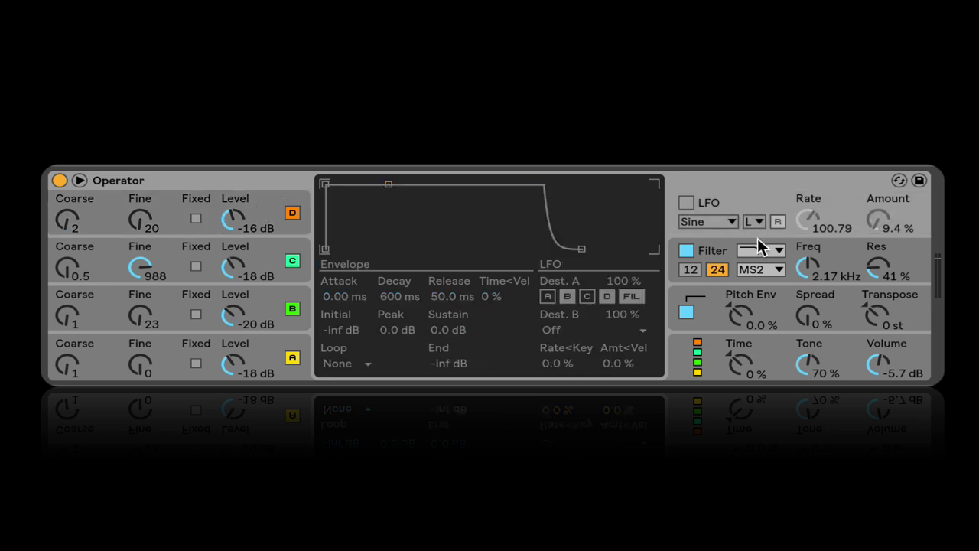
pyautogui.click(848, 255)
pyautogui.click(837, 312)
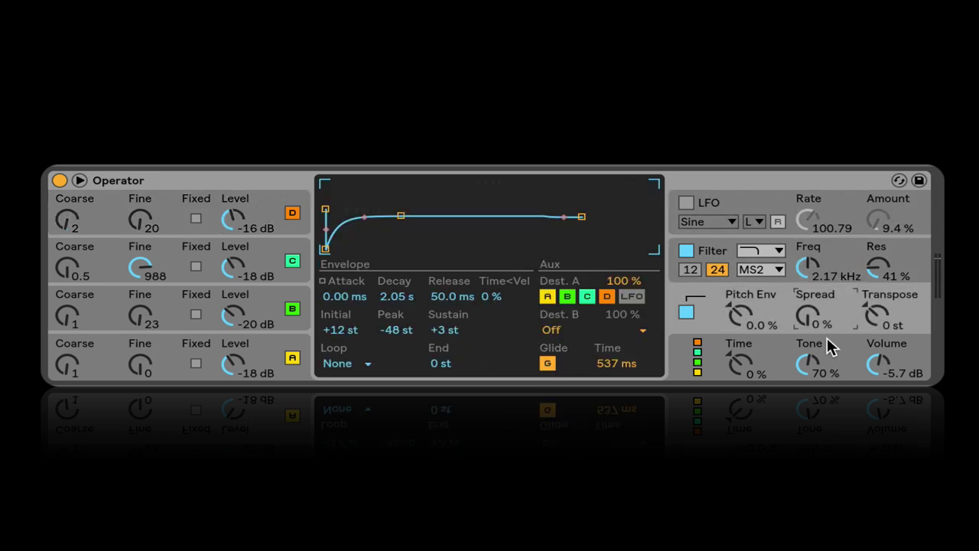
pyautogui.click(766, 206)
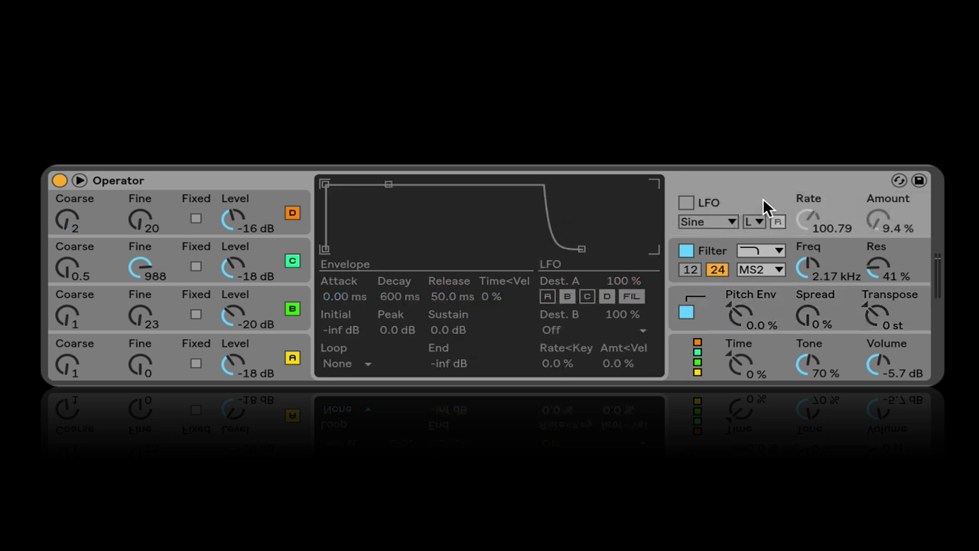
pyautogui.click(836, 259)
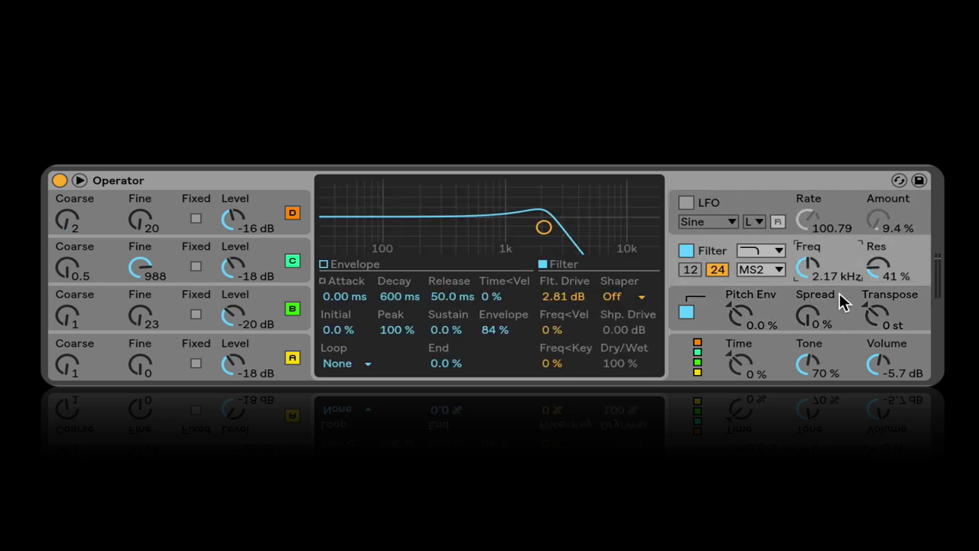
pyautogui.click(840, 211)
pyautogui.click(839, 260)
pyautogui.click(841, 295)
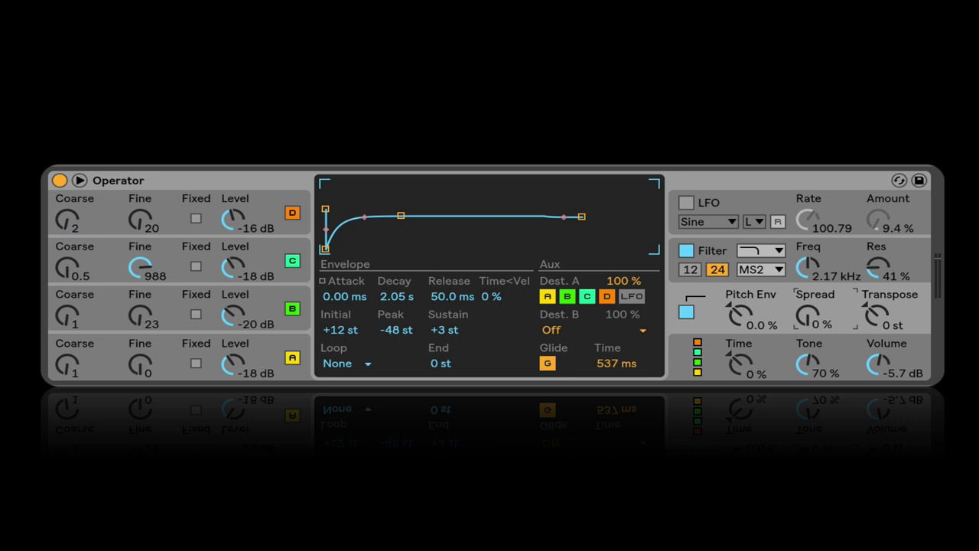
pyautogui.click(829, 200)
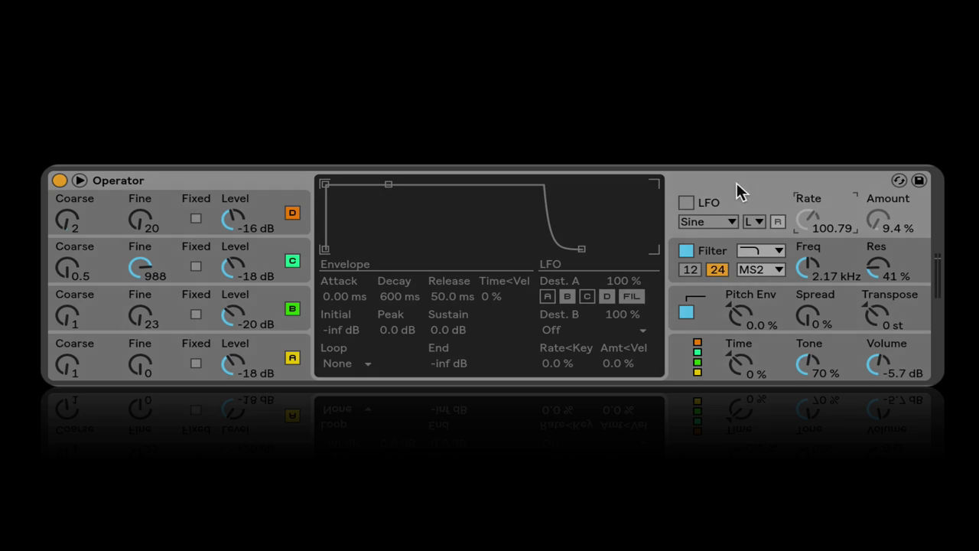
pyautogui.click(842, 274)
pyautogui.click(839, 314)
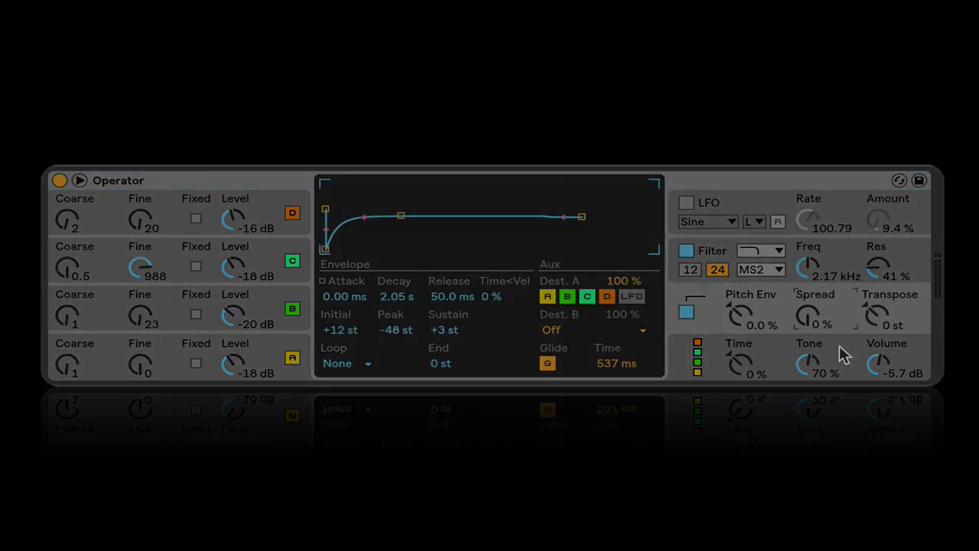